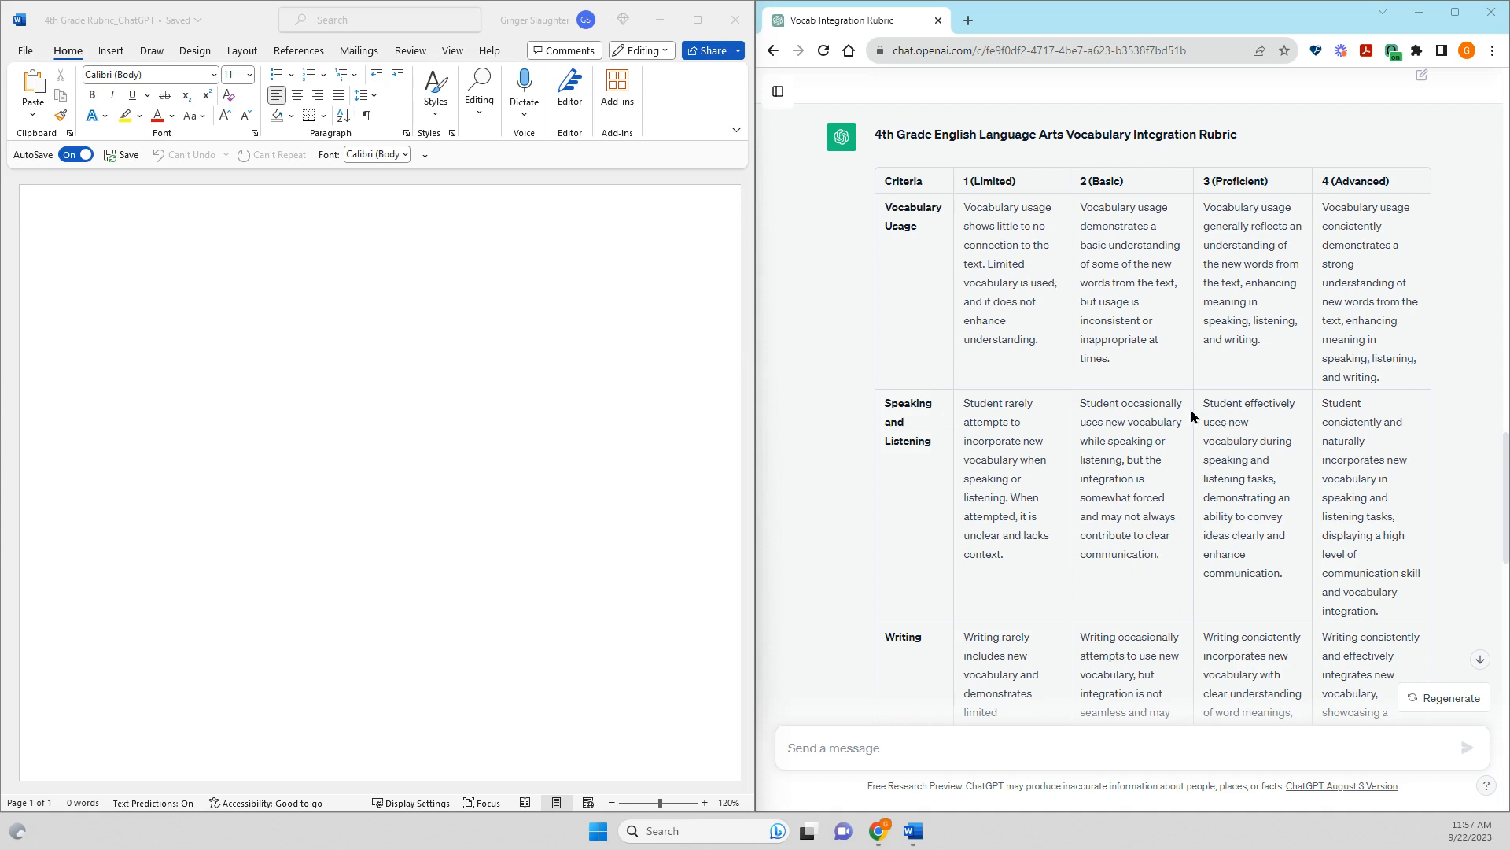
# Step: Copy the full 4th grade vocabulary integration rubric response from ChatGPT and paste it into the blank Word document
pyautogui.scroll(-6, 1306, 478)
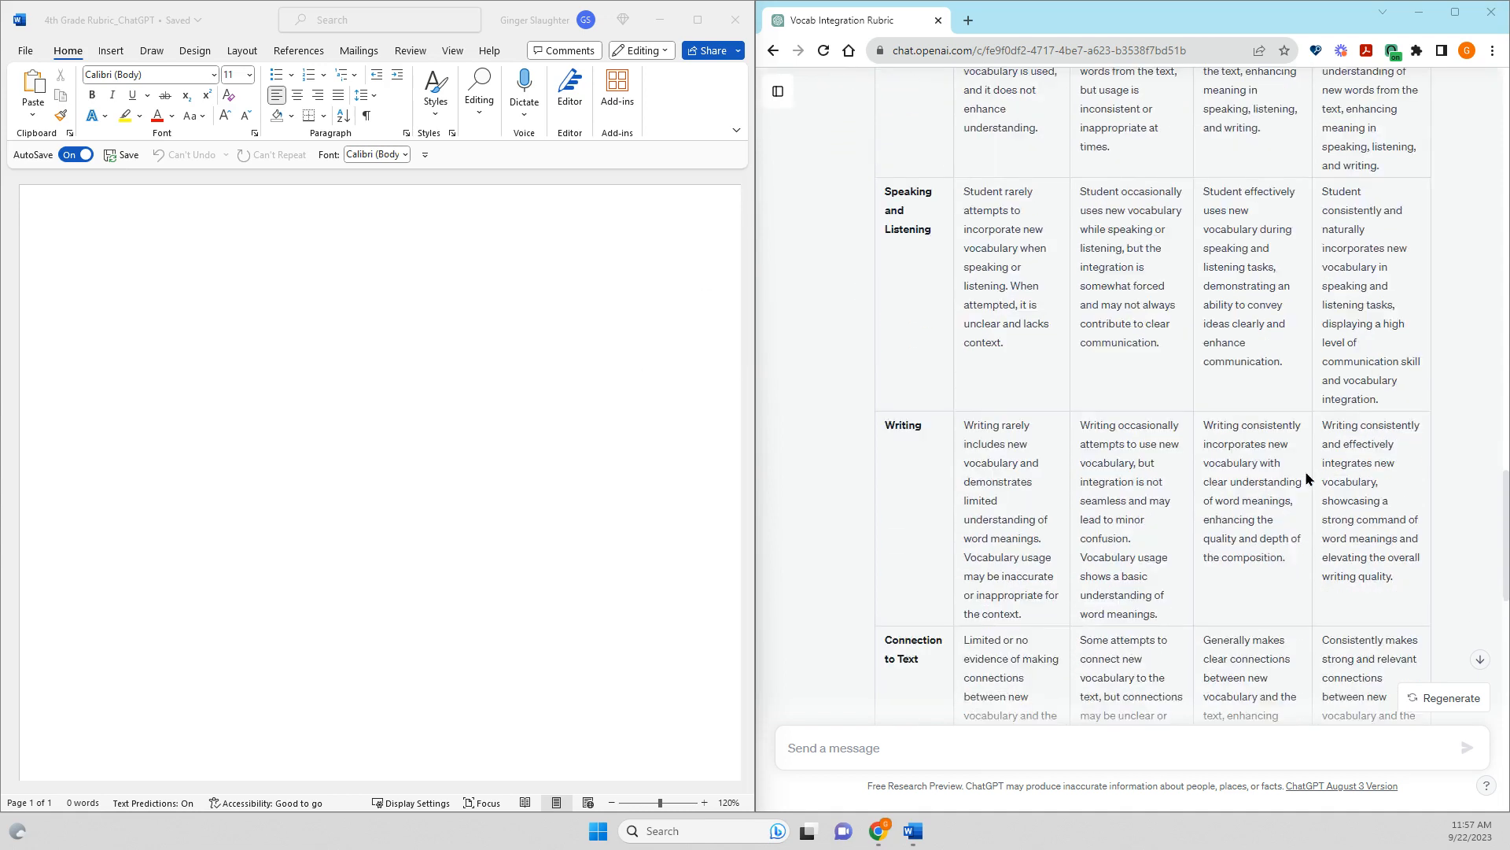
pyautogui.scroll(-5, 1306, 477)
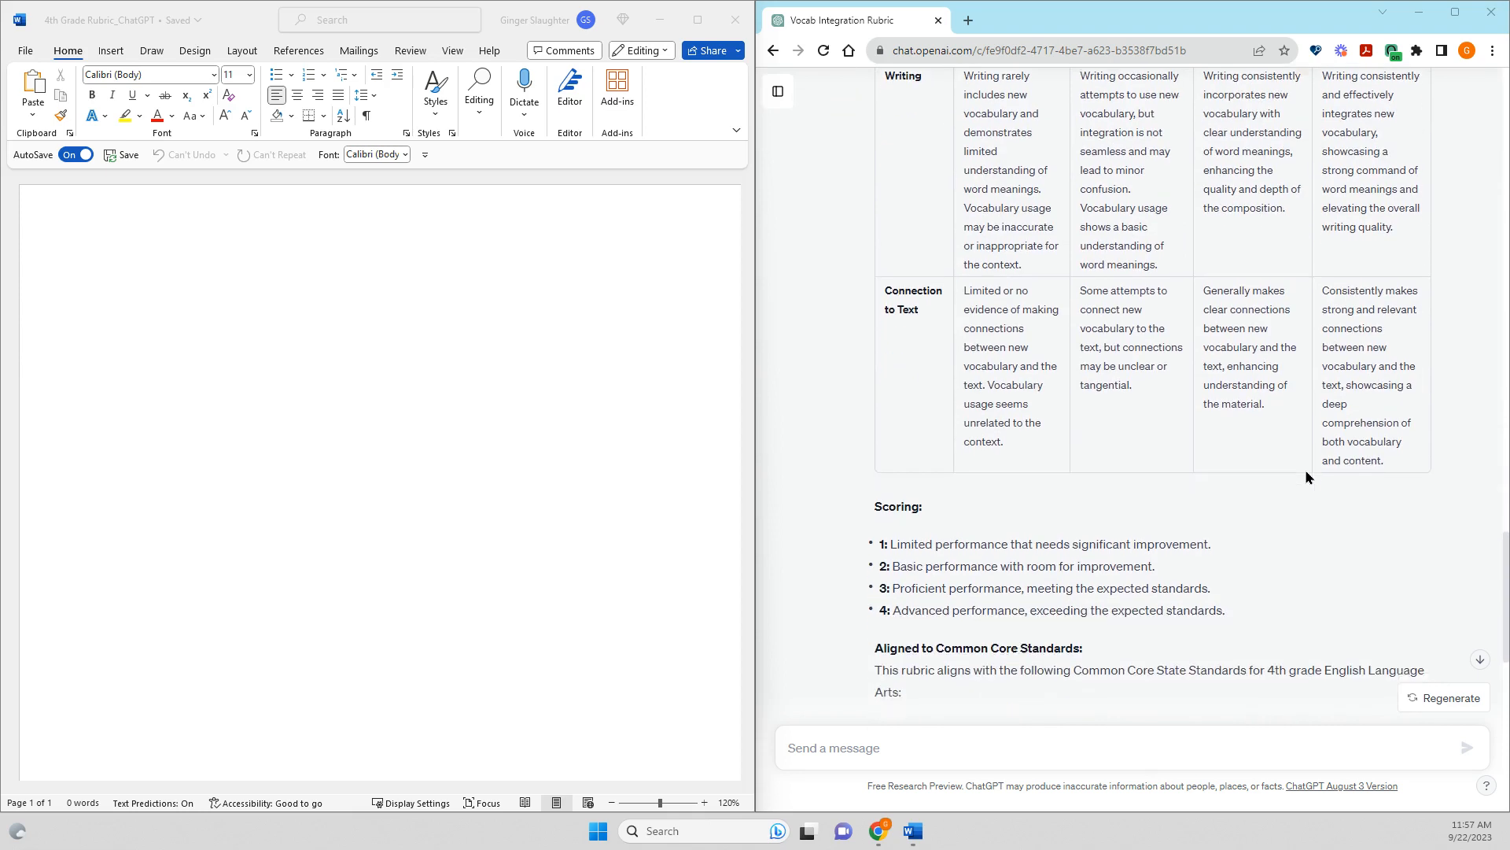
pyautogui.scroll(-3, 1306, 477)
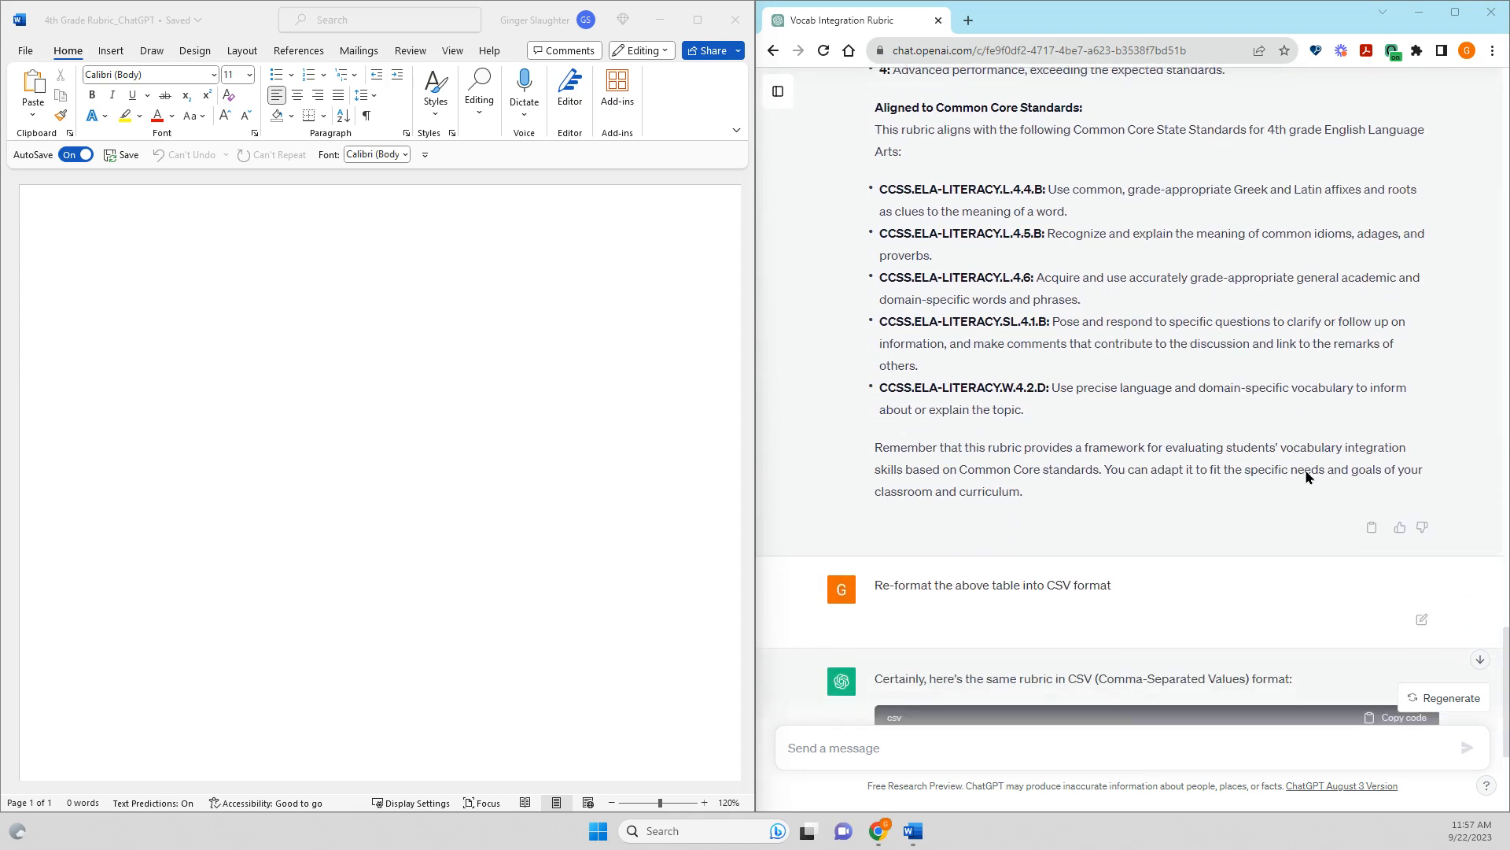
pyautogui.click(1373, 532)
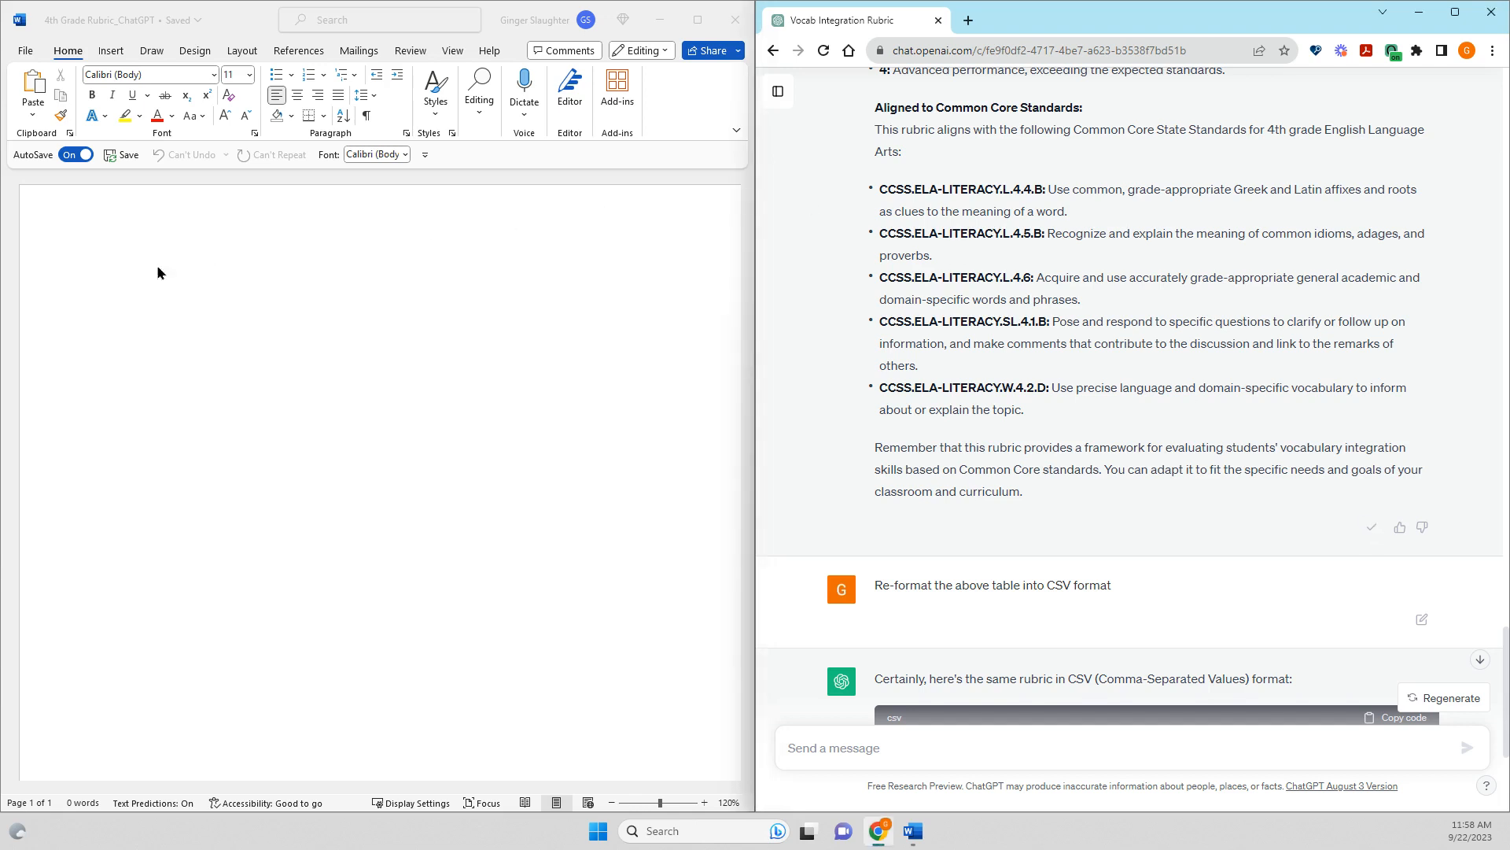
pyautogui.click(130, 277)
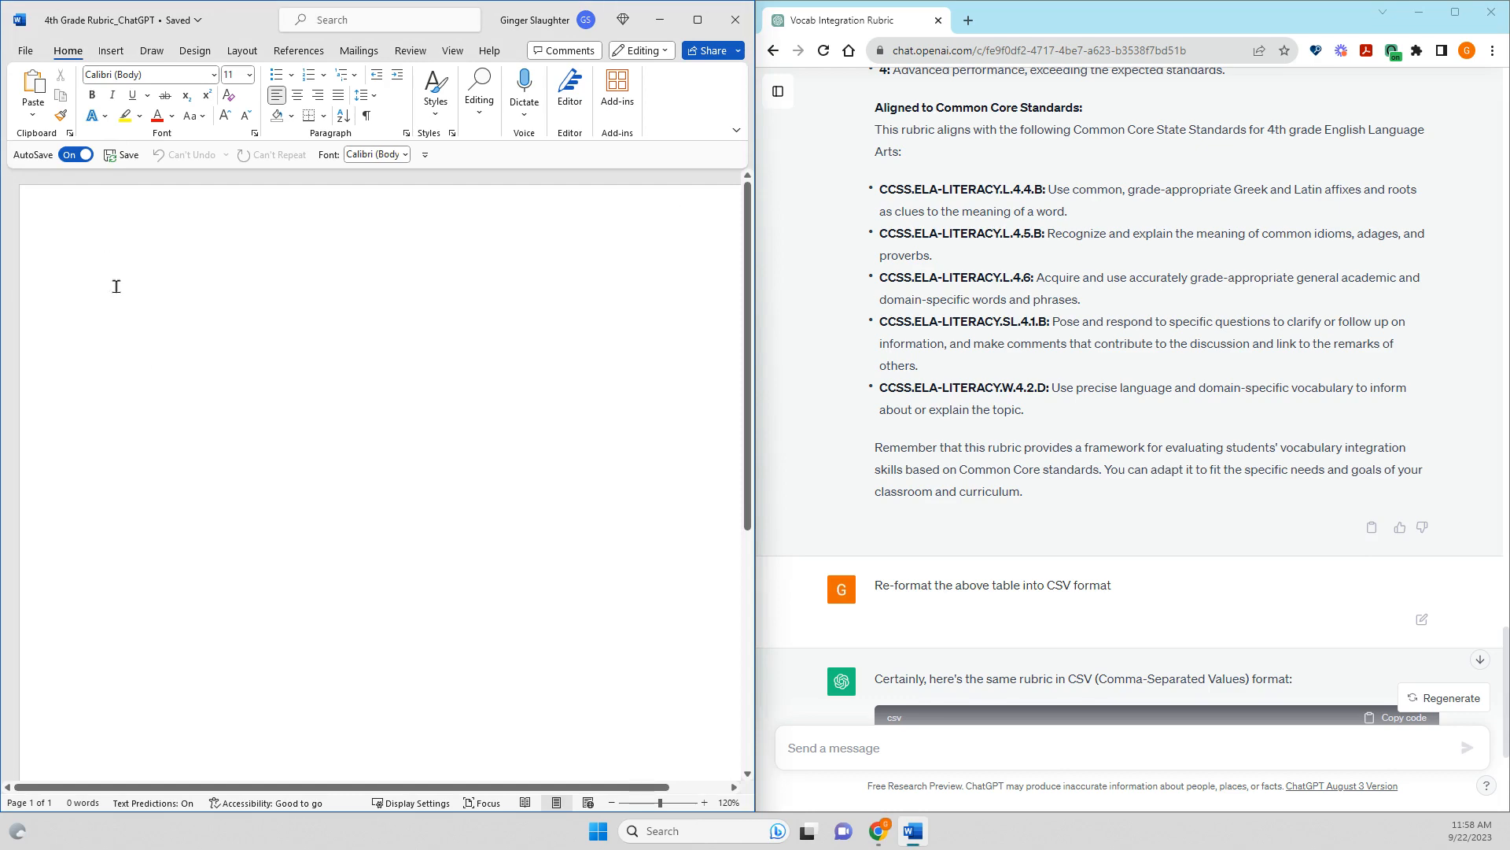
pyautogui.hotkey('ctrl', 'v')
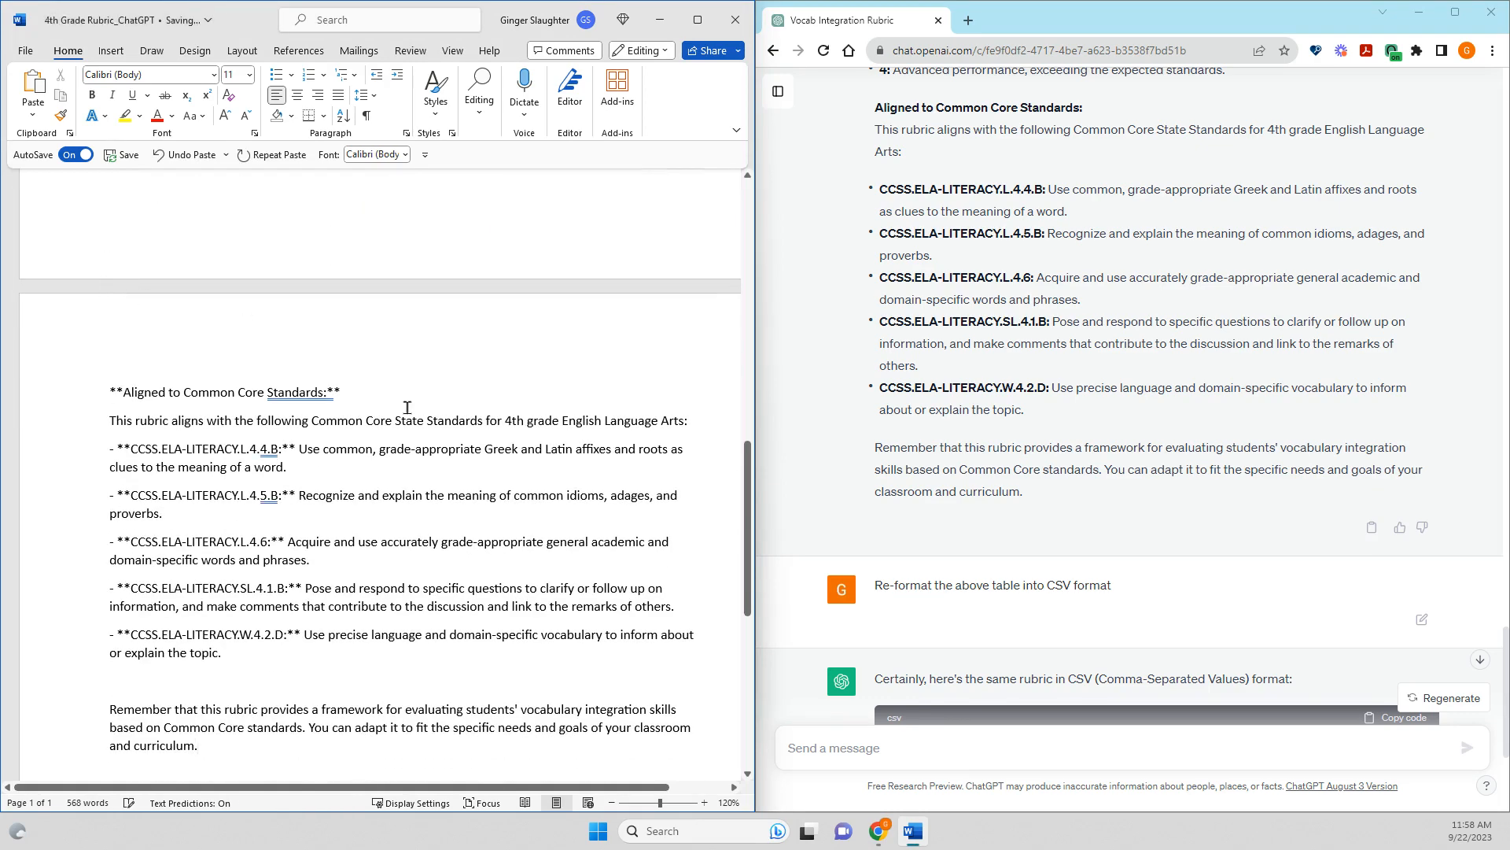
# Step: Look over the pasted rubric text and maximize the Word window
pyautogui.scroll(15, 489, 410)
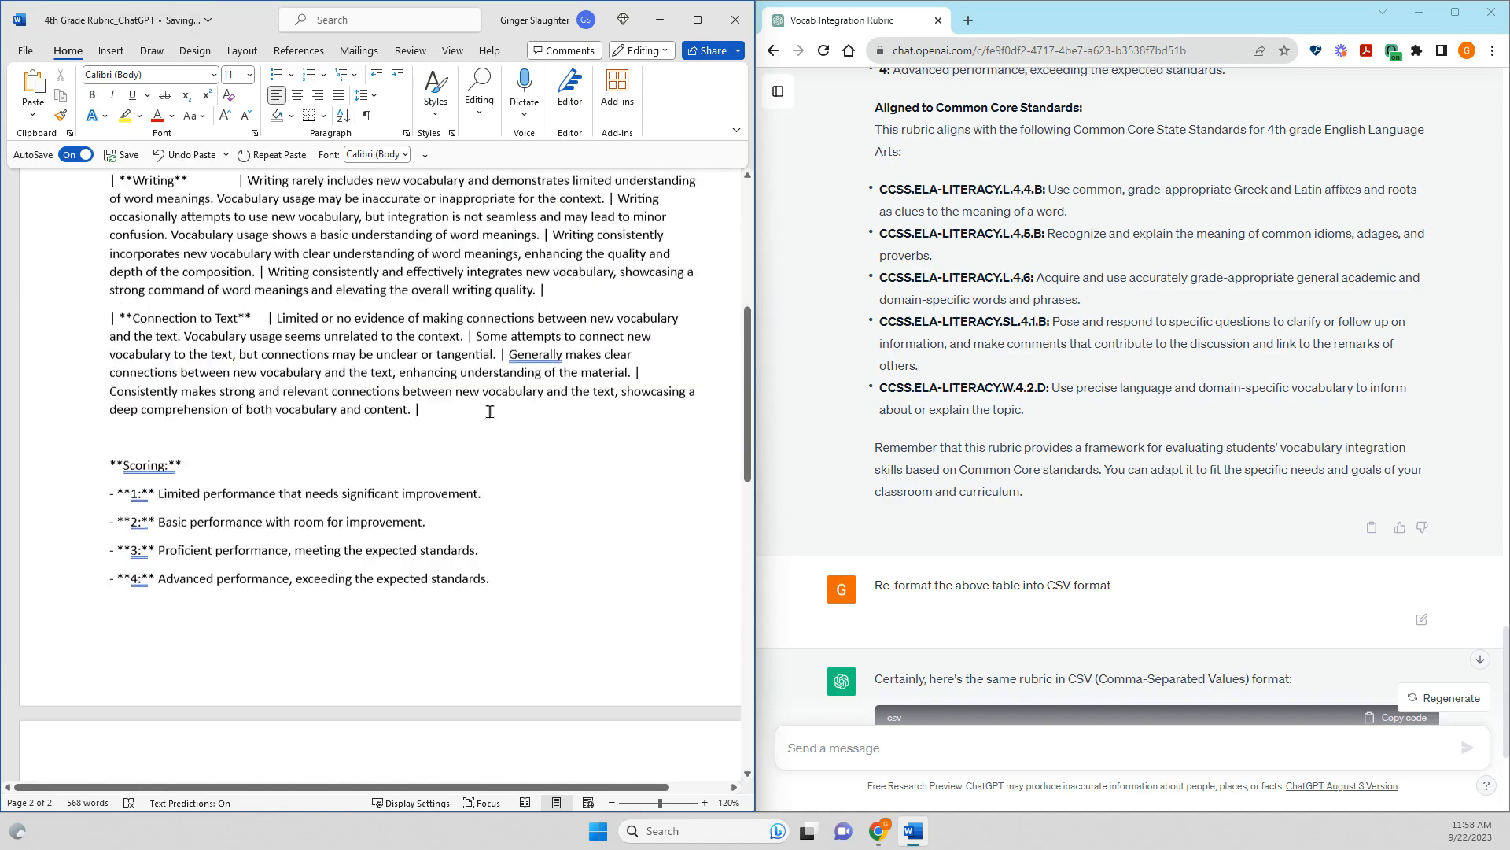
pyautogui.scroll(2, 490, 412)
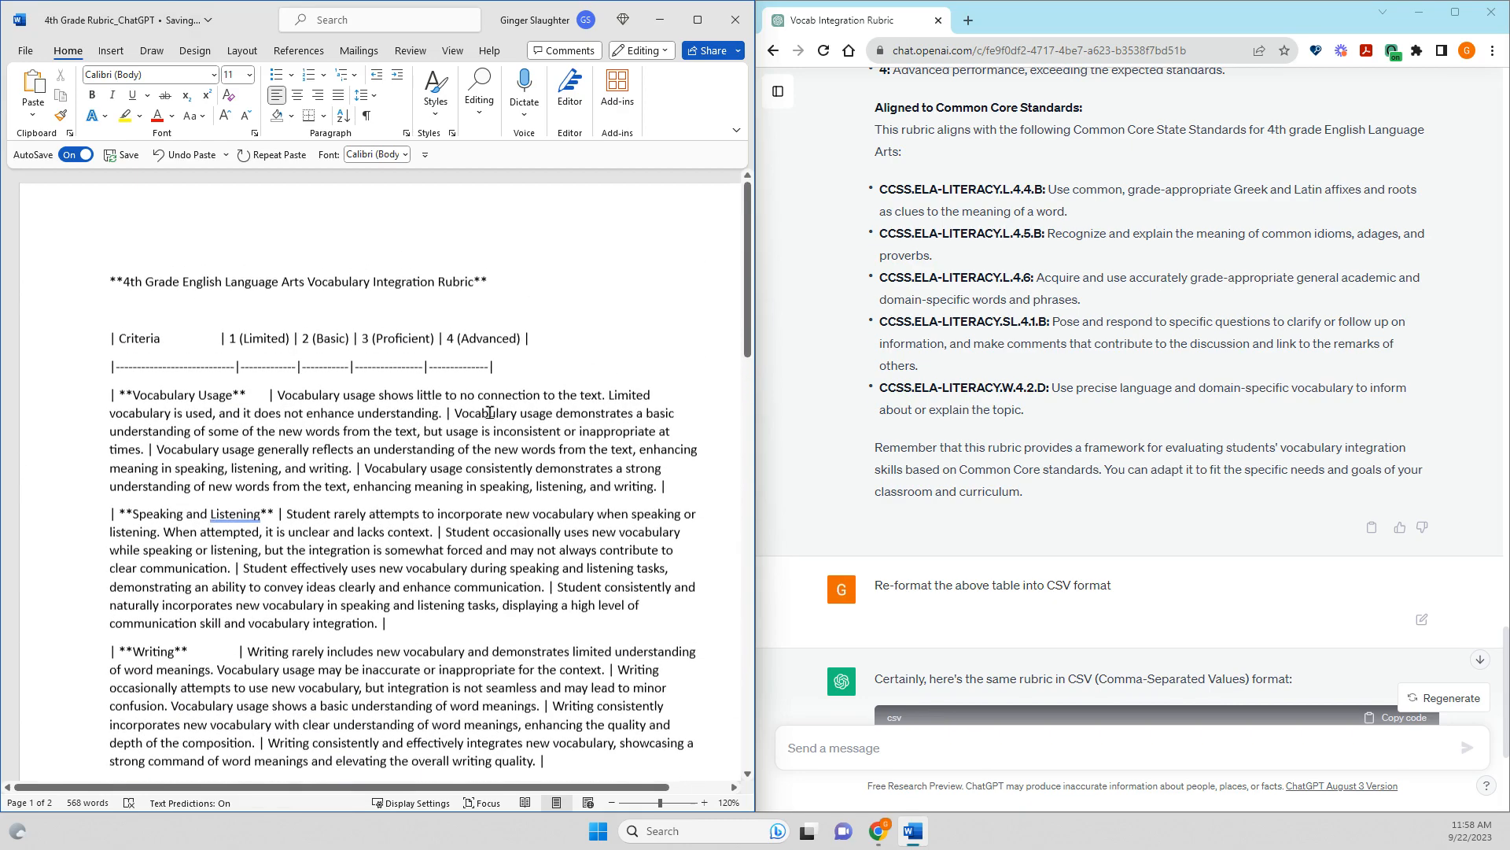
pyautogui.scroll(-2, 491, 413)
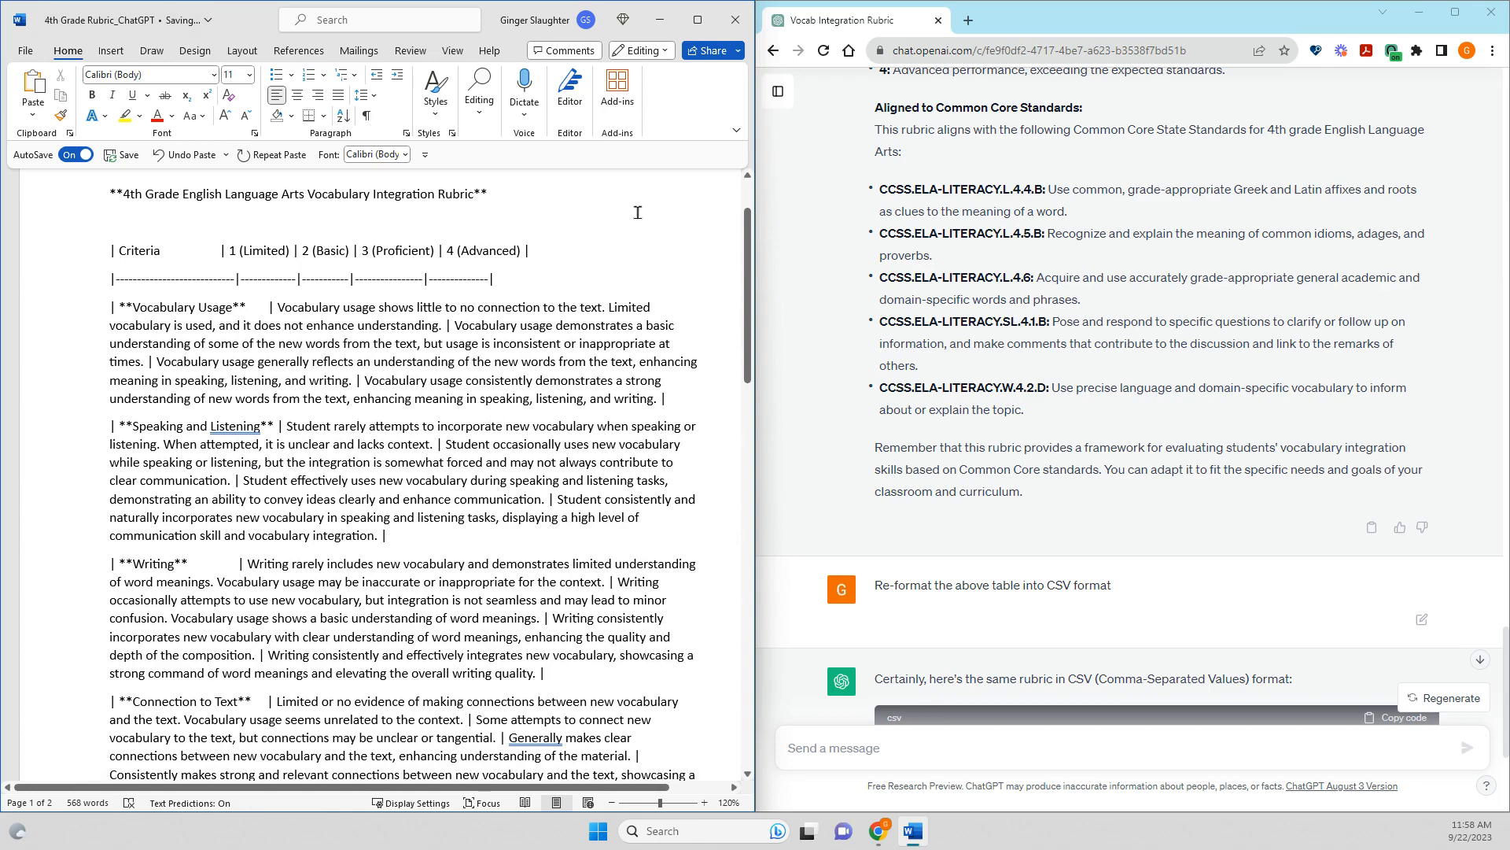
pyautogui.click(699, 24)
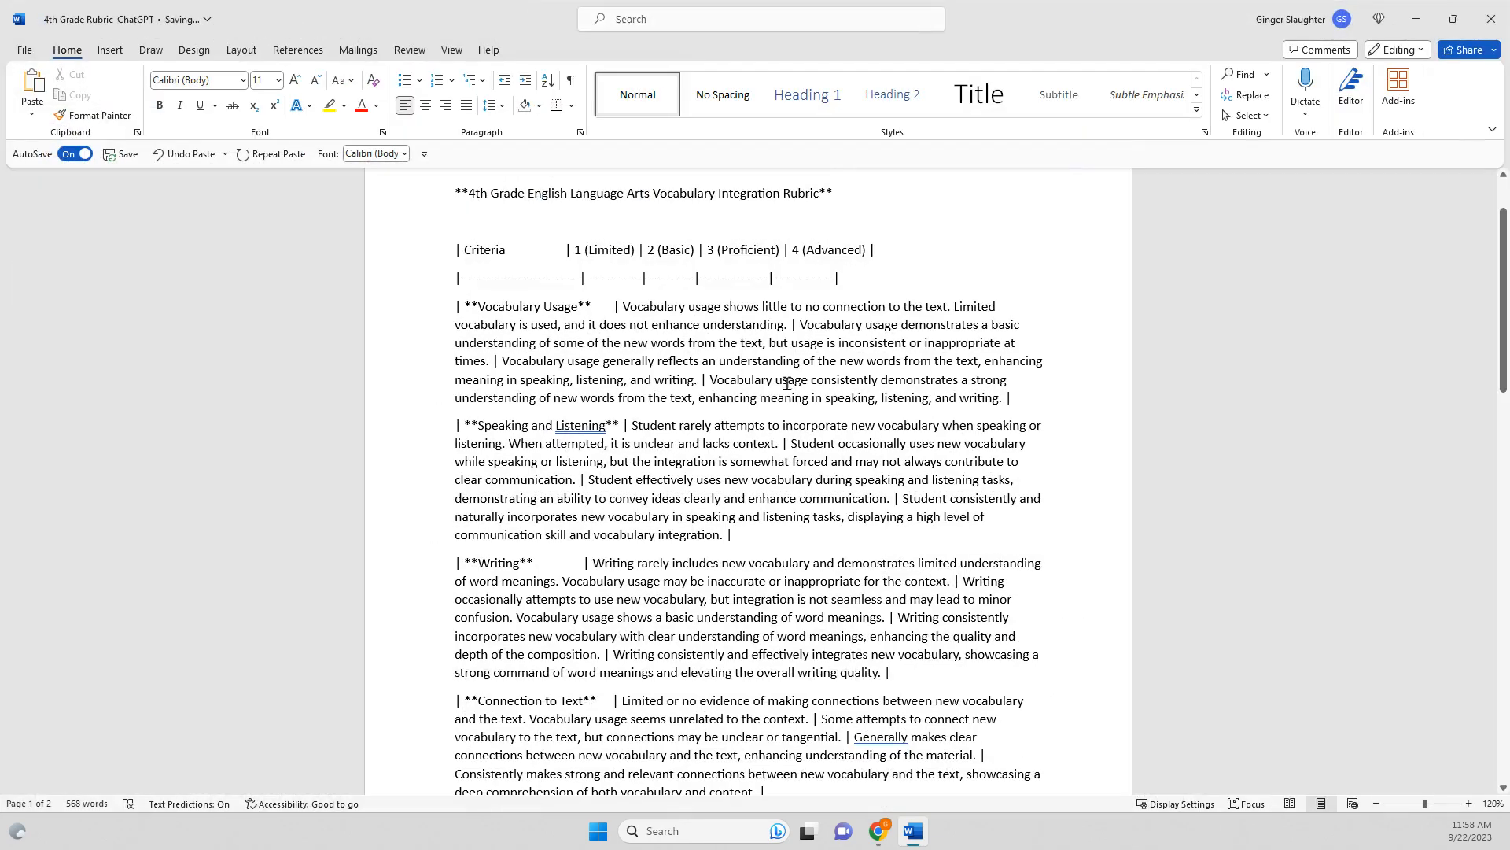
pyautogui.scroll(2, 801, 433)
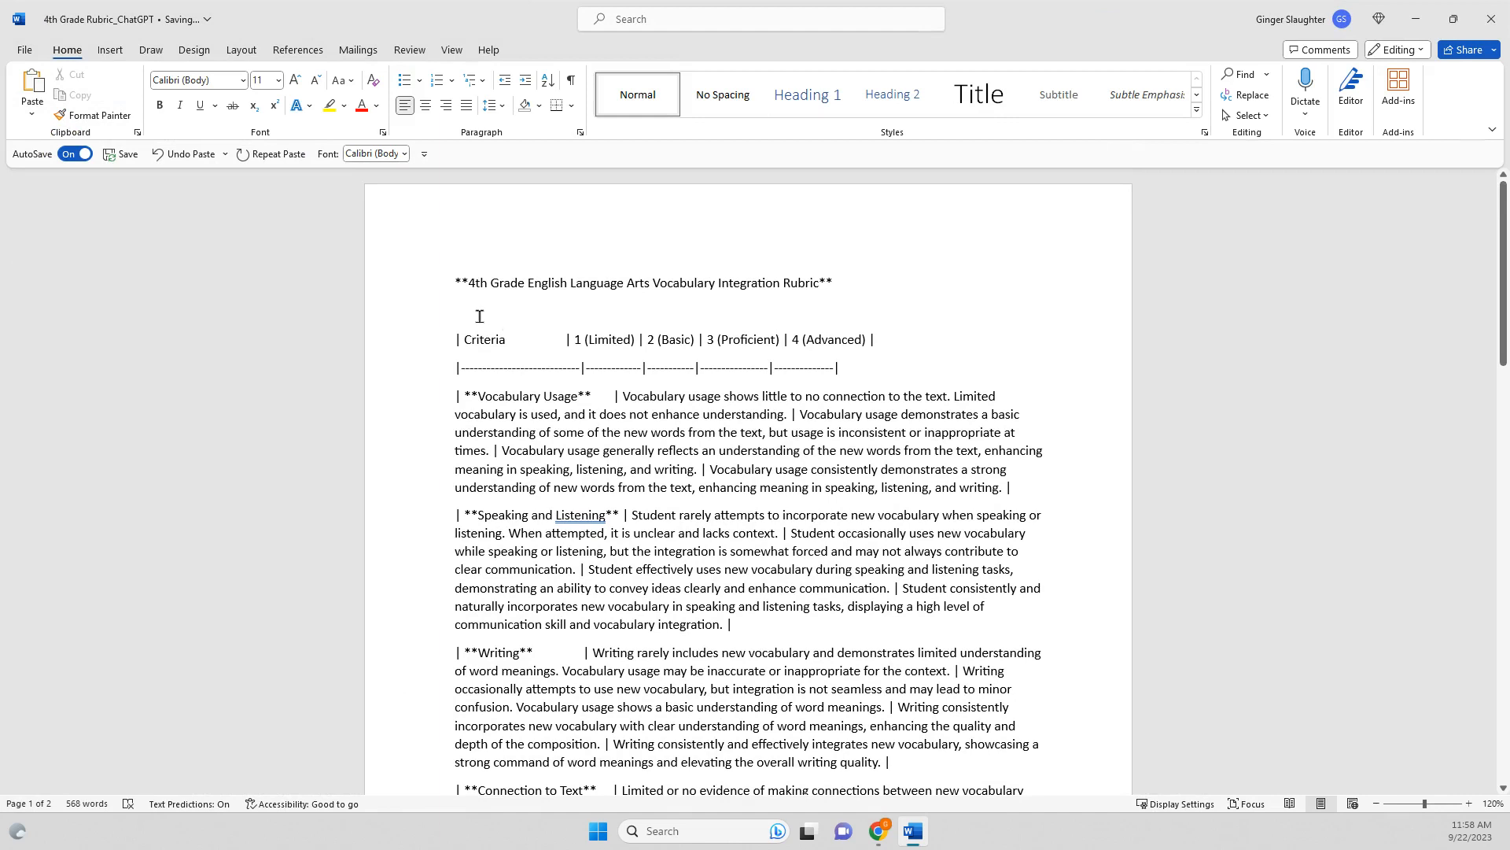
# Step: Put each column heading from Criteria to 4 (Advanced) on its own line and delete the dashed separator row beneath them
pyautogui.click(458, 339)
pyautogui.press('Return')
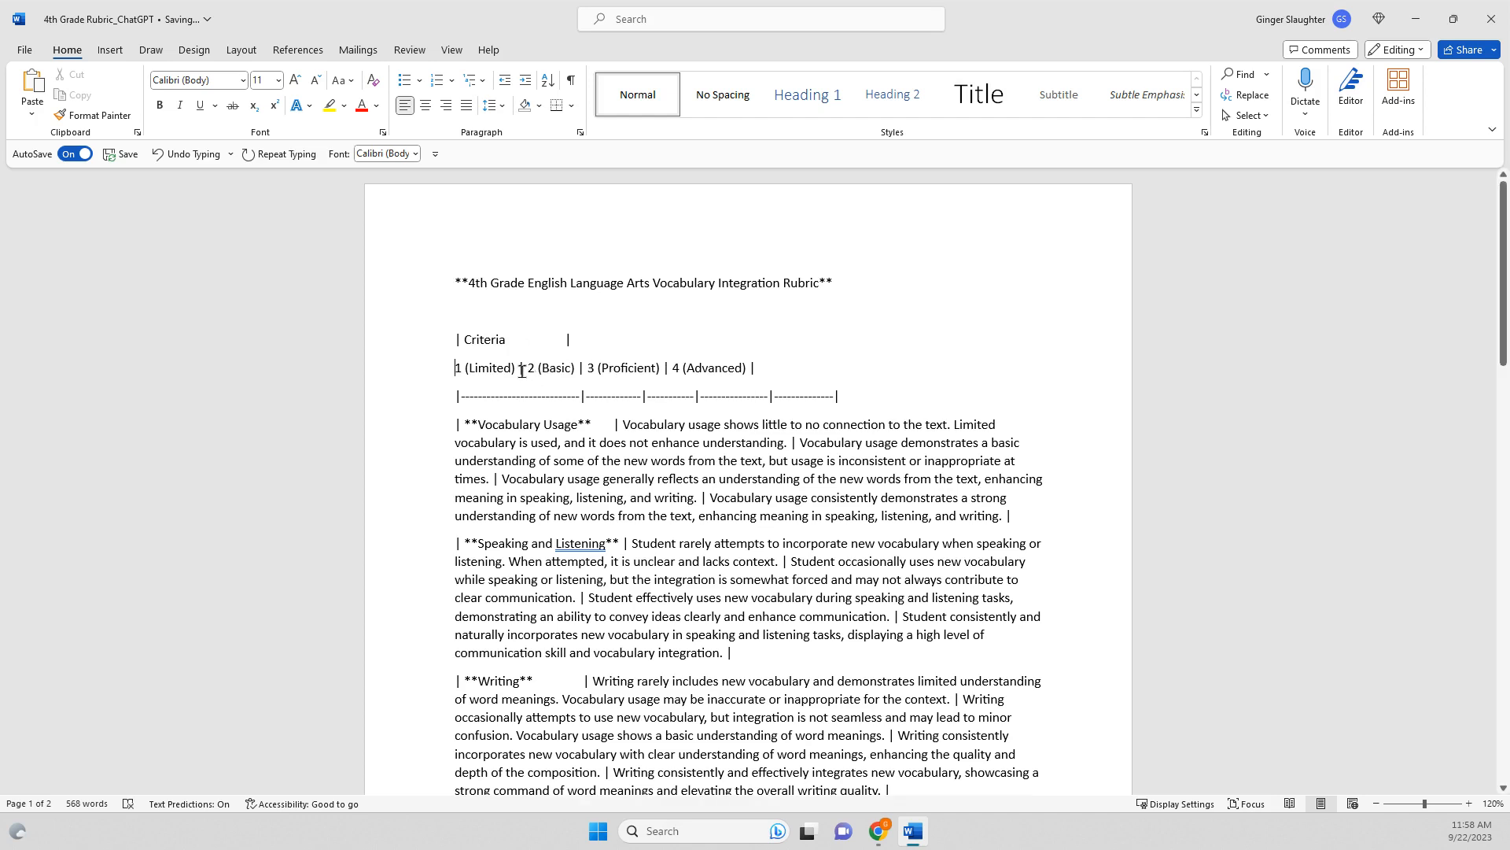
pyautogui.click(526, 368)
pyautogui.press('Return')
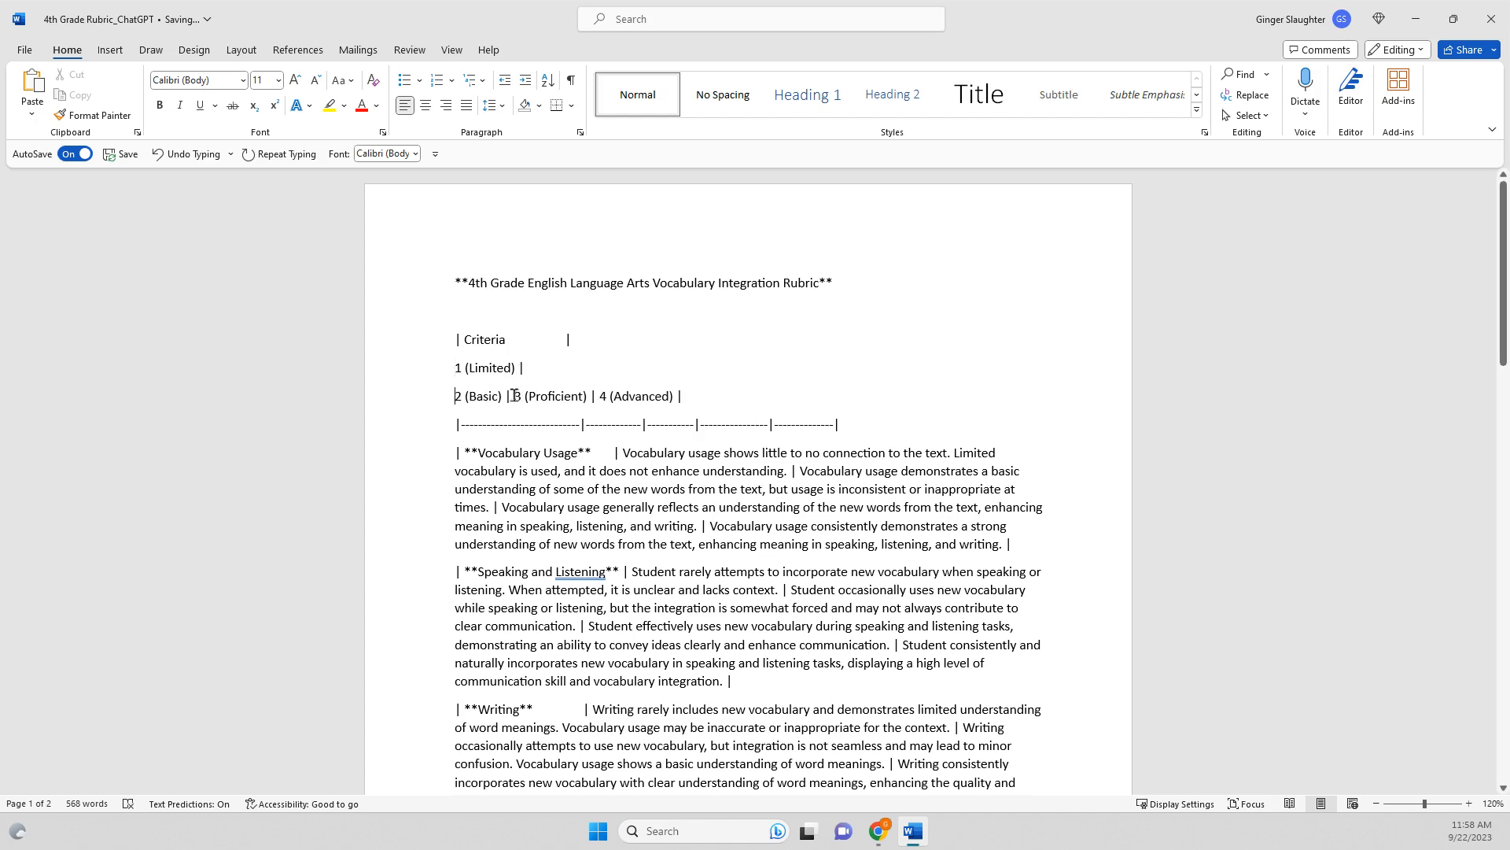
pyautogui.click(514, 396)
pyautogui.press('Return')
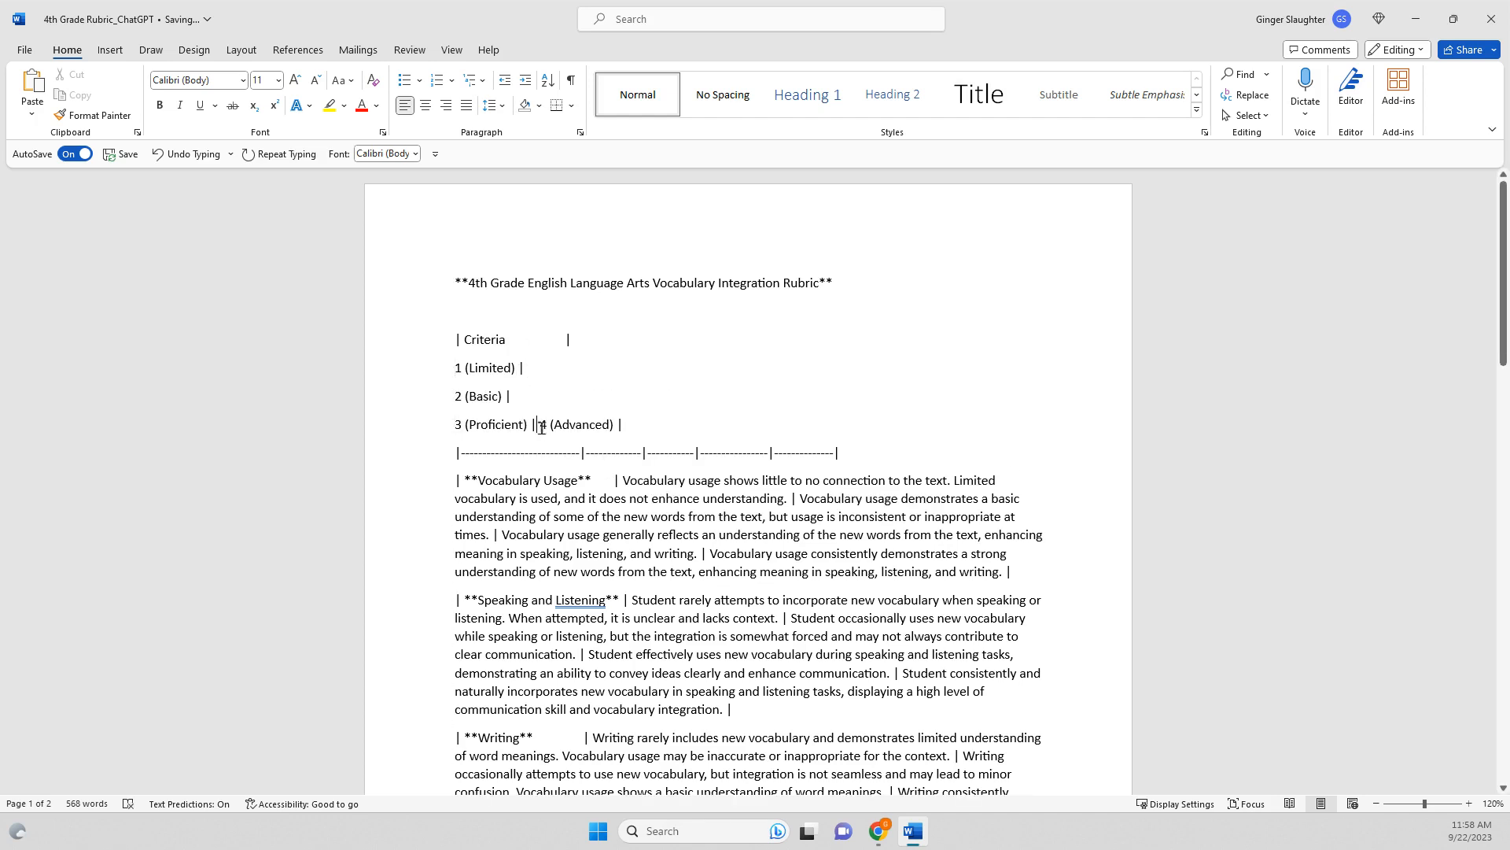
pyautogui.click(541, 425)
pyautogui.press('Return')
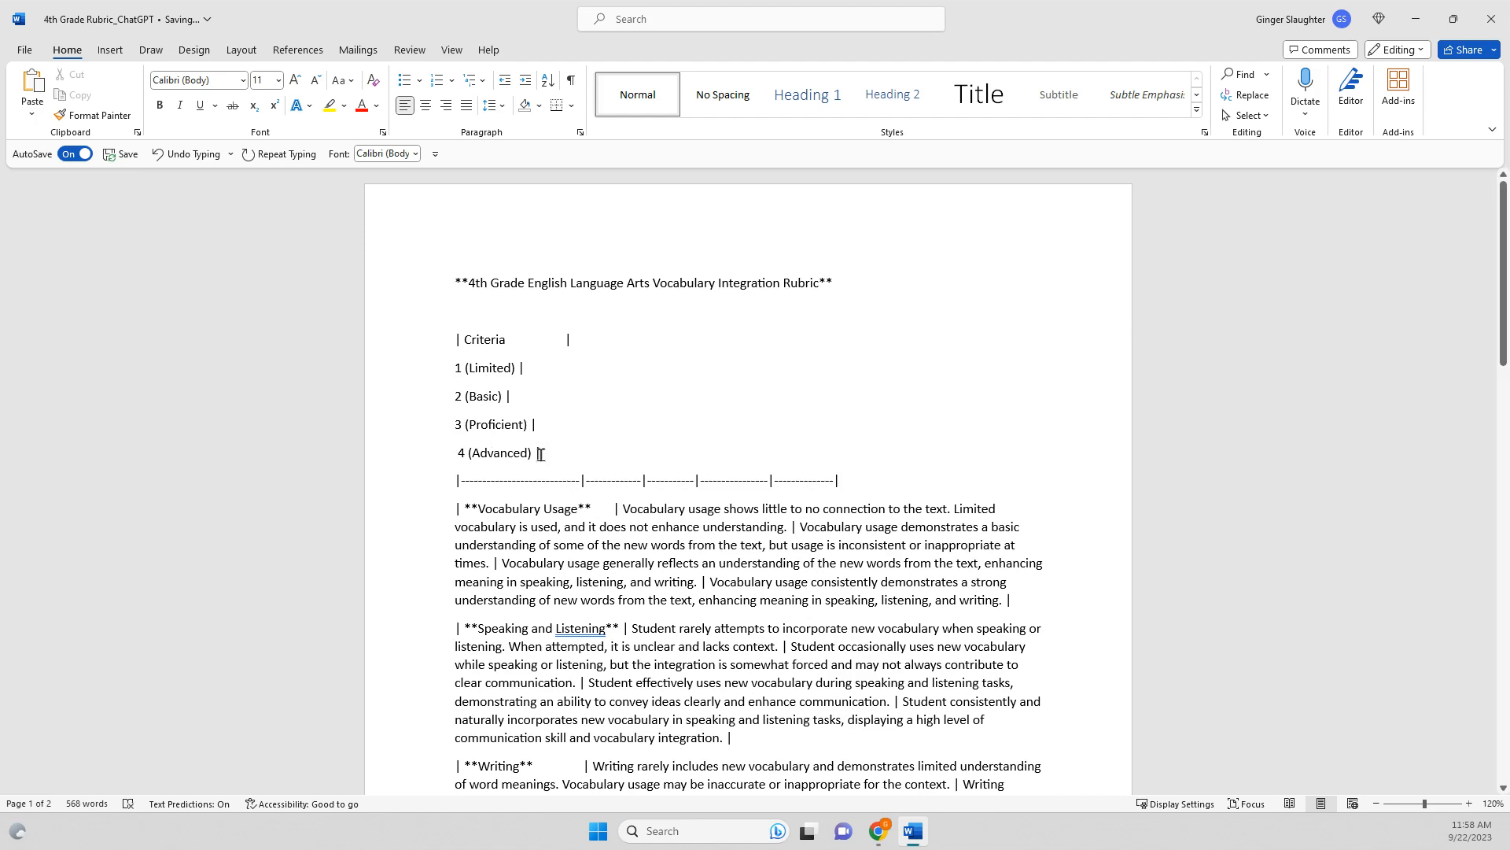
pyautogui.moveTo(857, 482); pyautogui.dragTo(457, 483)
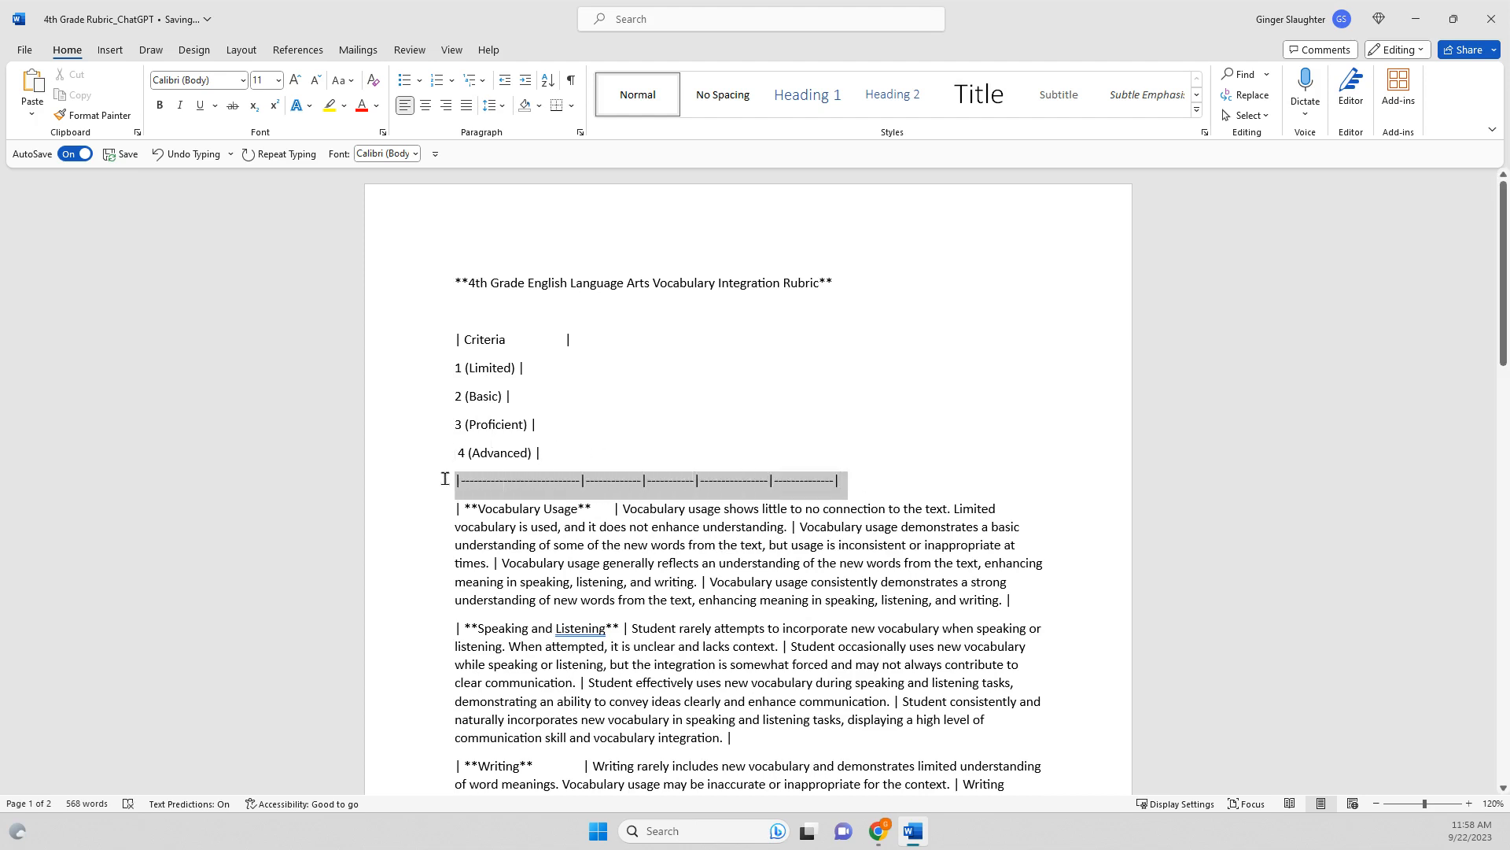
pyautogui.press('Delete')
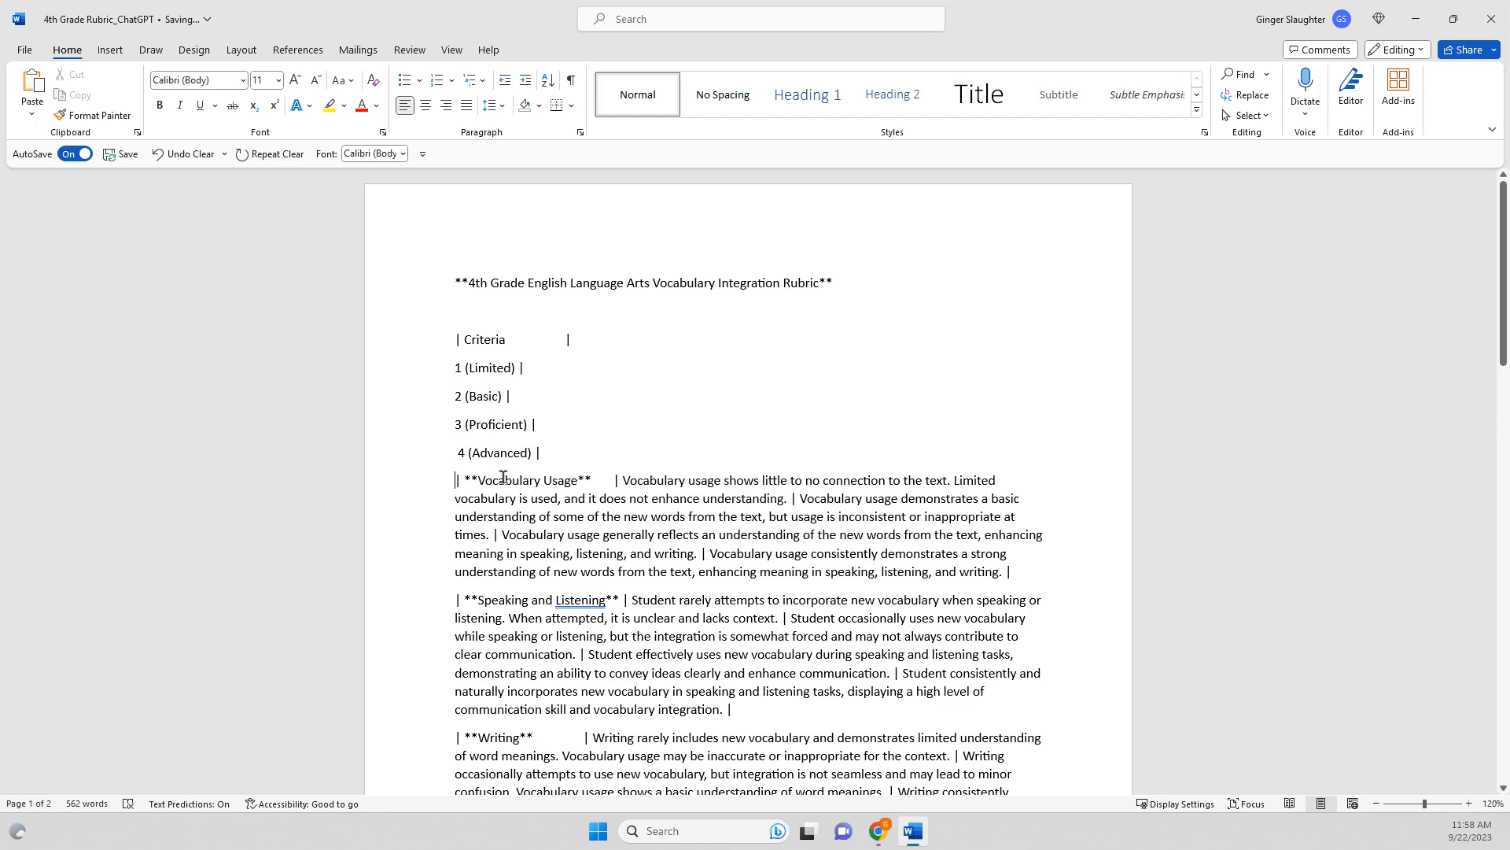
# Step: Split the Vocabulary Usage row so the criterion name and each of its four level descriptions start on a new line
pyautogui.click(623, 484)
pyautogui.press('Return')
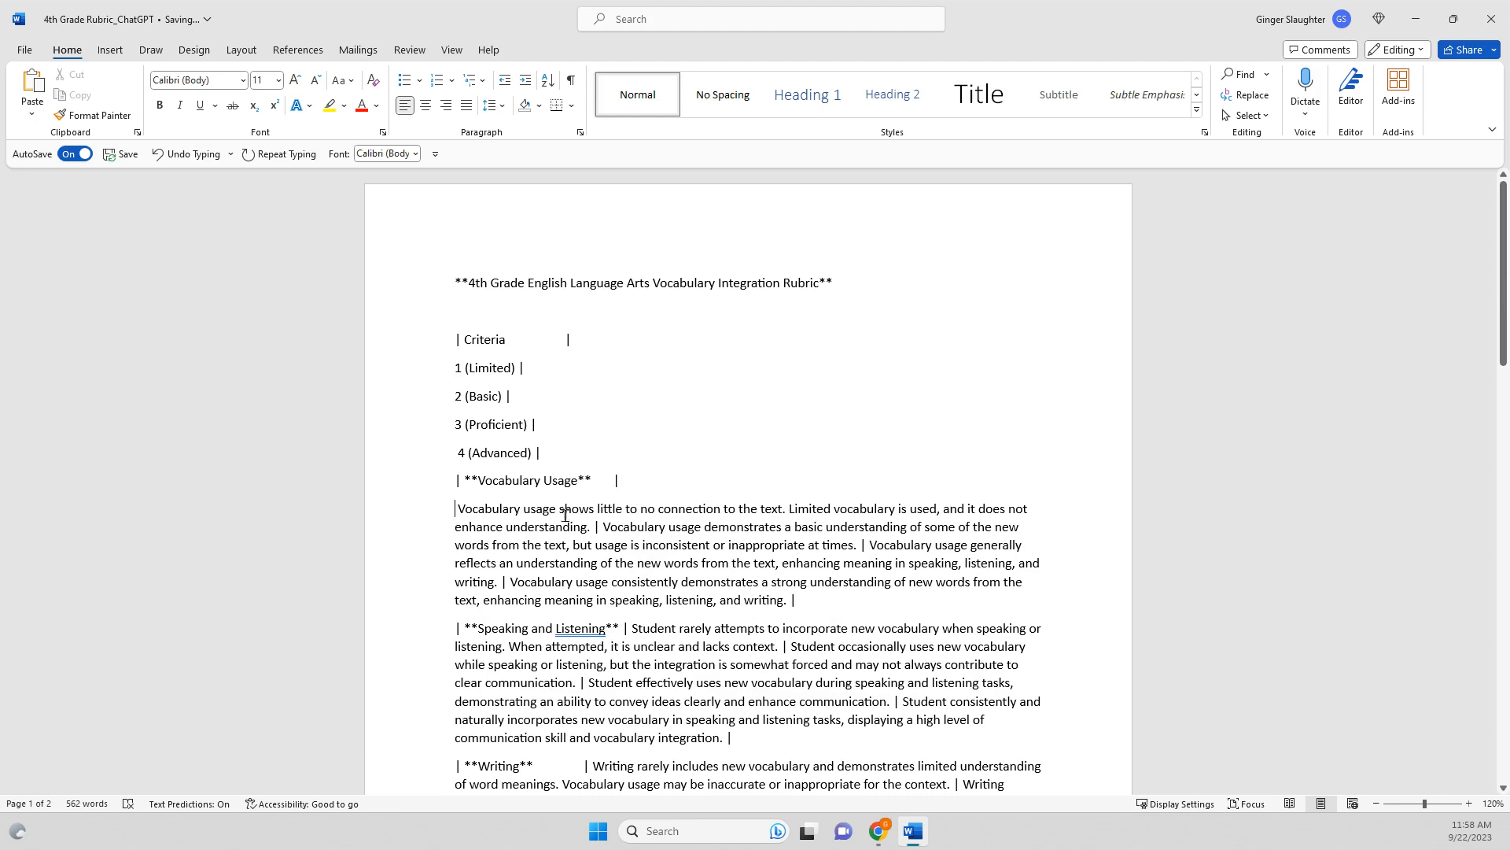
pyautogui.click(604, 526)
pyautogui.press('Return')
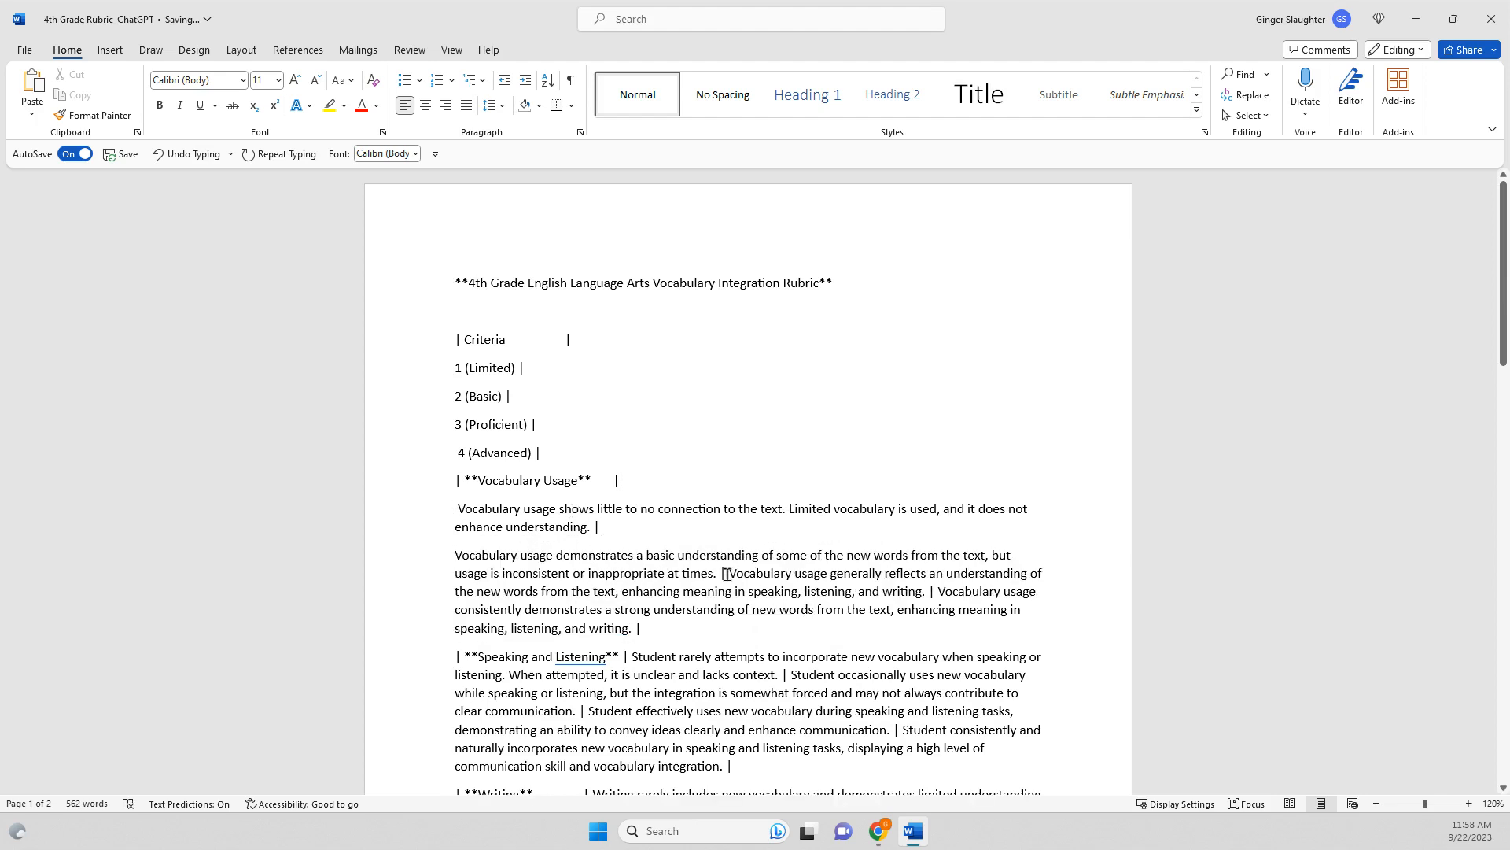
pyautogui.click(726, 575)
pyautogui.press('Return')
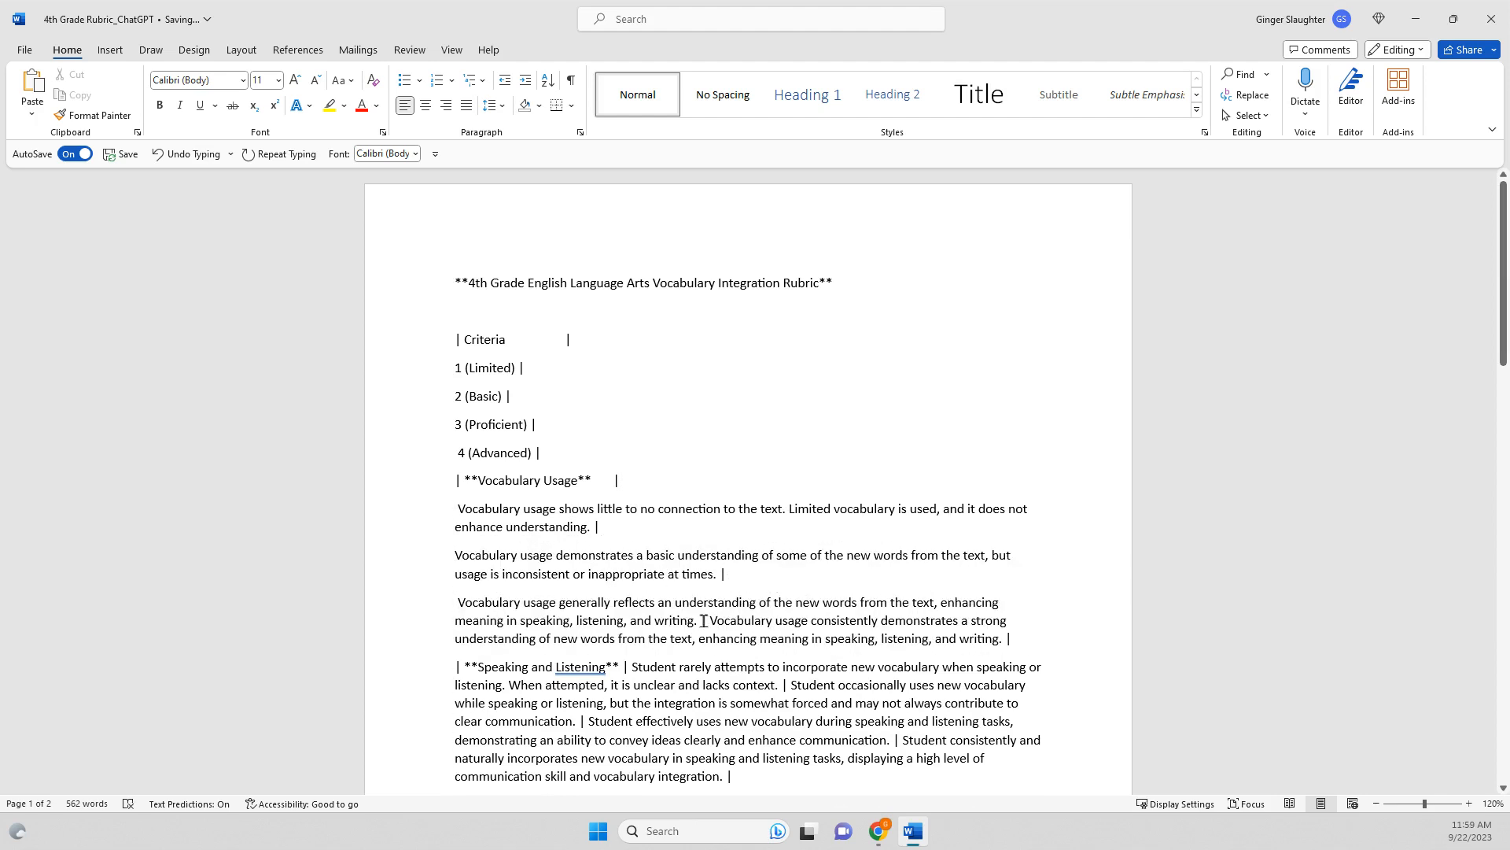
pyautogui.click(705, 620)
pyautogui.press('Return')
# Step: Split the Speaking and Listening row so the criterion name and its four level descriptions each stand on separate lines
pyautogui.scroll(-4, 753, 452)
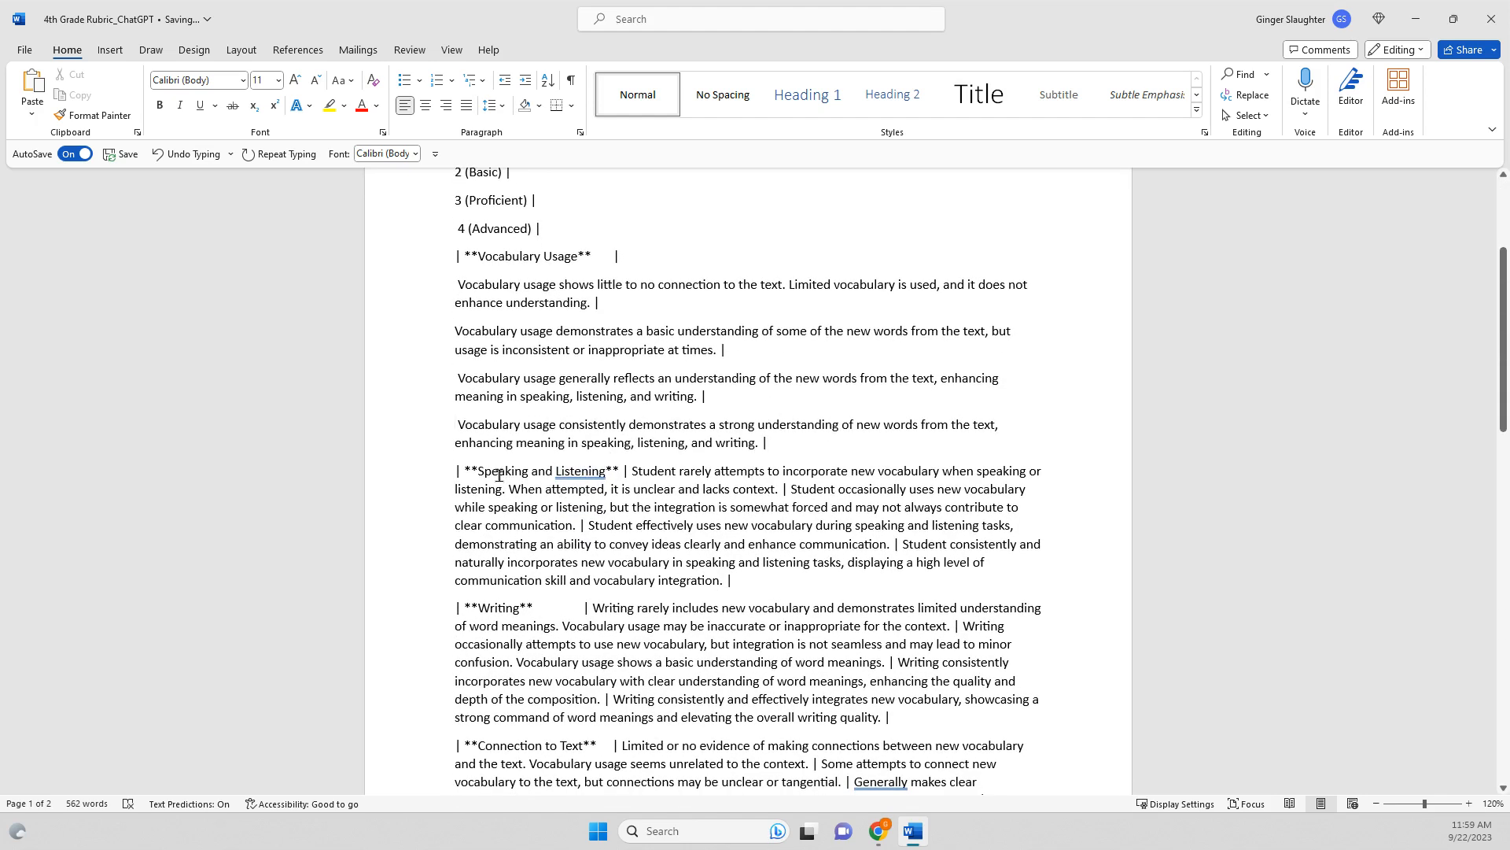
pyautogui.click(632, 471)
pyautogui.press('Return')
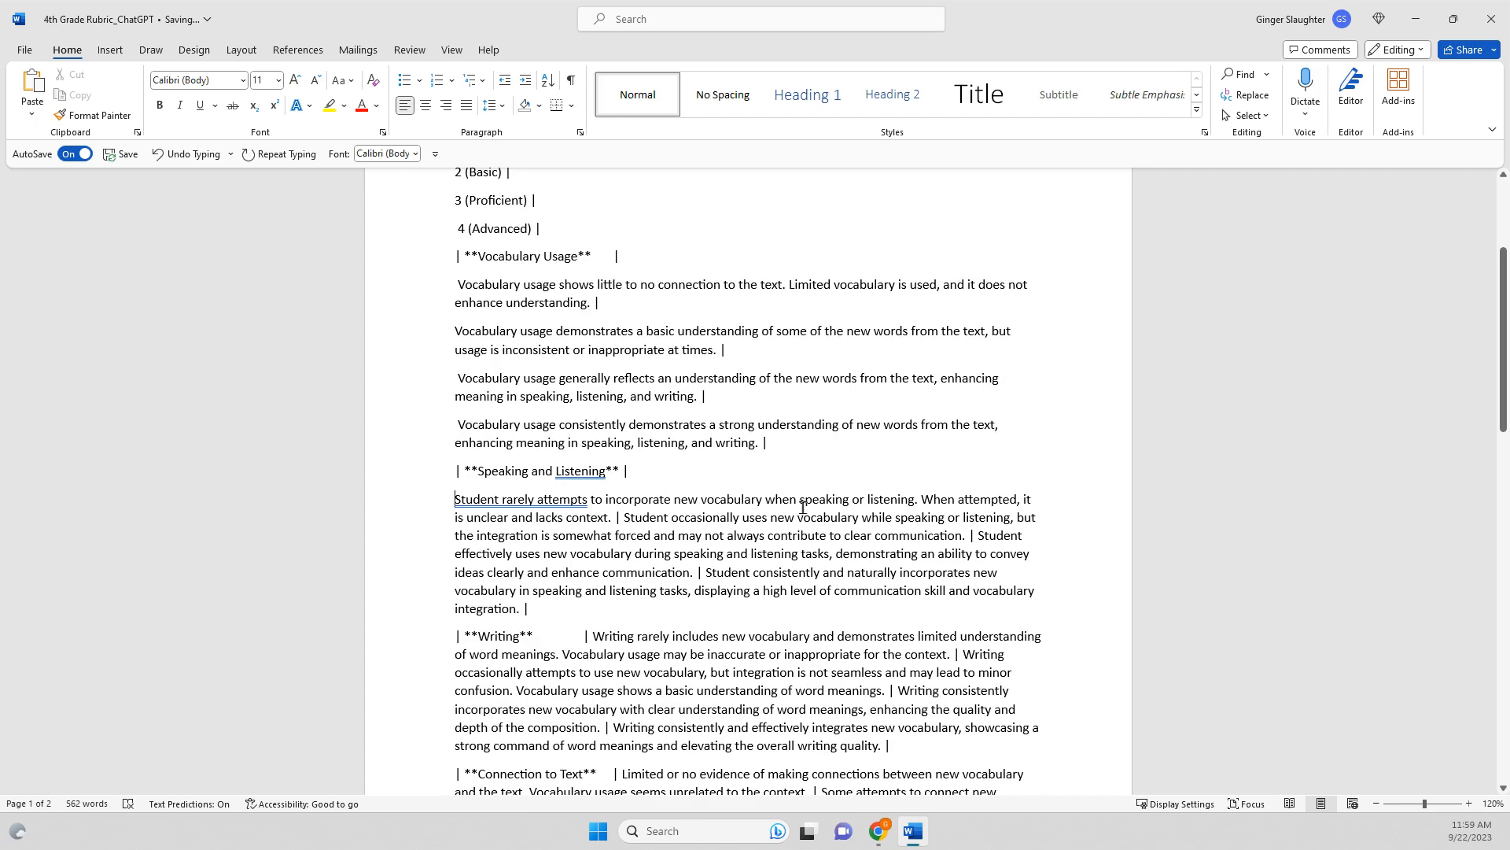
pyautogui.click(620, 518)
pyautogui.press('Return')
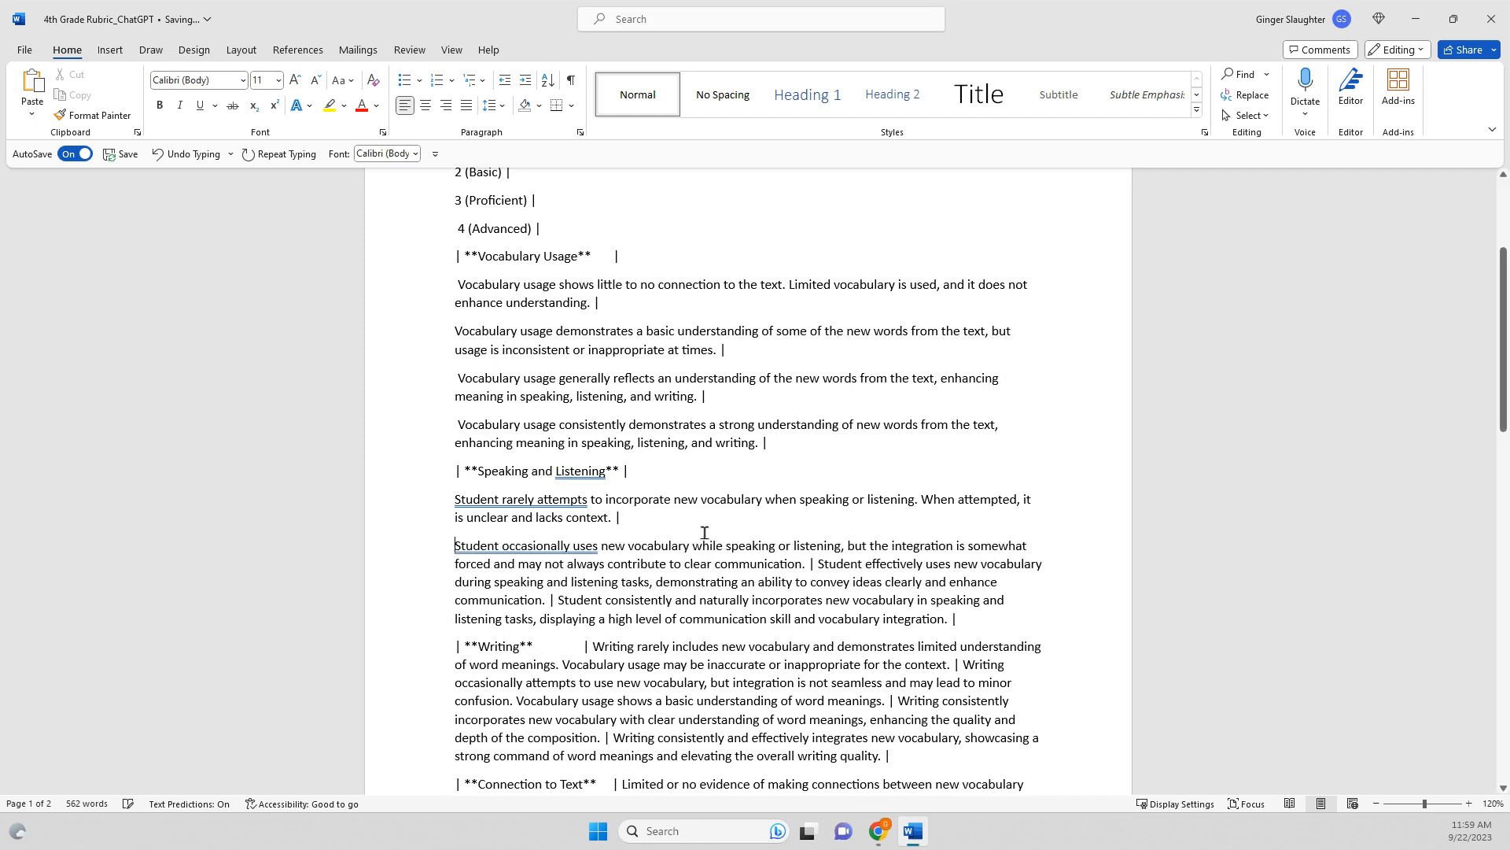
pyautogui.click(815, 563)
pyautogui.press('Return')
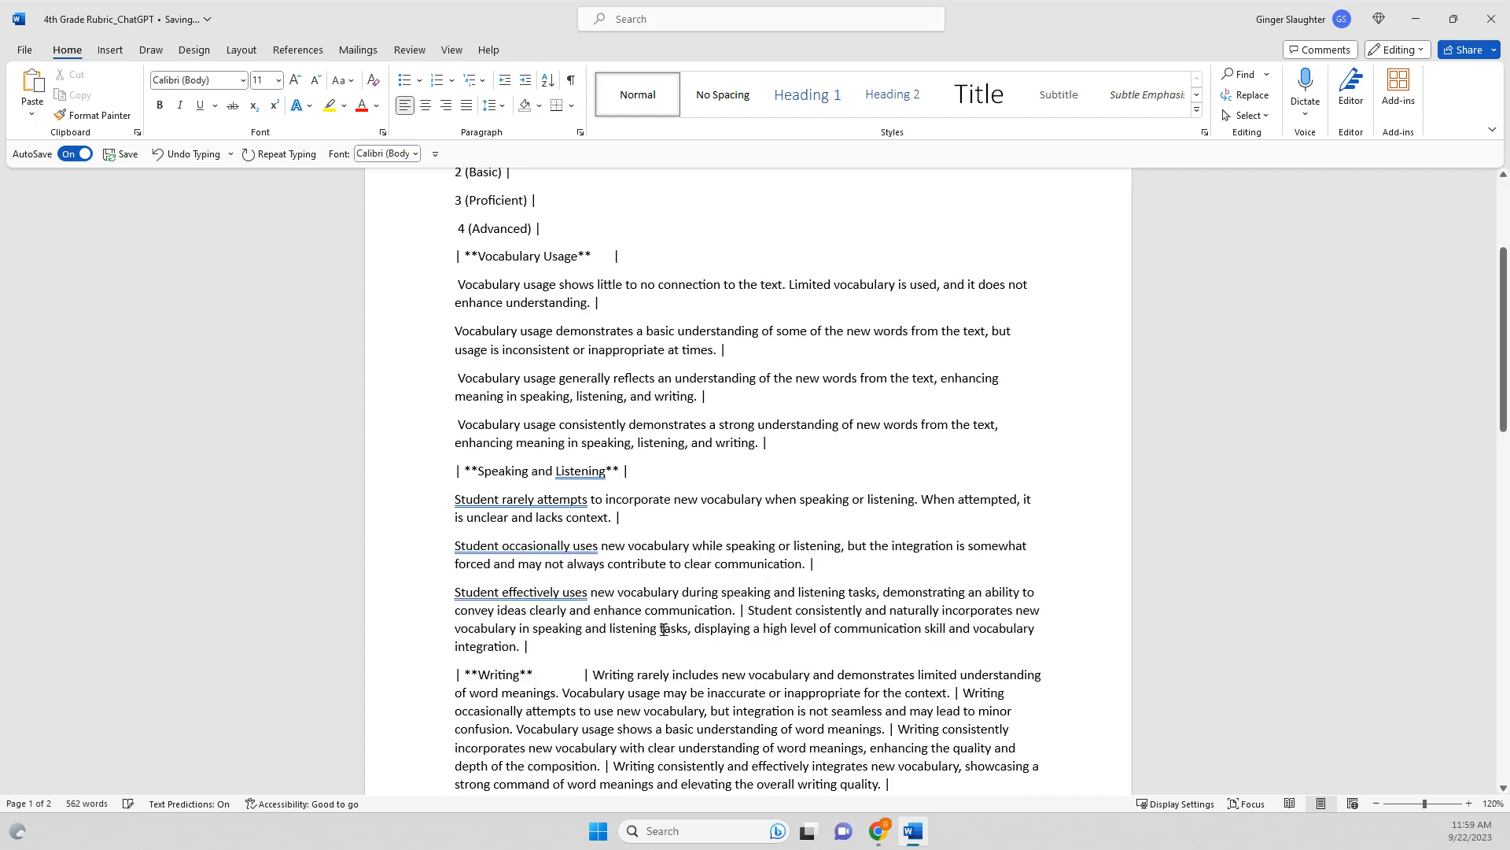
pyautogui.click(748, 609)
pyautogui.press('Return')
# Step: Split the Writing row into separate lines for the criterion name and each of its four level descriptions
pyautogui.scroll(-2, 759, 511)
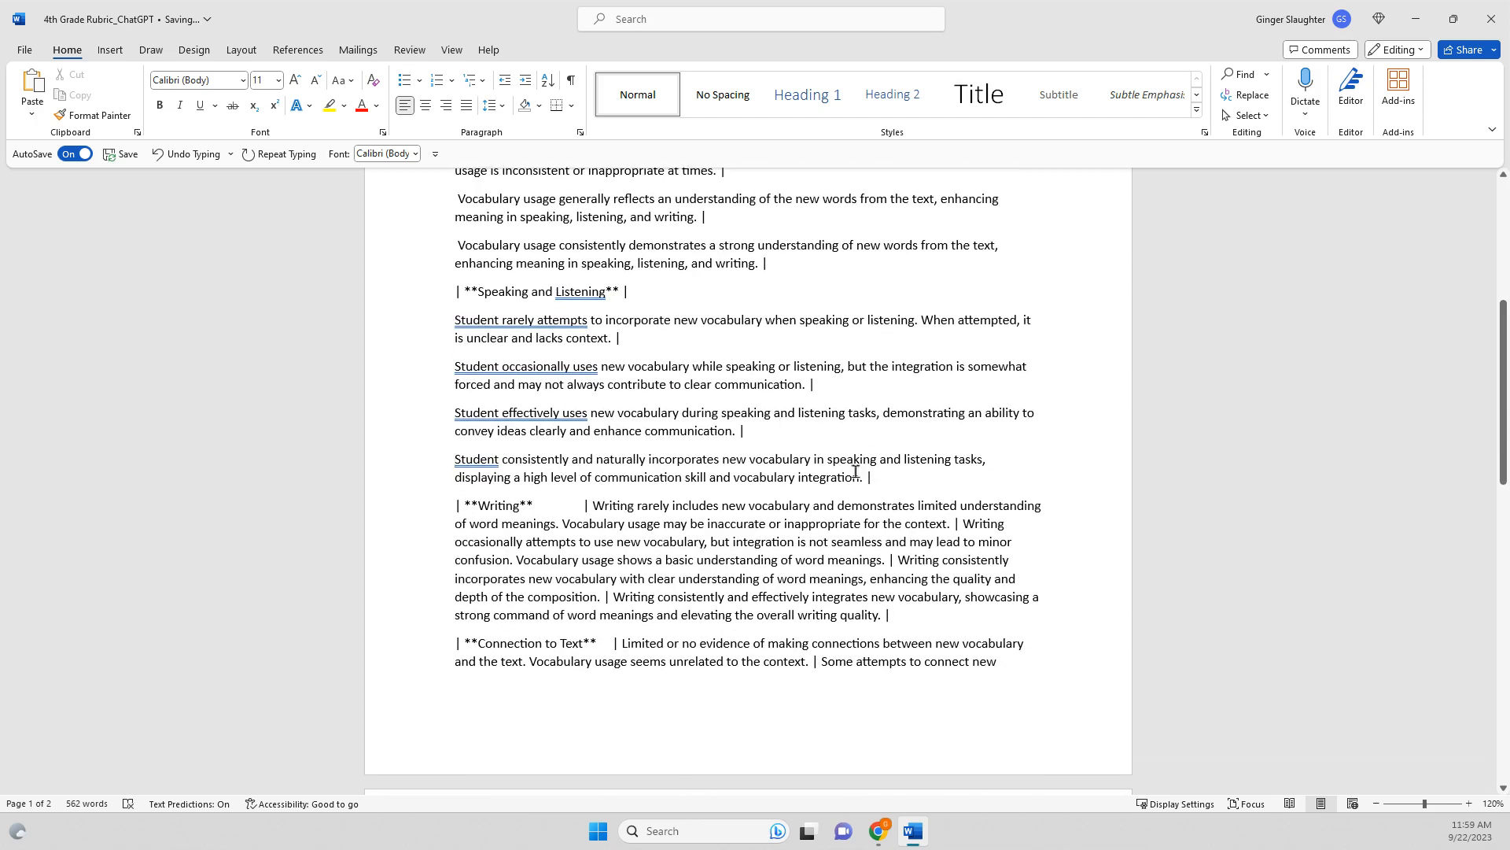
pyautogui.click(594, 506)
pyautogui.press('Return')
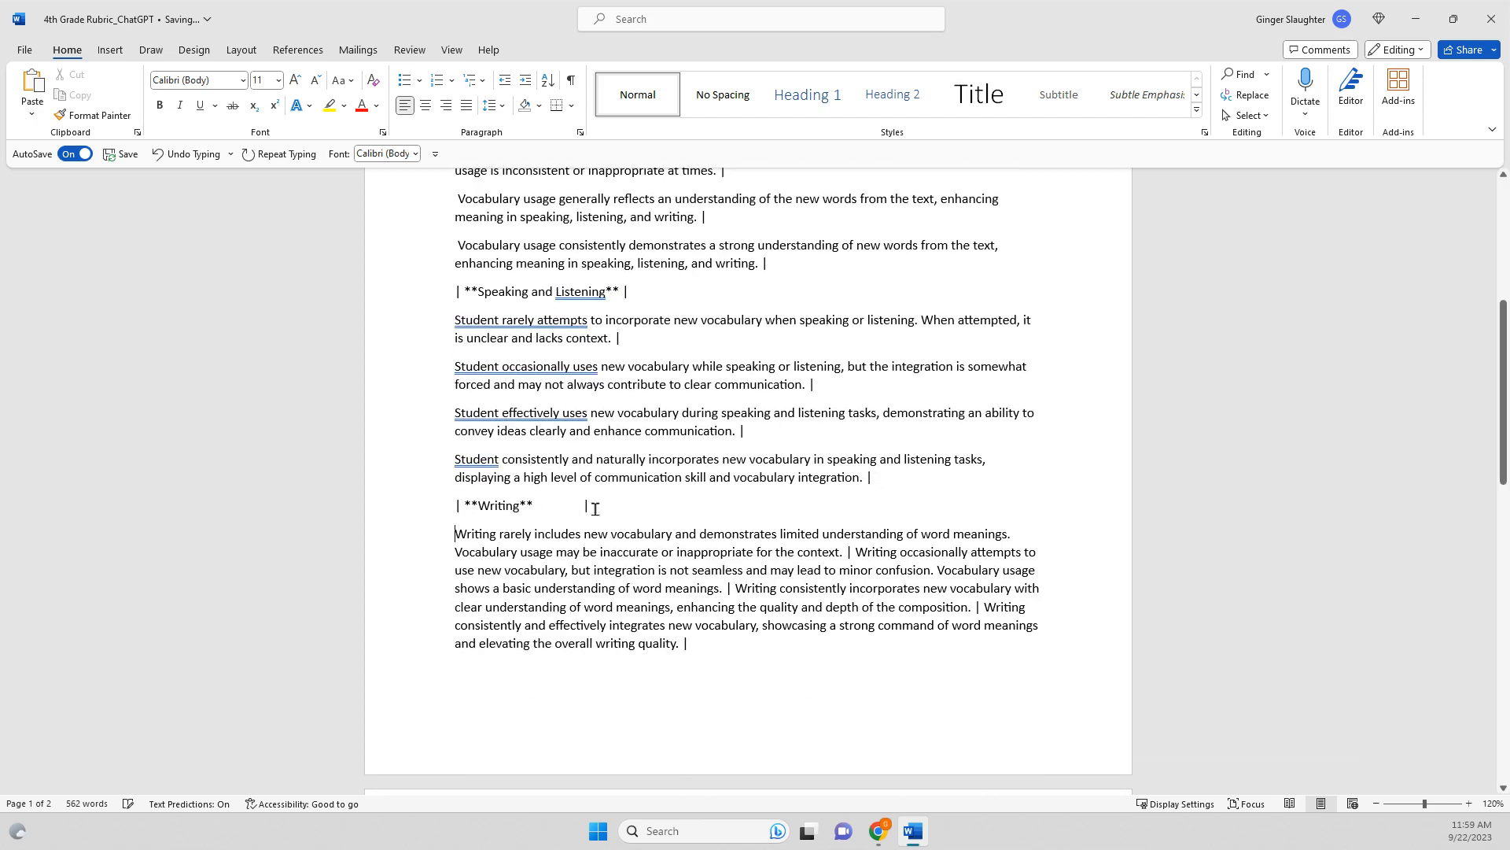
pyautogui.click(855, 553)
pyautogui.press('Return')
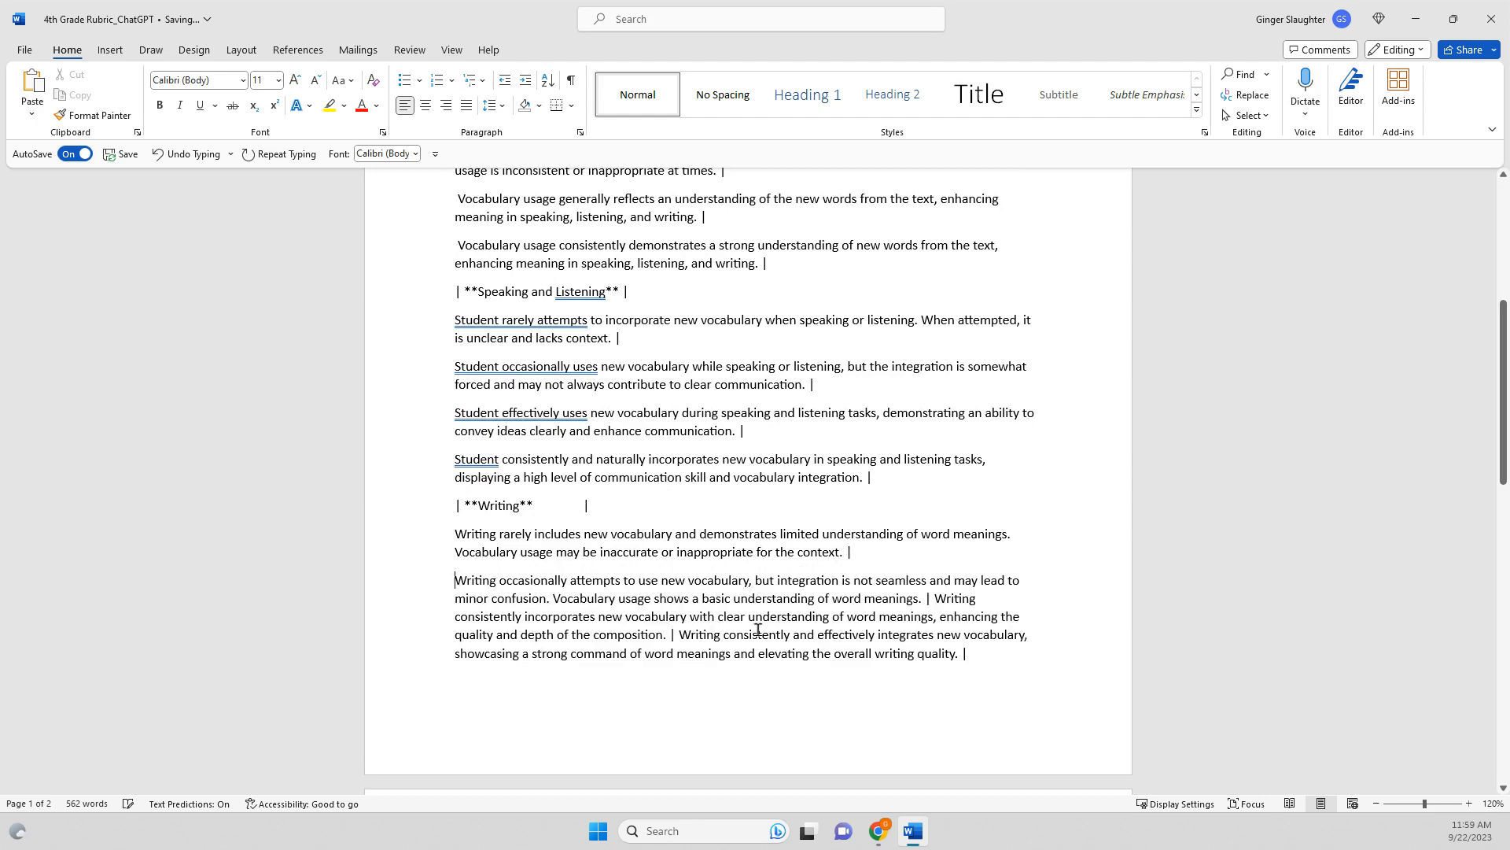
pyautogui.click(933, 598)
pyautogui.press('Return')
pyautogui.scroll(-3, 971, 553)
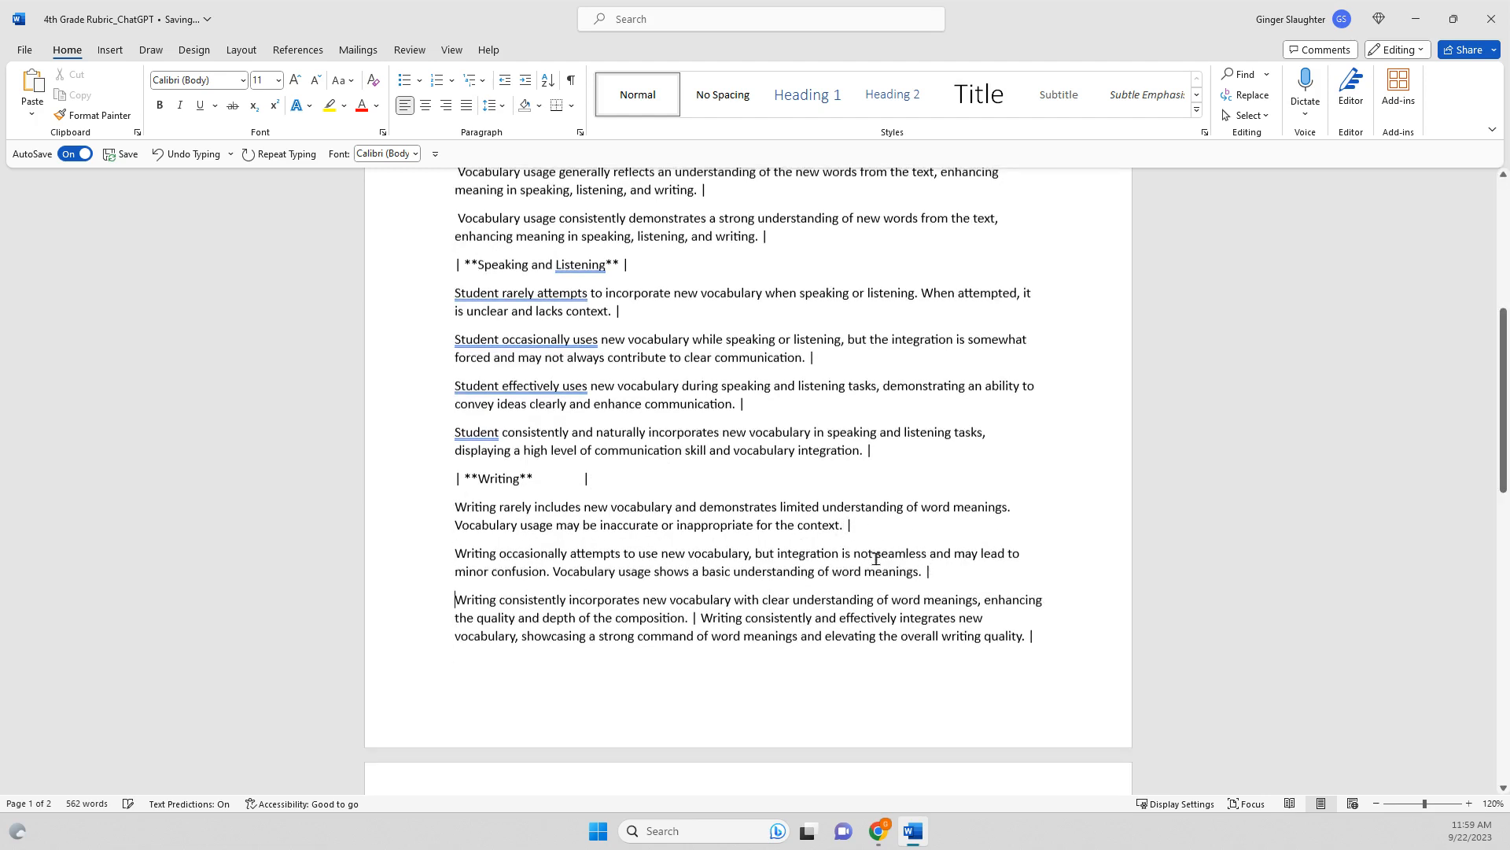
pyautogui.click(702, 510)
pyautogui.press('Return')
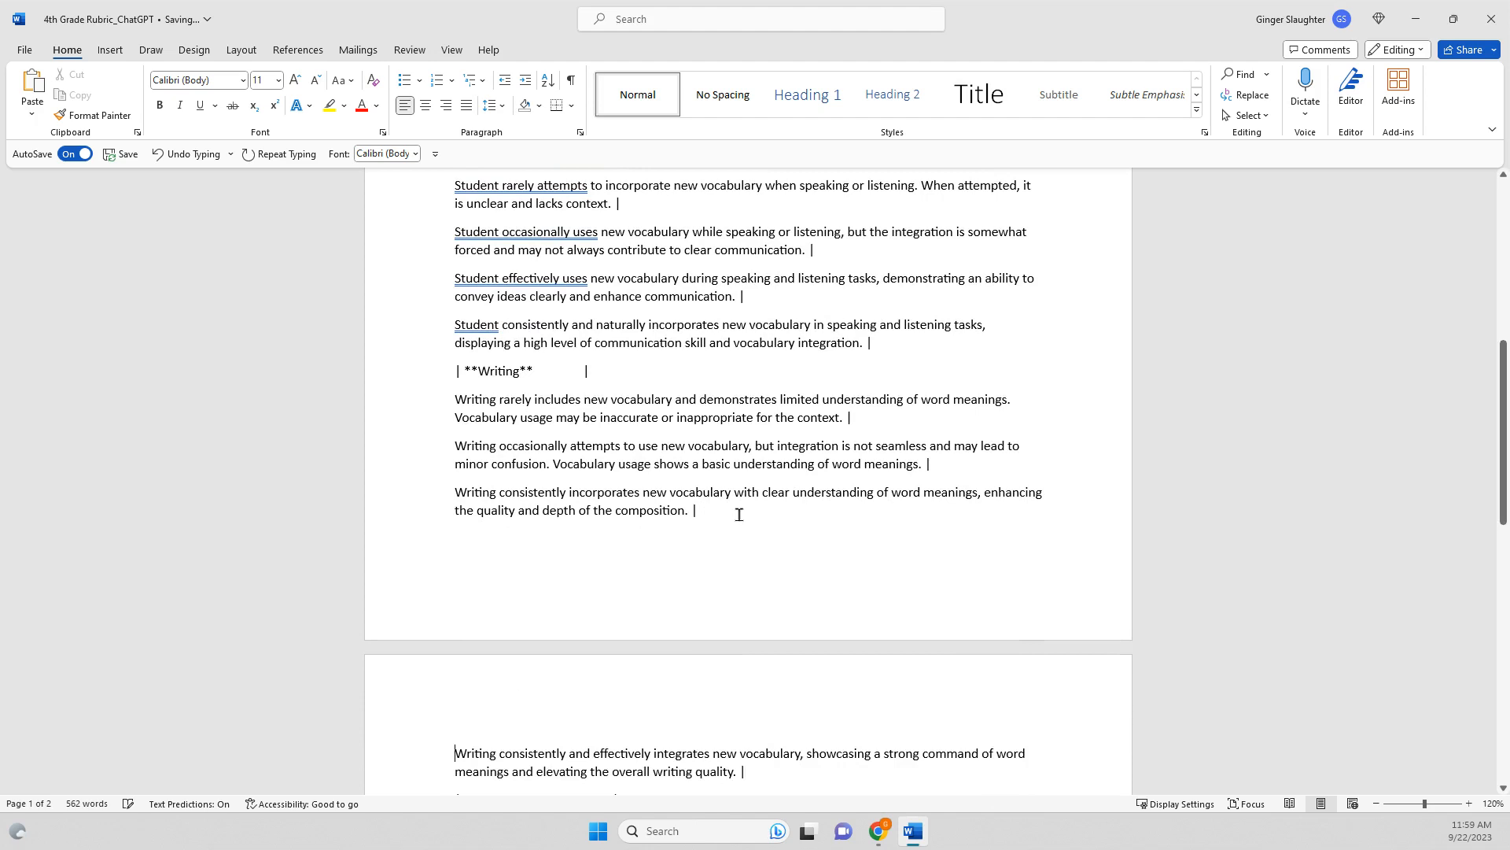
# Step: Break the Connection to Text row onto new lines before "Limited or no evidence", "Some attempts" and "Consistently makes"
pyautogui.scroll(-3, 755, 535)
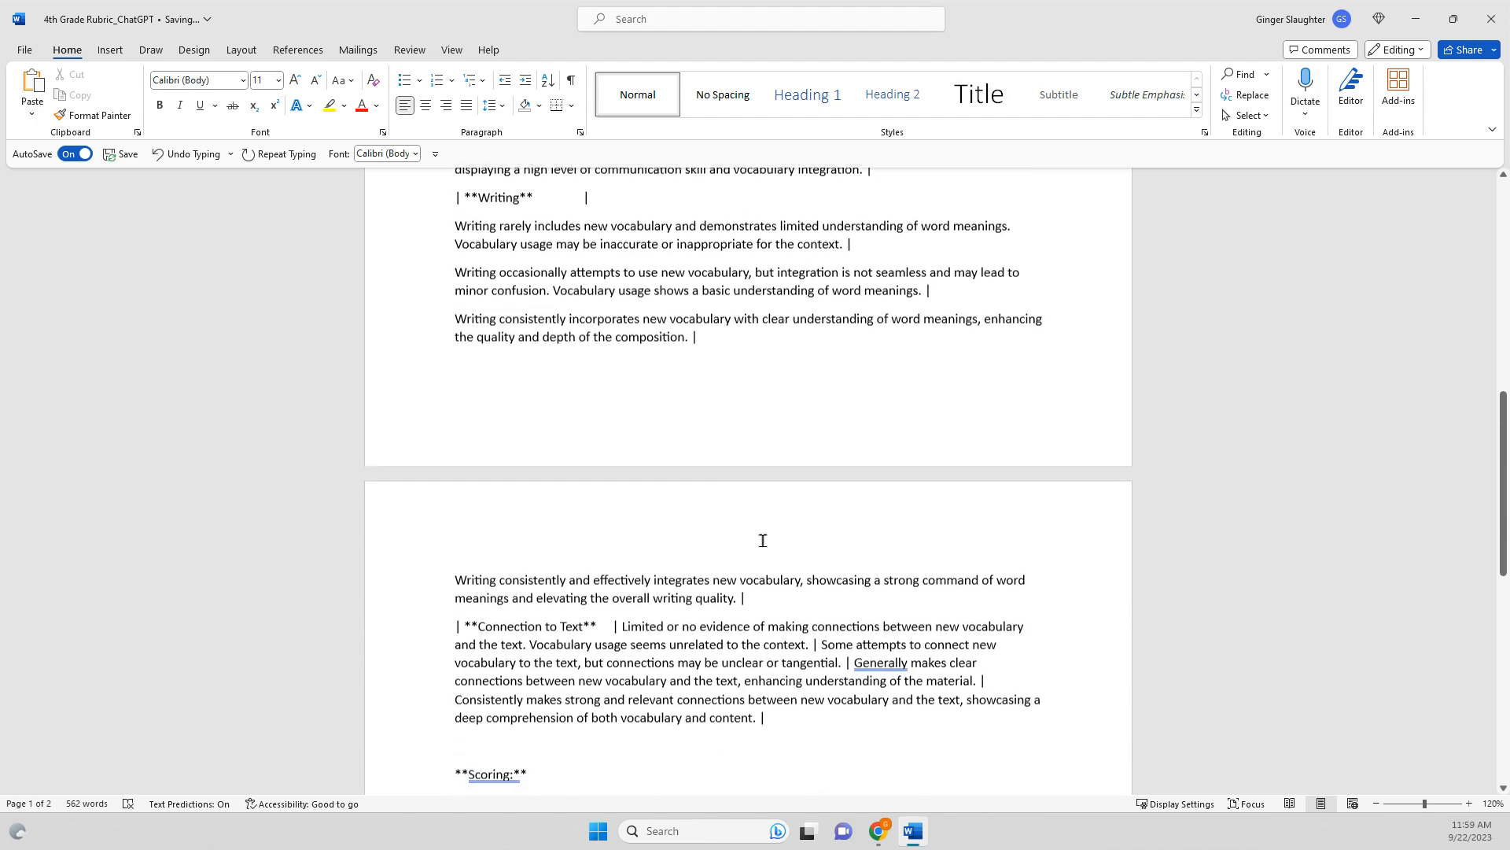
pyautogui.click(619, 620)
pyautogui.press('Return')
pyautogui.scroll(-2, 639, 597)
pyautogui.scroll(-1, 639, 596)
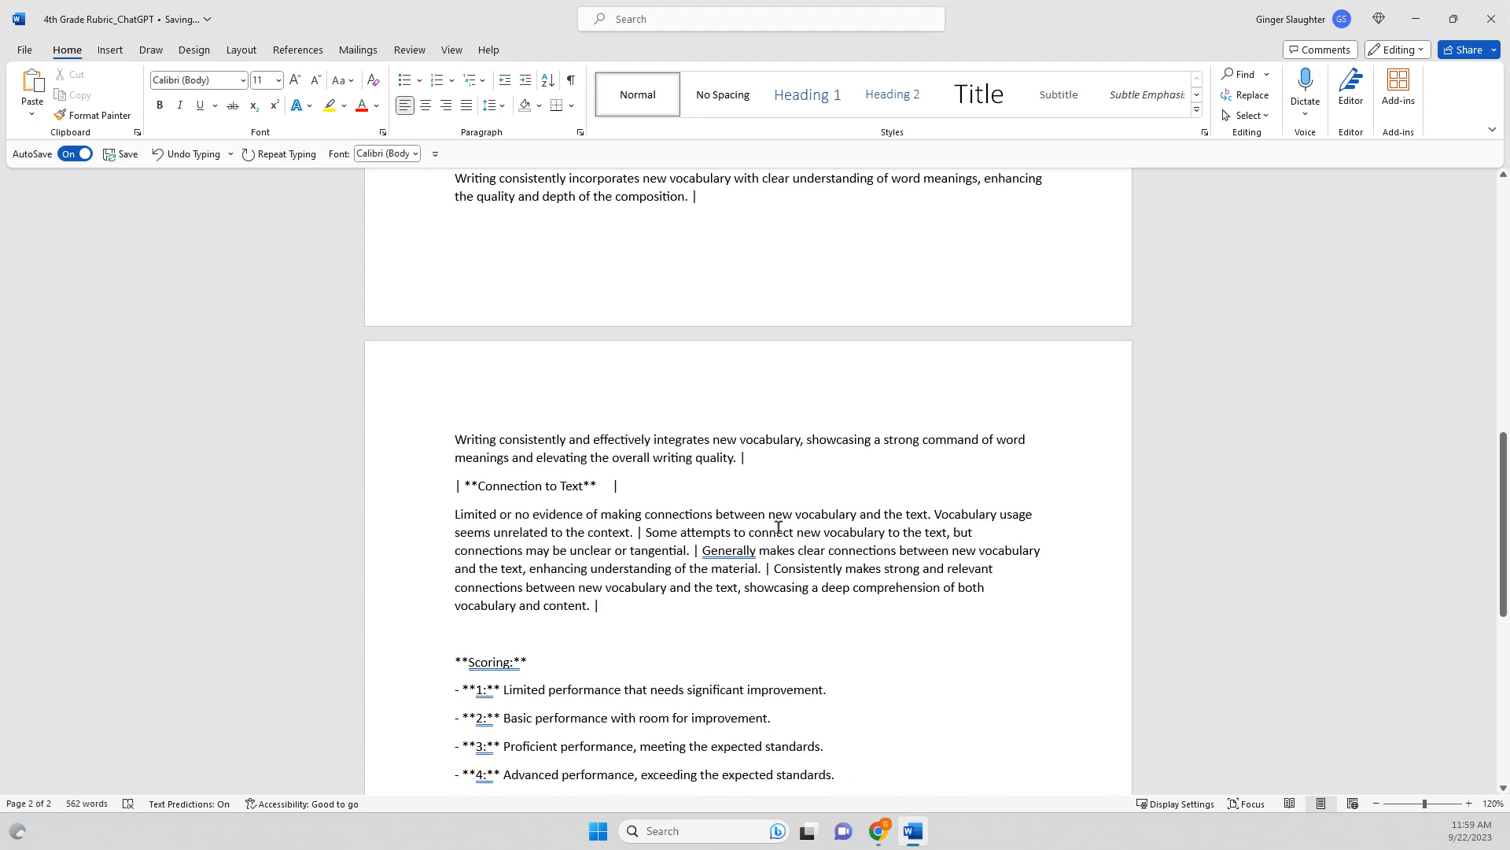
pyautogui.click(646, 535)
pyautogui.press('Return')
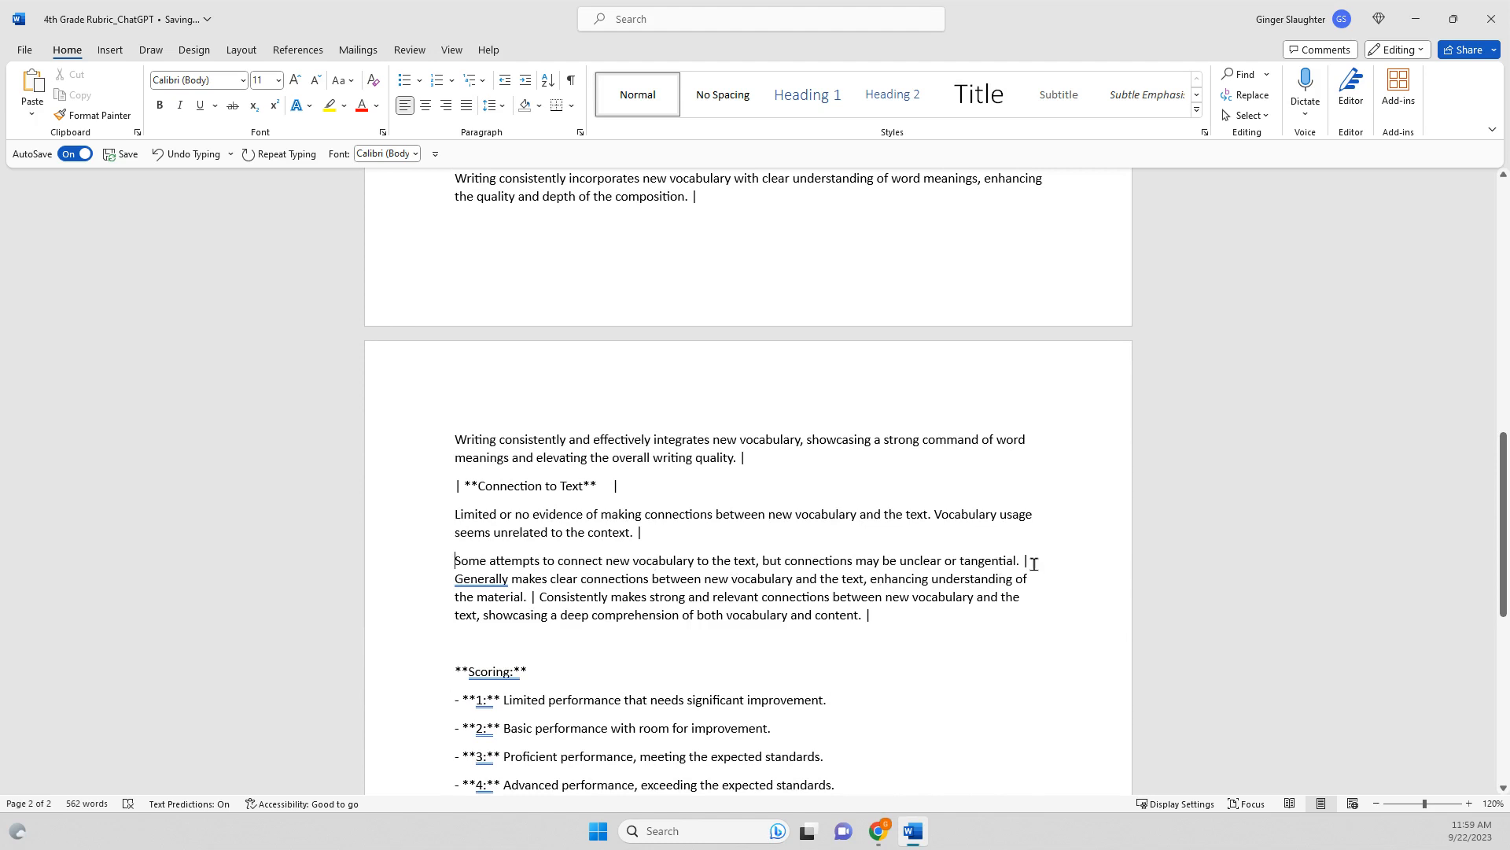
pyautogui.click(540, 598)
pyautogui.press('Return')
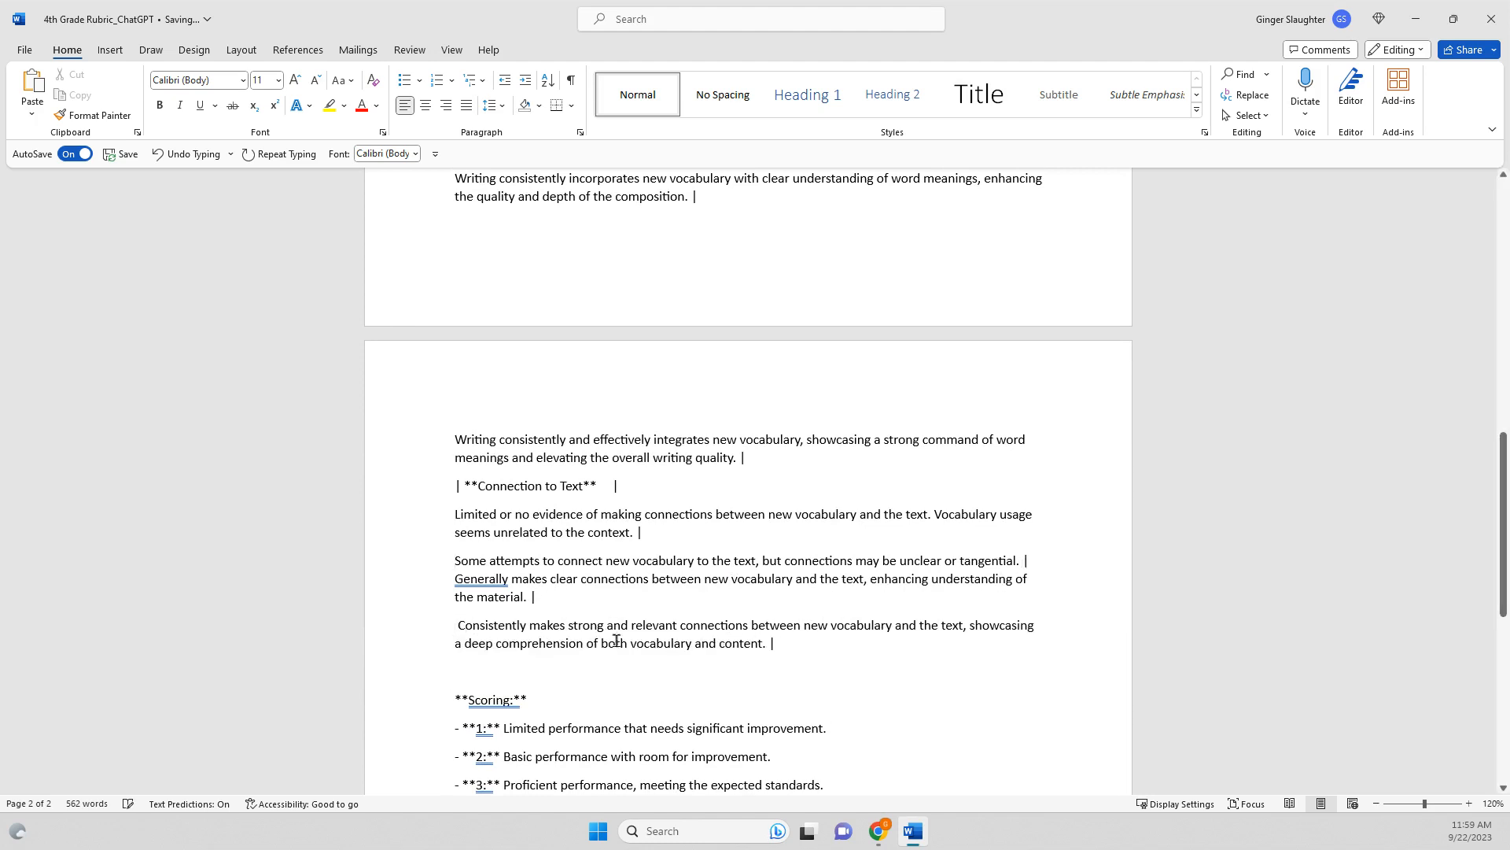
pyautogui.scroll(-5, 730, 600)
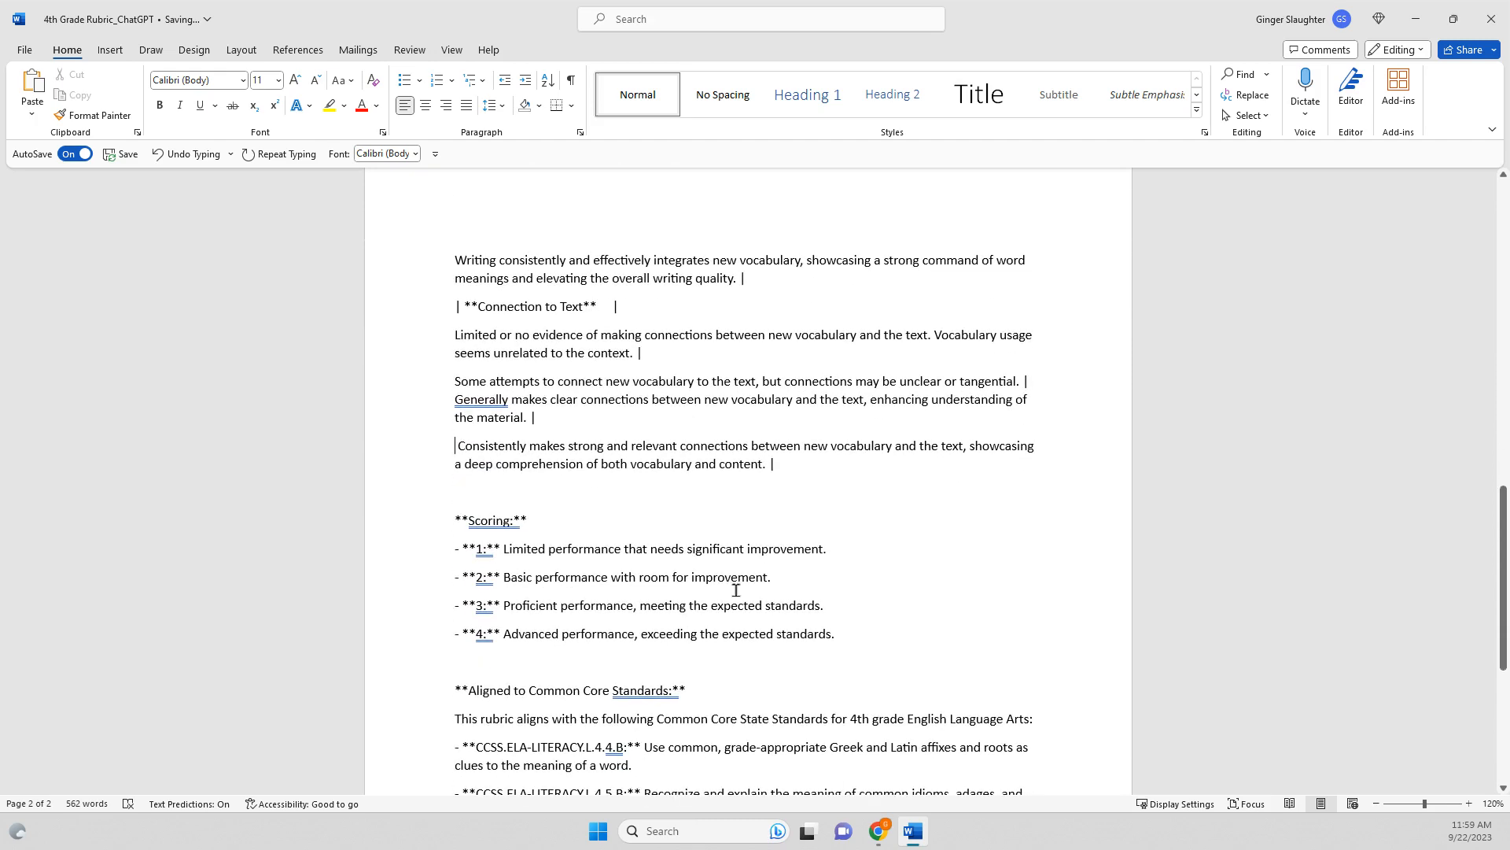
pyautogui.scroll(-4, 543, 510)
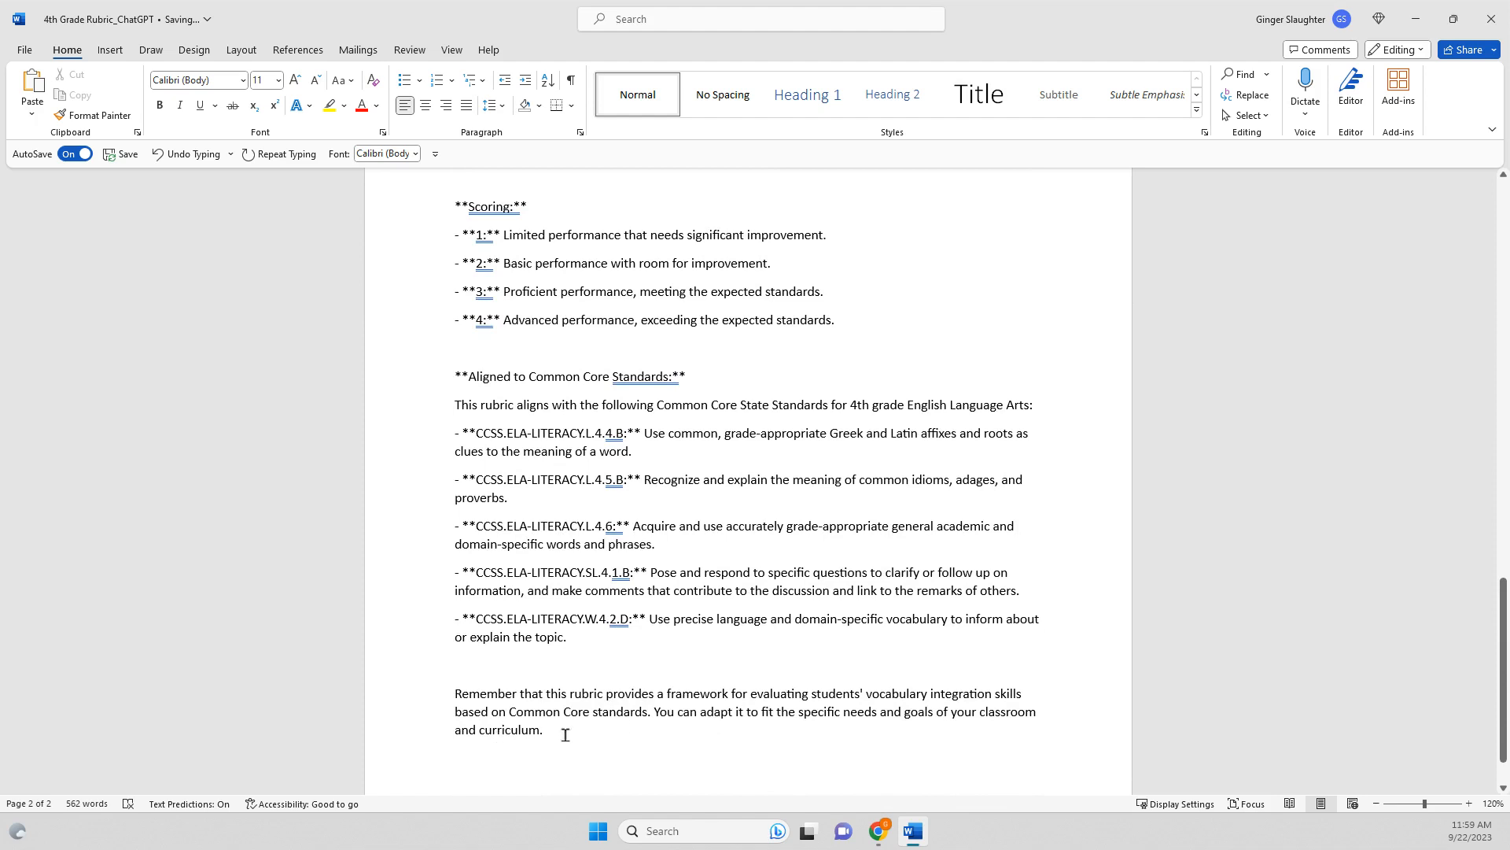
# Step: Delete the closing paragraph that starts with "Remember that this rubric provides a framework"
pyautogui.moveTo(565, 734); pyautogui.dragTo(463, 703)
pyautogui.press('Delete')
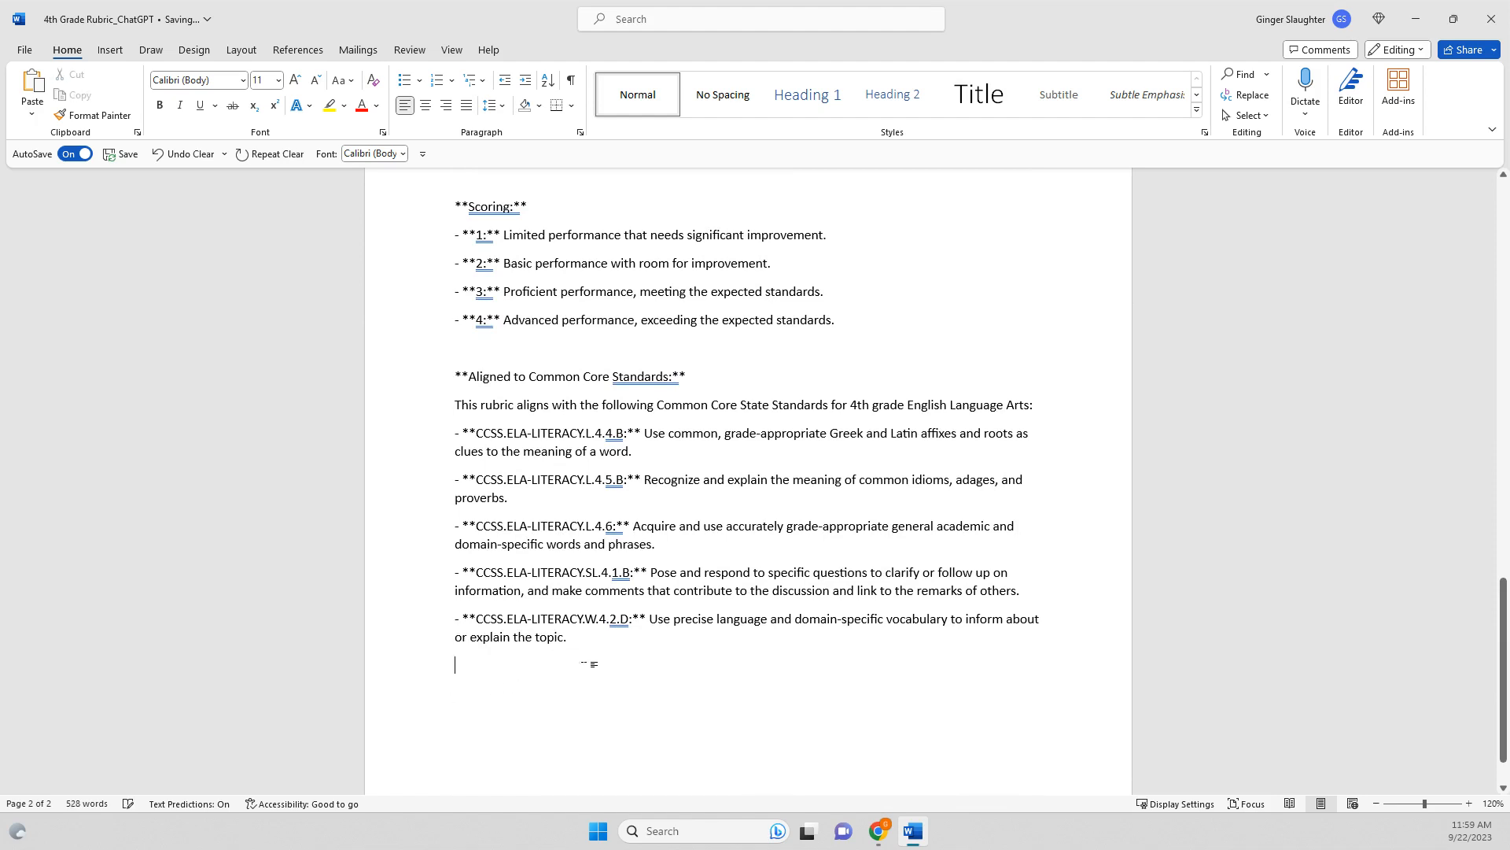
# Step: Set the line spacing to 2.0 for the rubric text from "Criteria" through the last Connection to Text description
pyautogui.scroll(4, 641, 645)
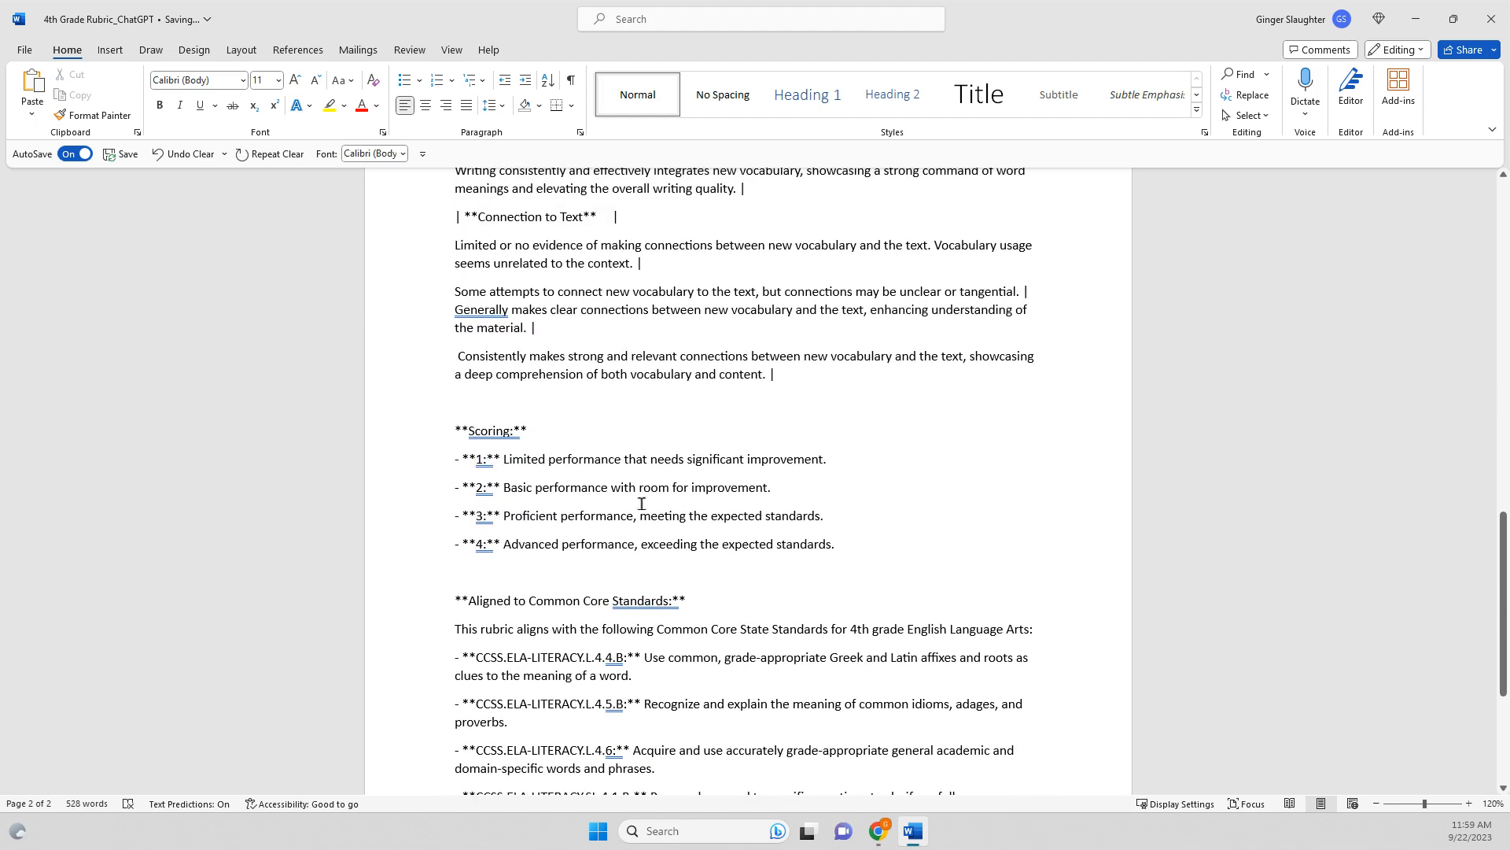
pyautogui.scroll(4, 746, 537)
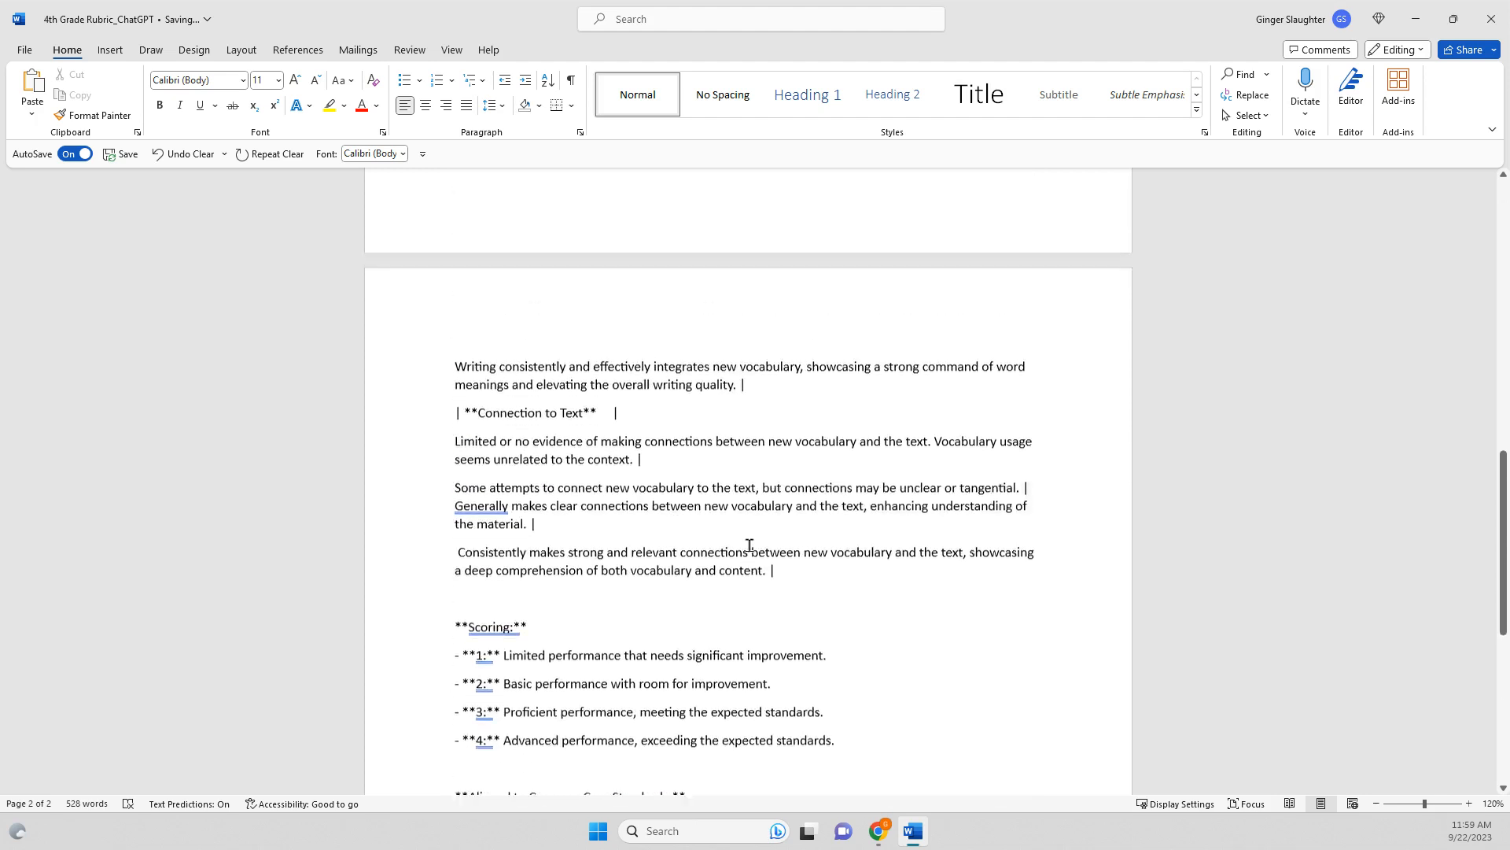
pyautogui.scroll(2, 729, 546)
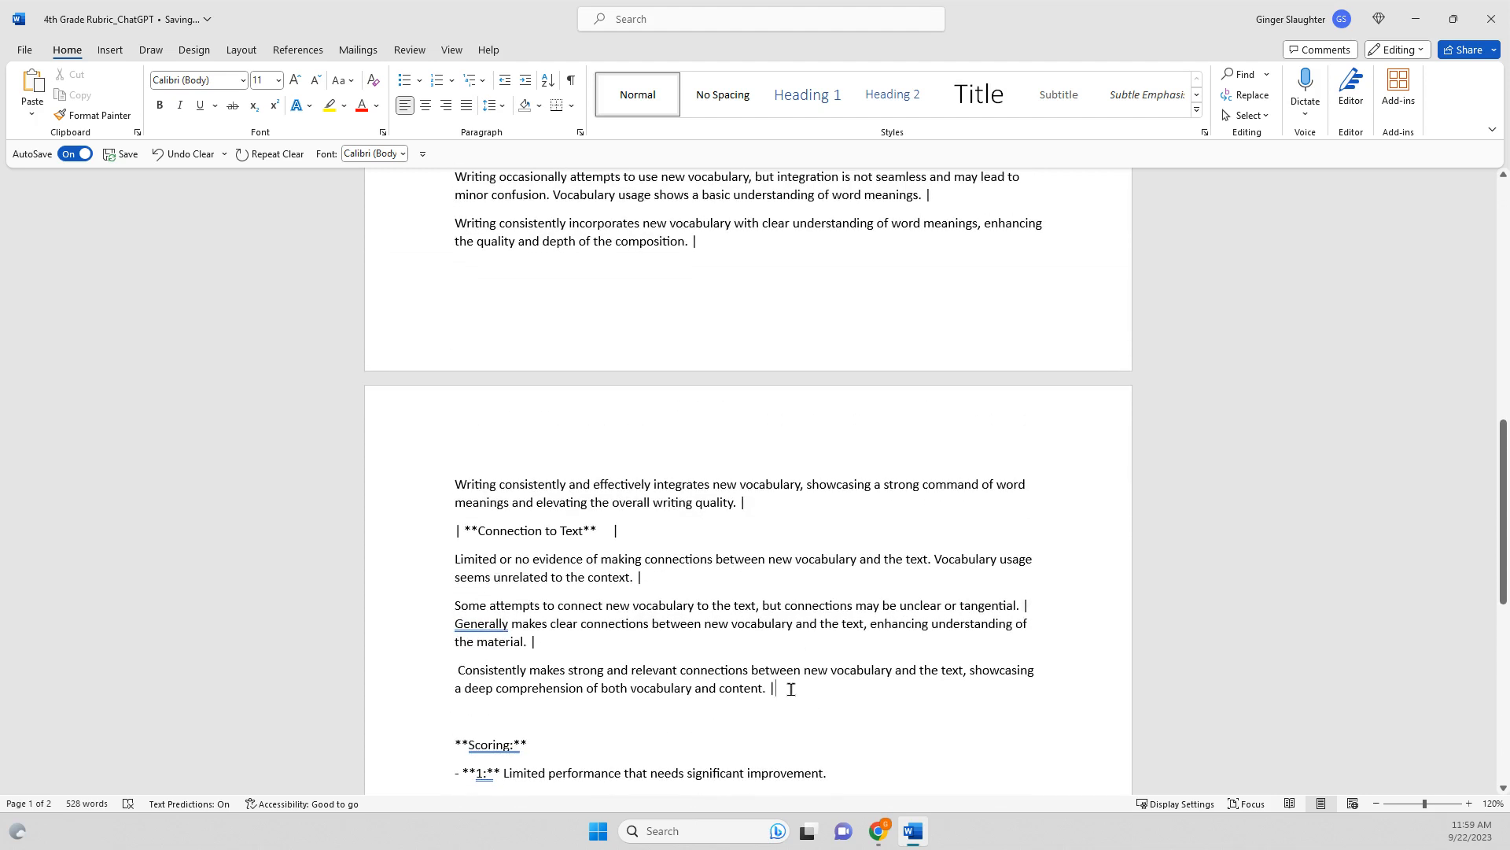
pyautogui.moveTo(790, 690); pyautogui.dragTo(452, 358)
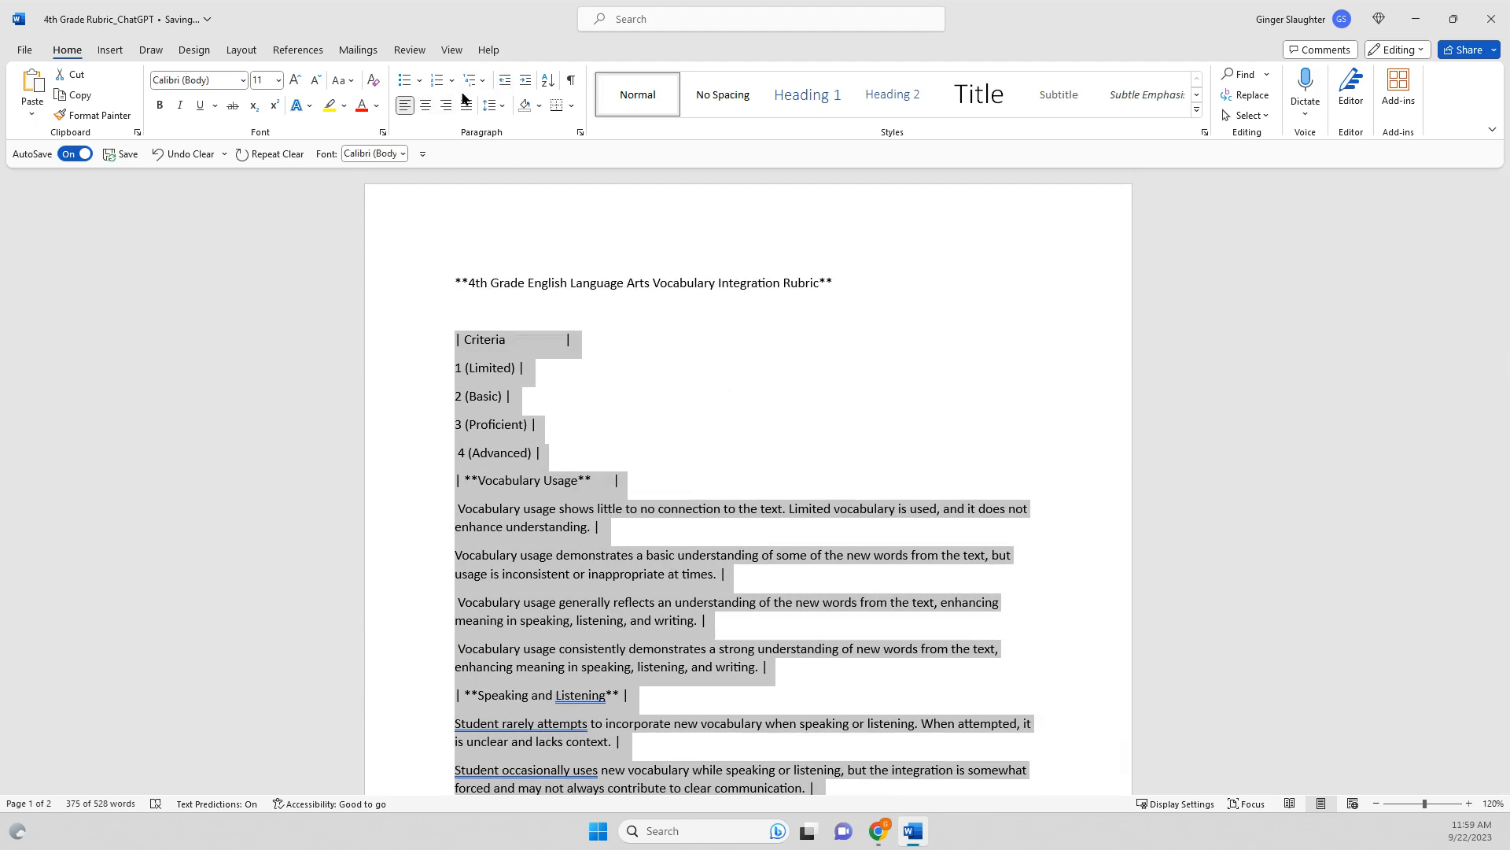
pyautogui.click(499, 110)
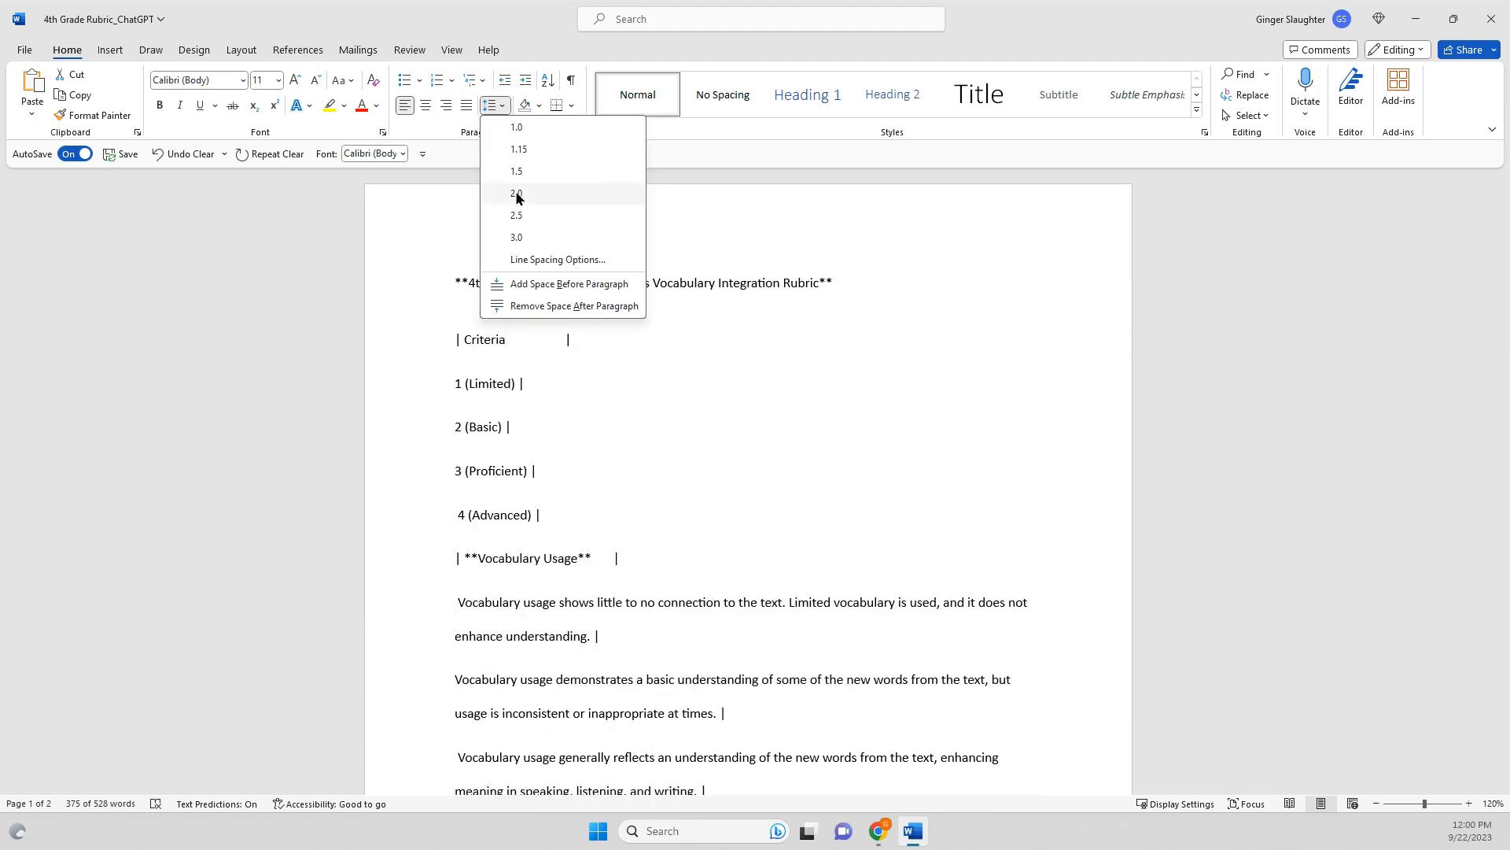
pyautogui.click(518, 194)
pyautogui.click(590, 346)
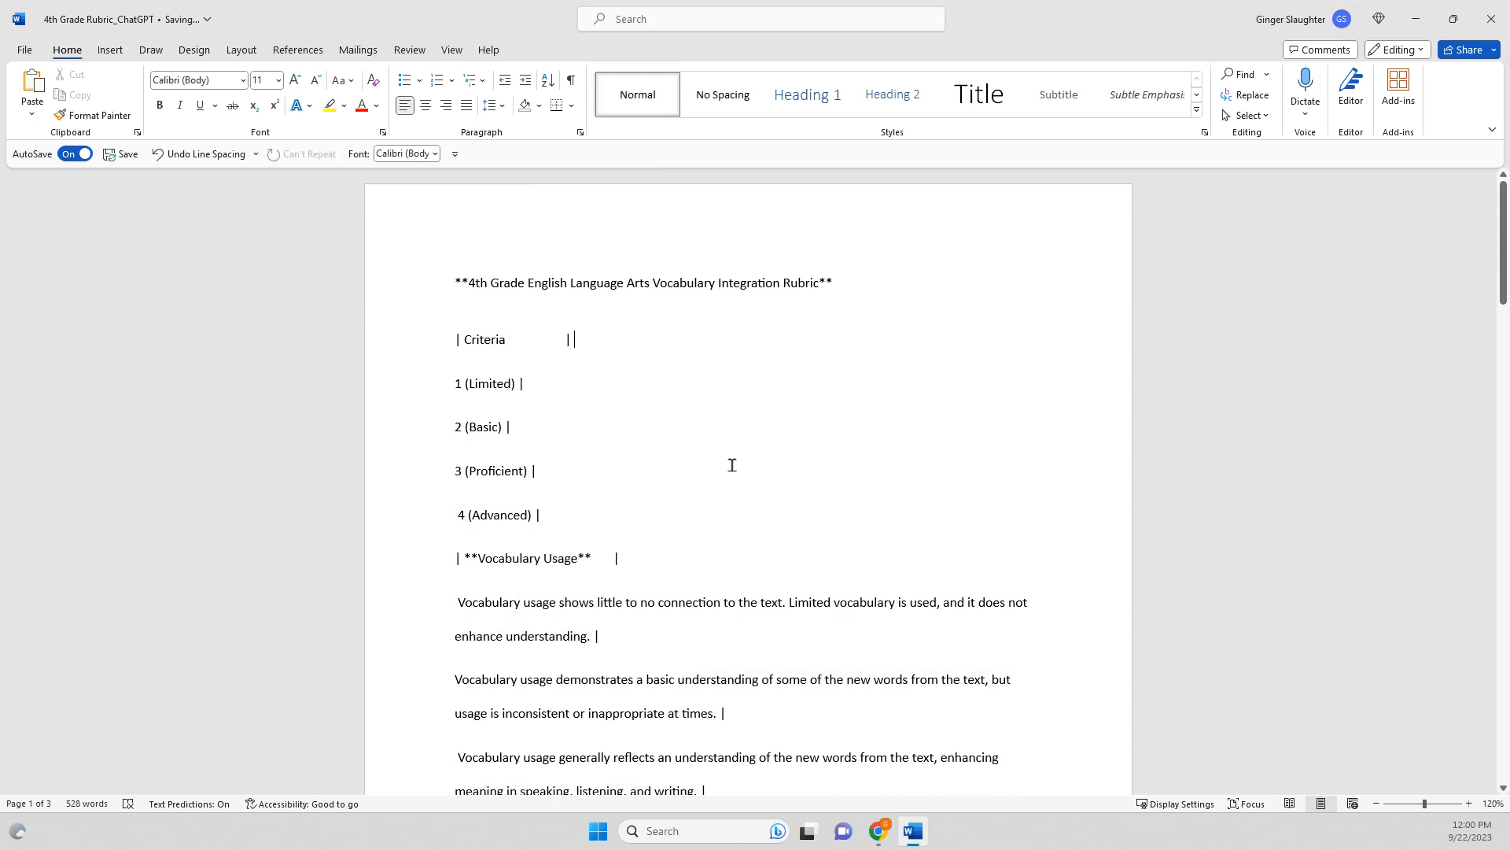
# Step: Convert the rubric text from "Criteria" through the last Connection to Text description into a 5-column table, separating text at paragraphs
pyautogui.scroll(-1, 731, 465)
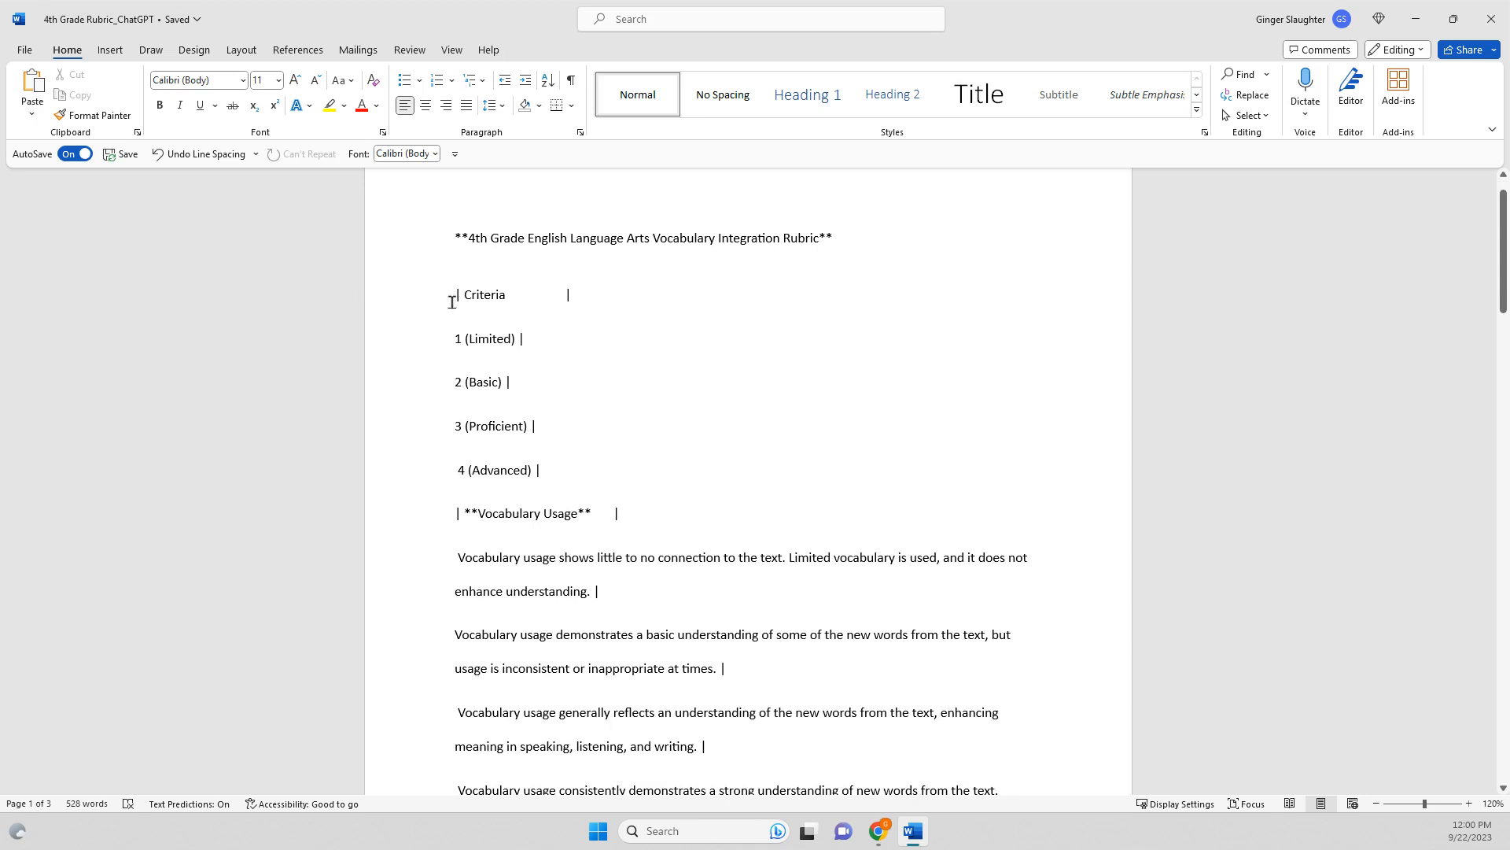
pyautogui.moveTo(454, 296); pyautogui.dragTo(804, 228)
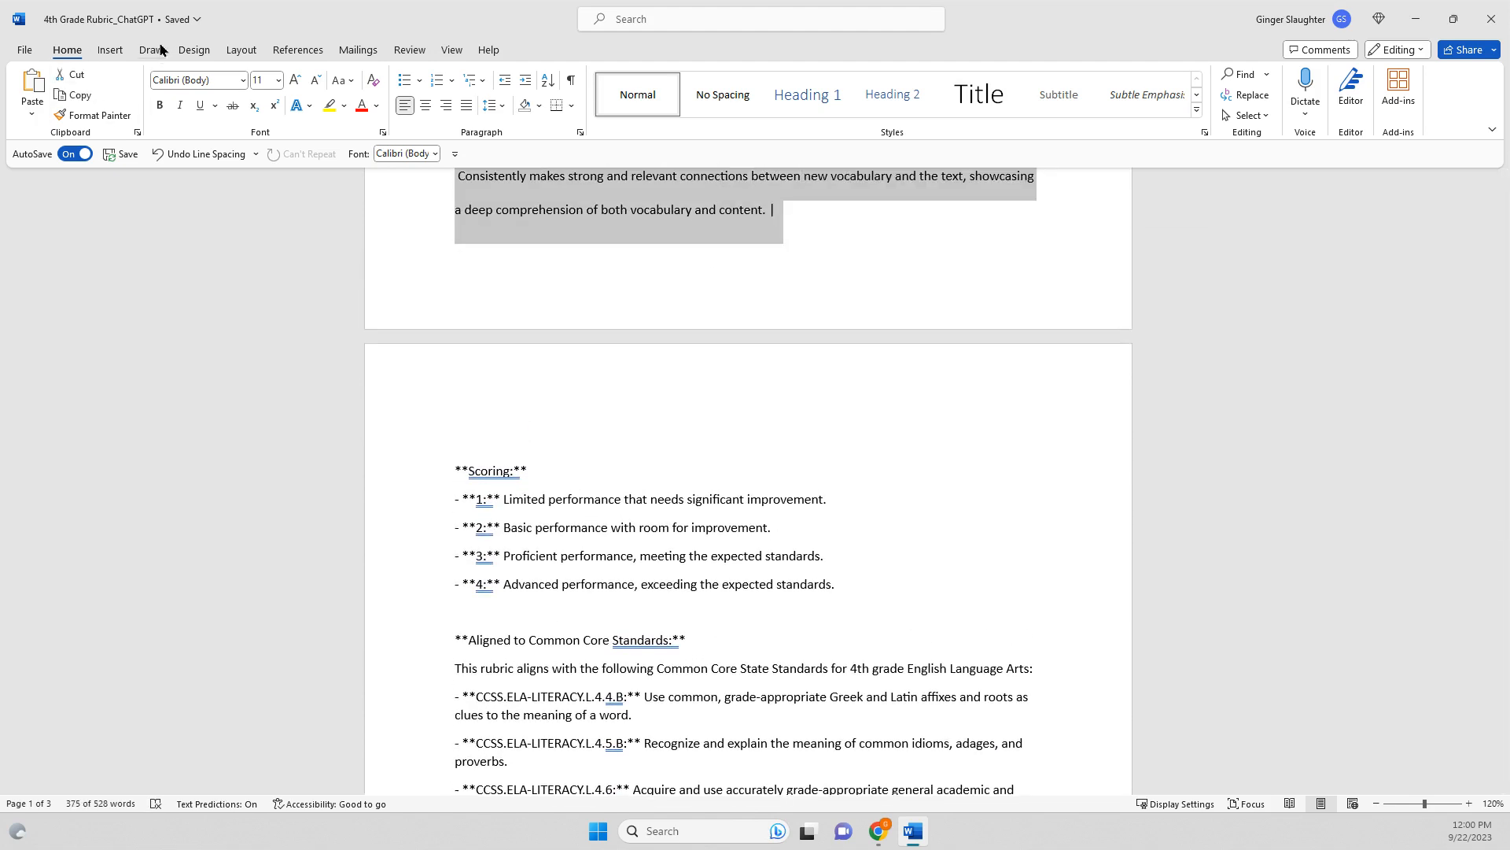
pyautogui.click(110, 49)
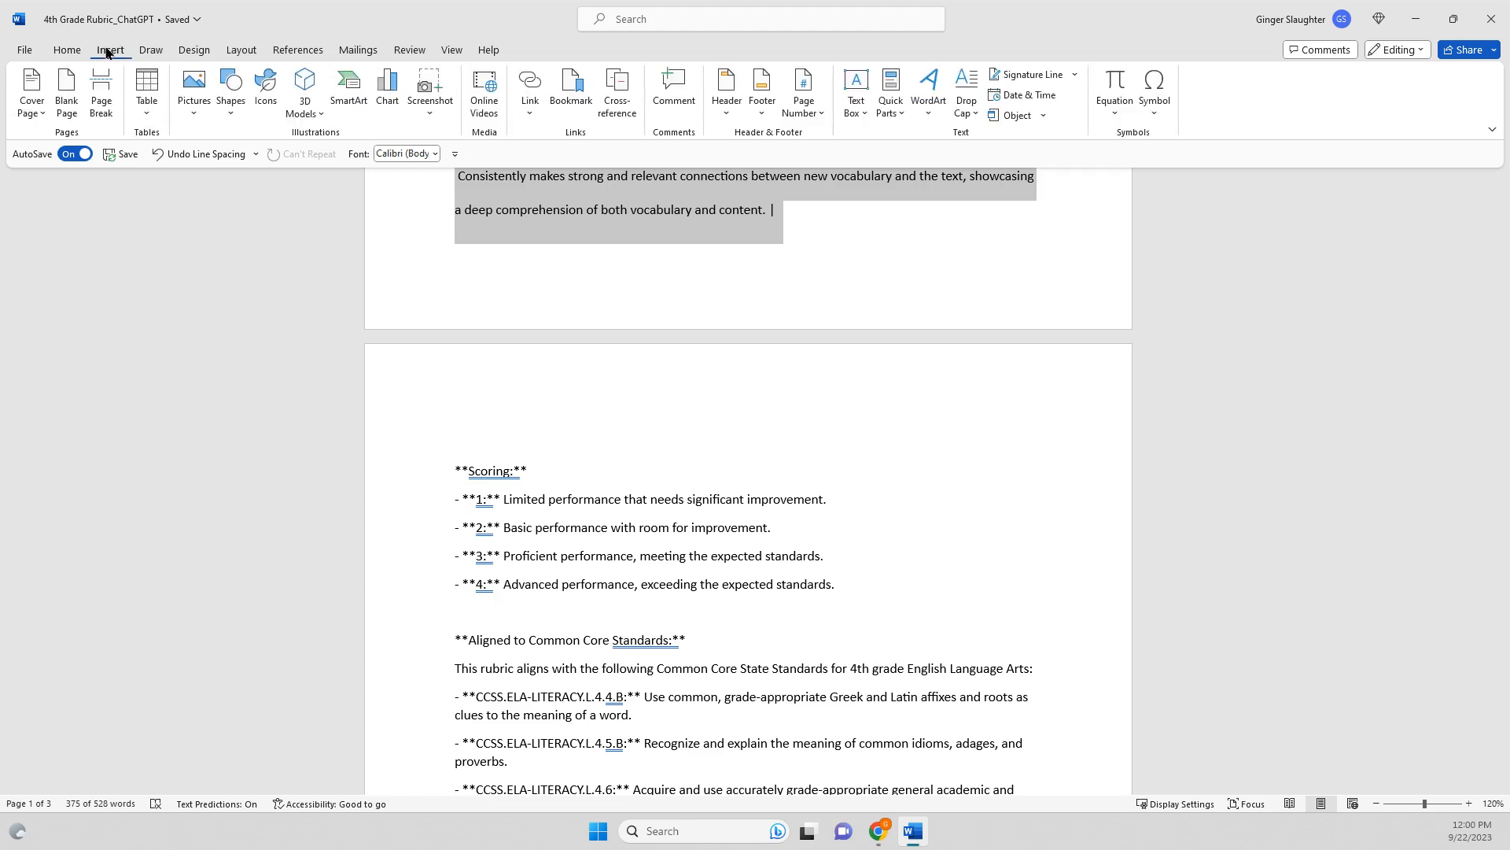
pyautogui.click(148, 114)
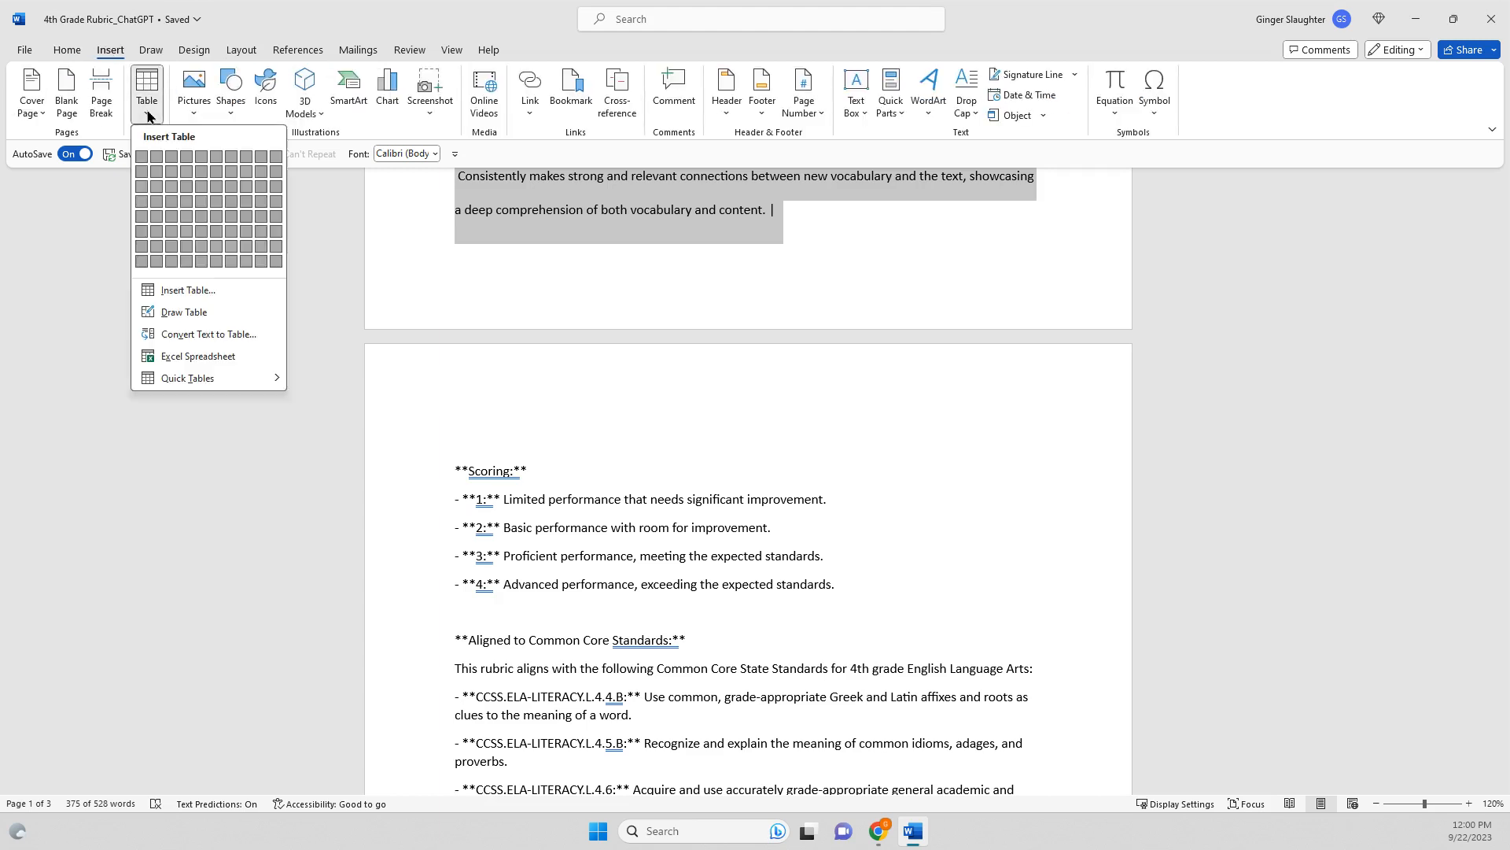
pyautogui.click(229, 336)
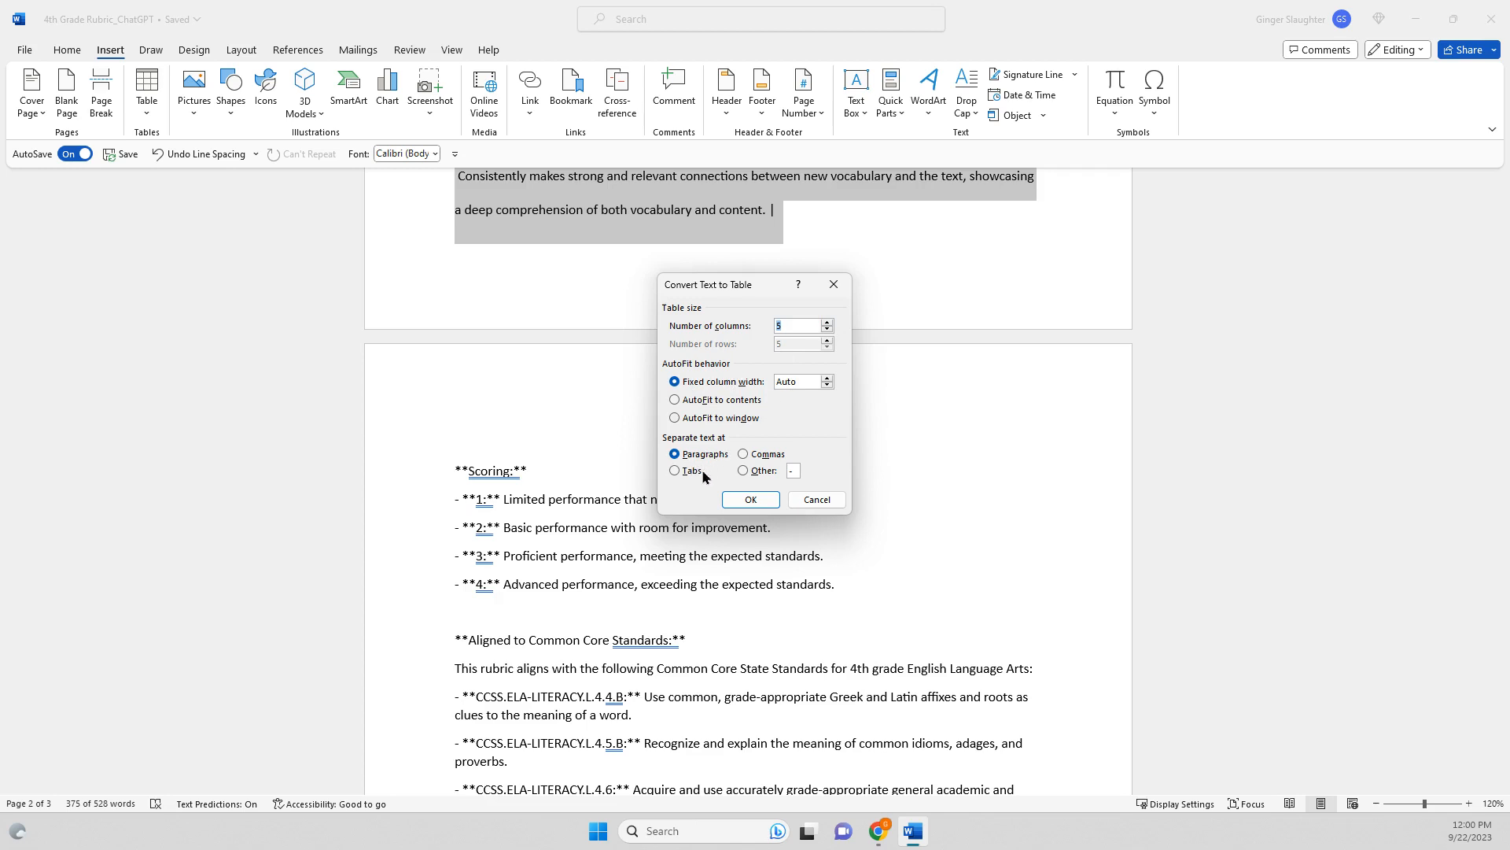
pyautogui.click(751, 505)
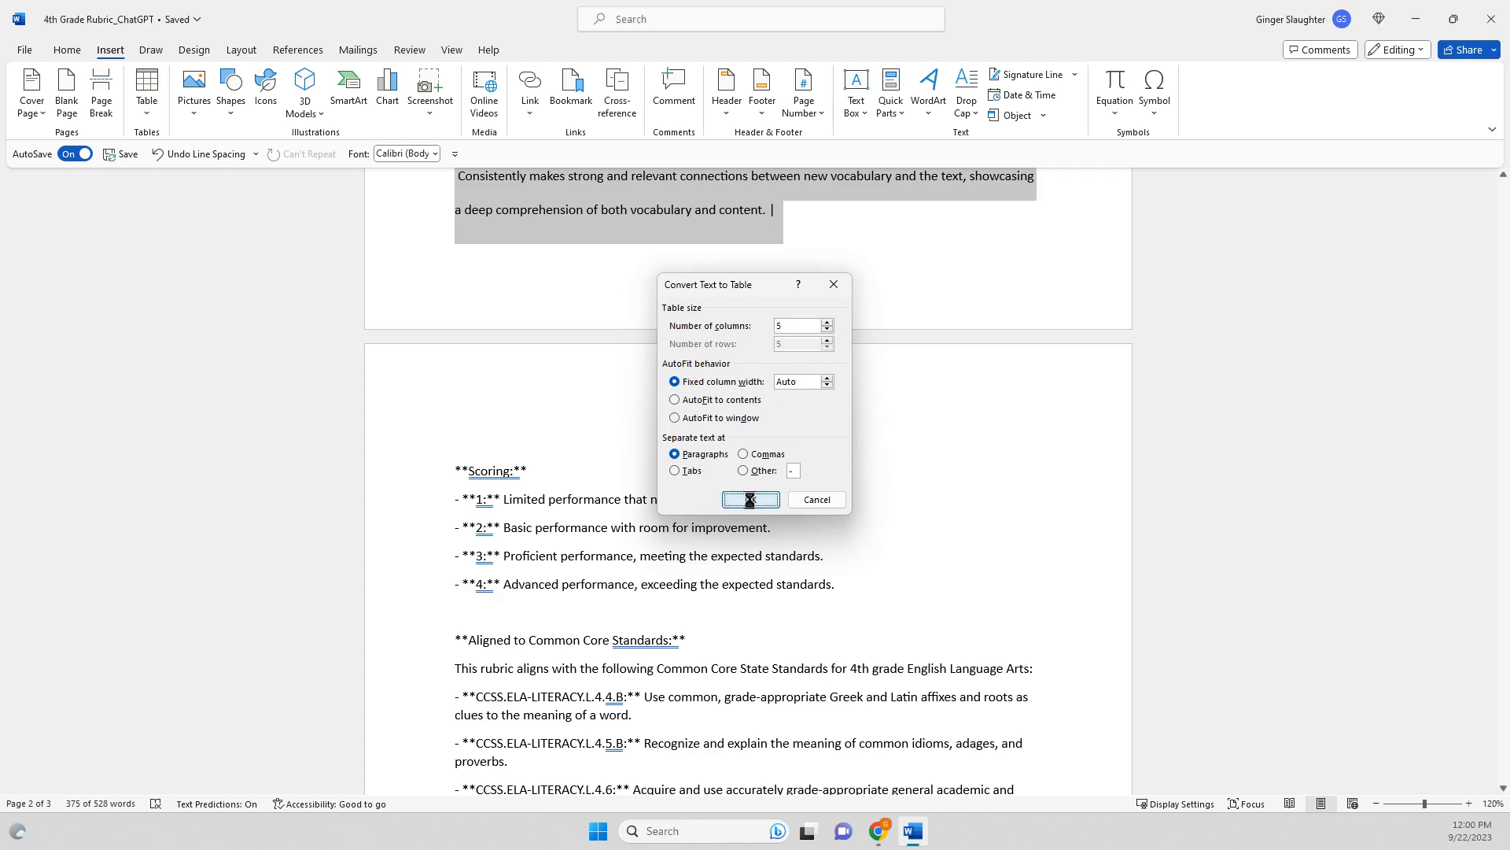
pyautogui.click(1055, 524)
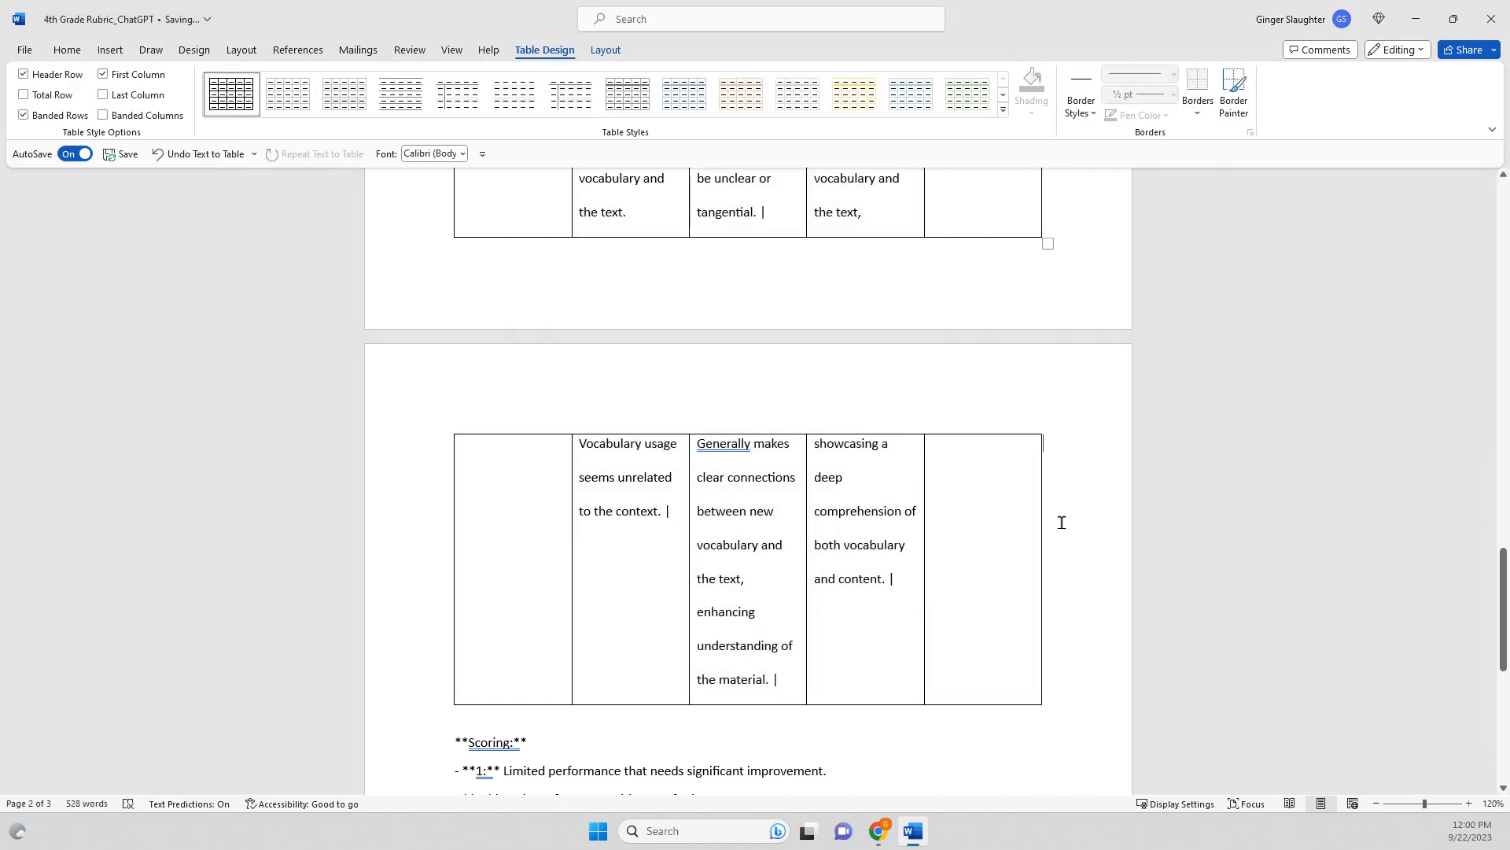
# Step: Remove every "|" character from the document by replacing all occurrences with nothing
pyautogui.scroll(5, 1062, 522)
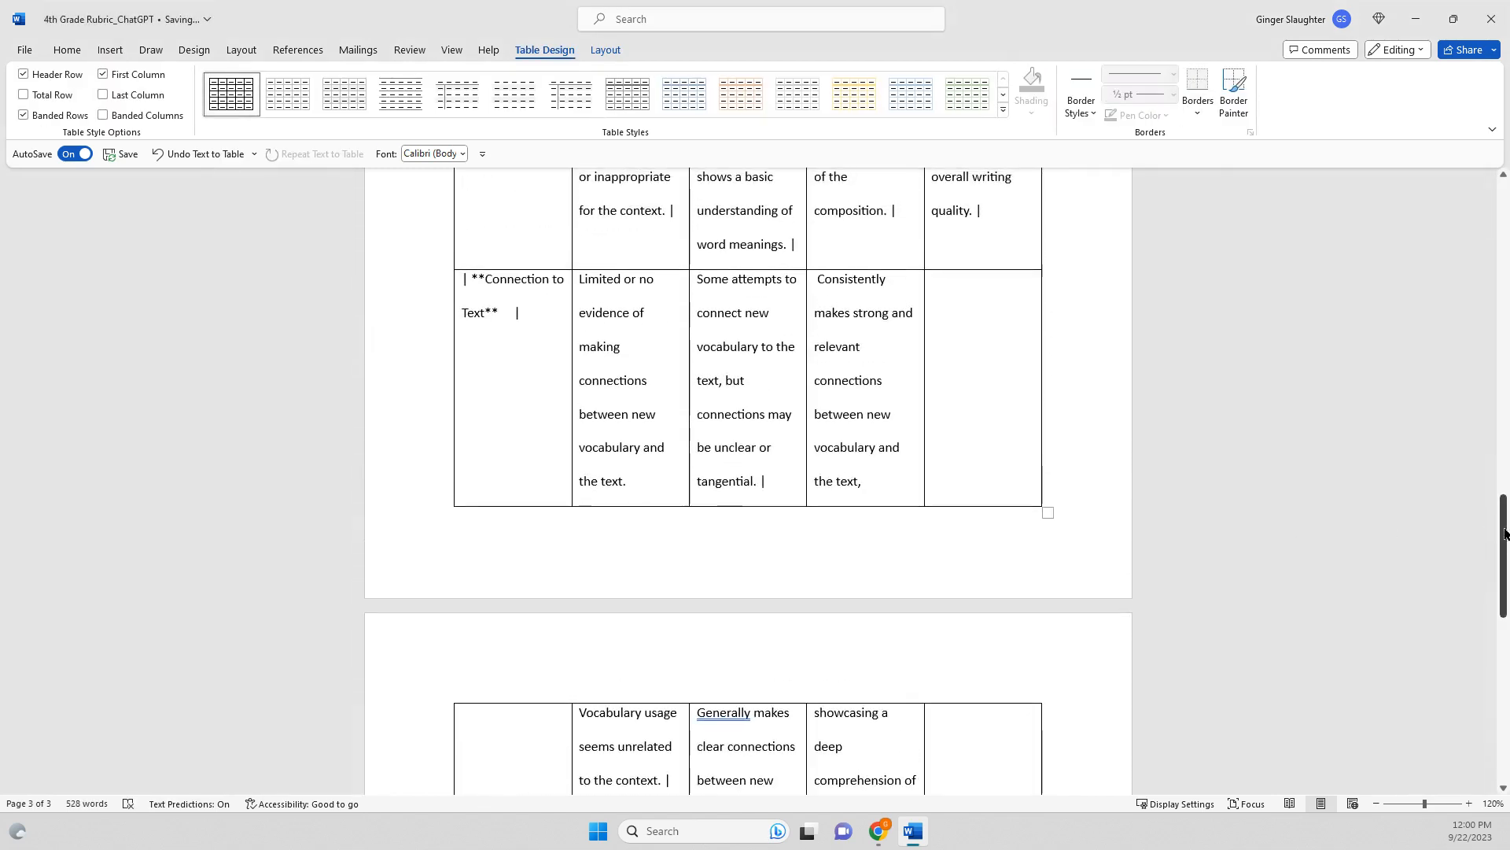
pyautogui.moveTo(1503, 537); pyautogui.dragTo(1453, 206)
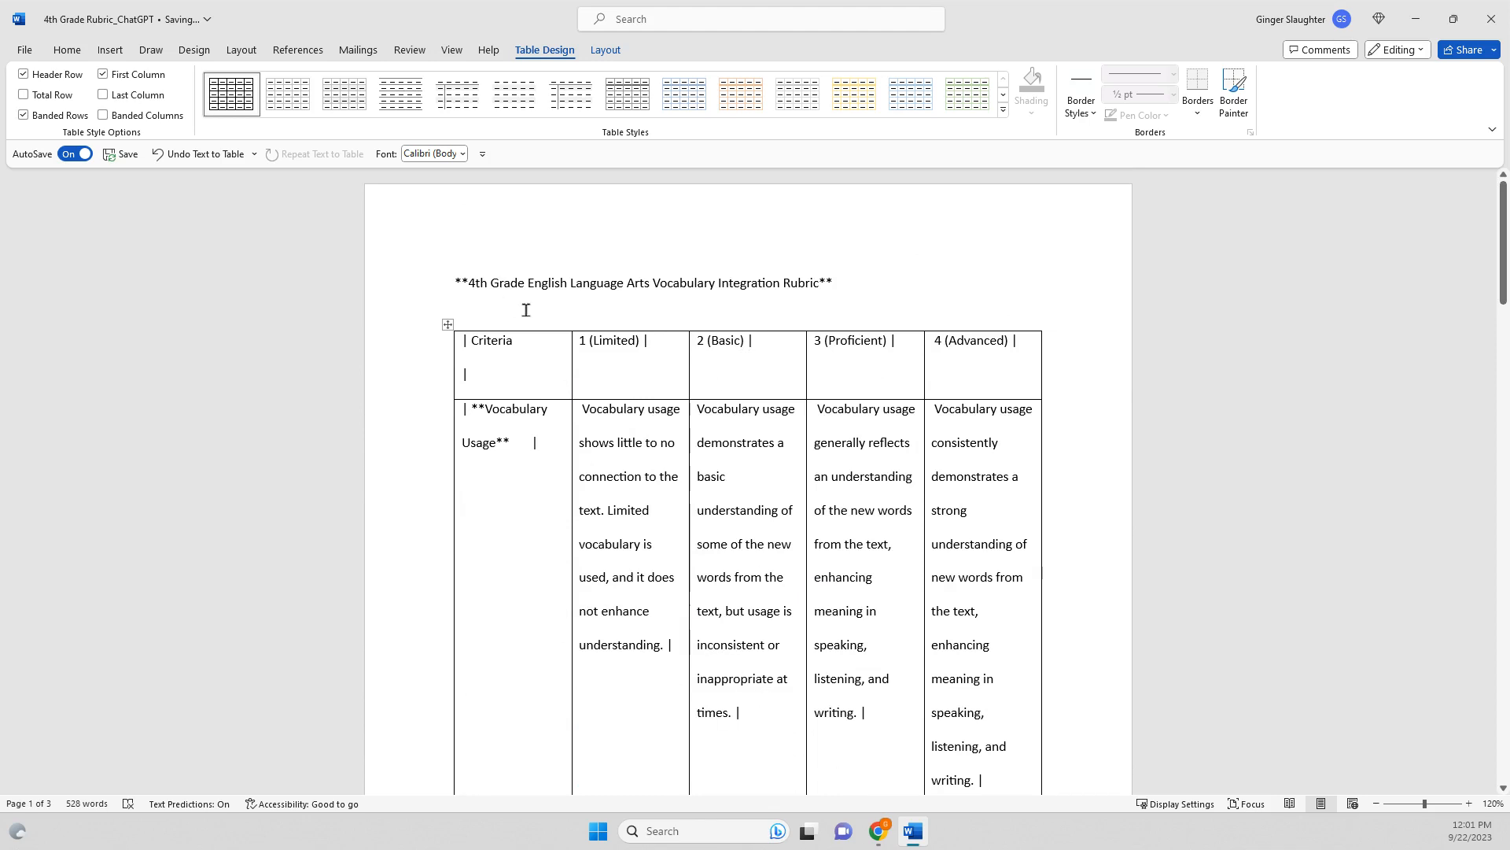
pyautogui.click(472, 375)
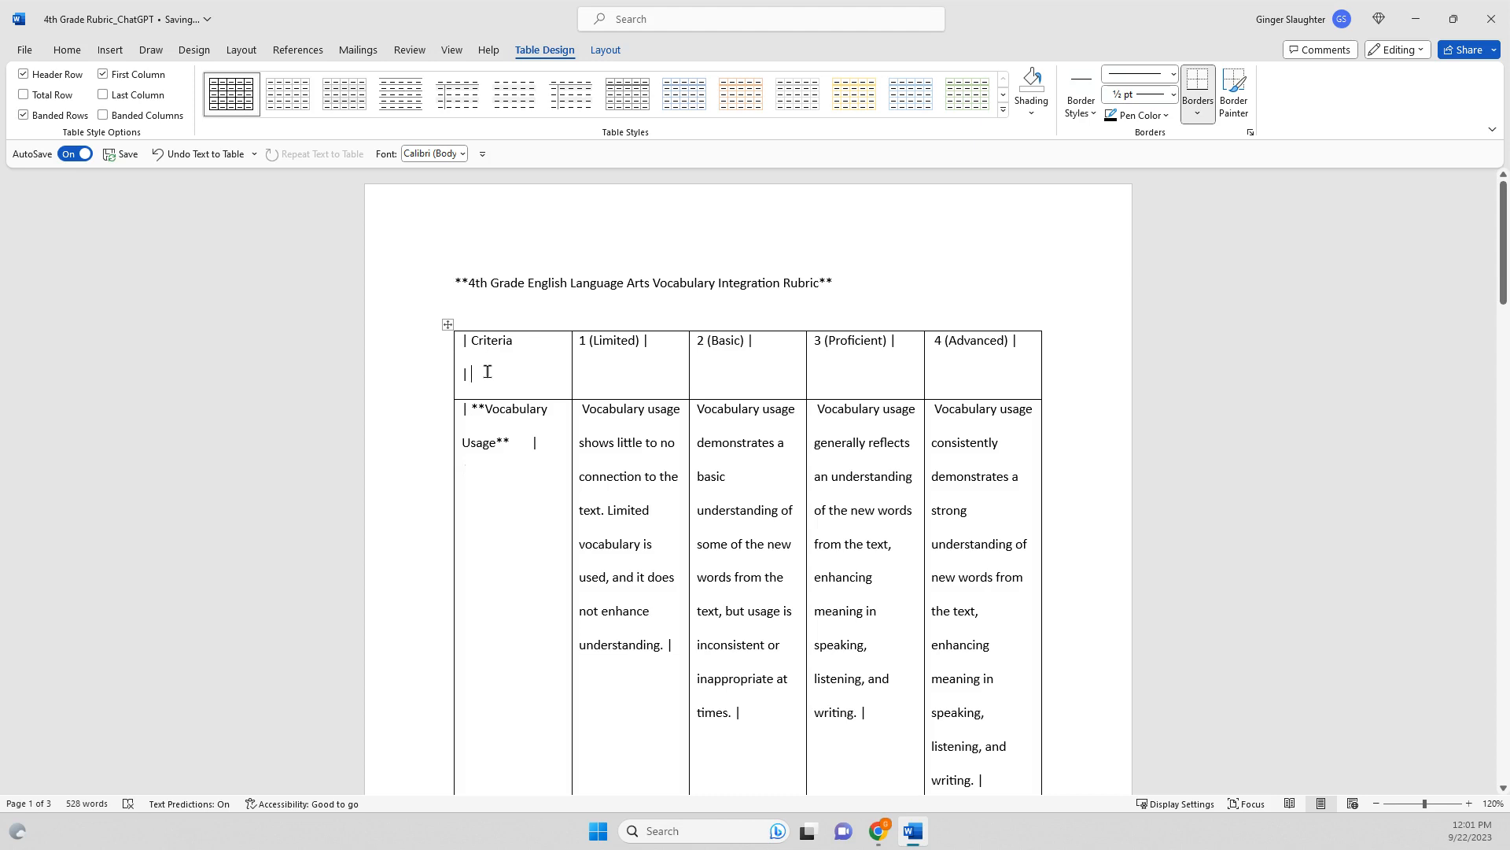
pyautogui.hotkey('ctrl', 'h')
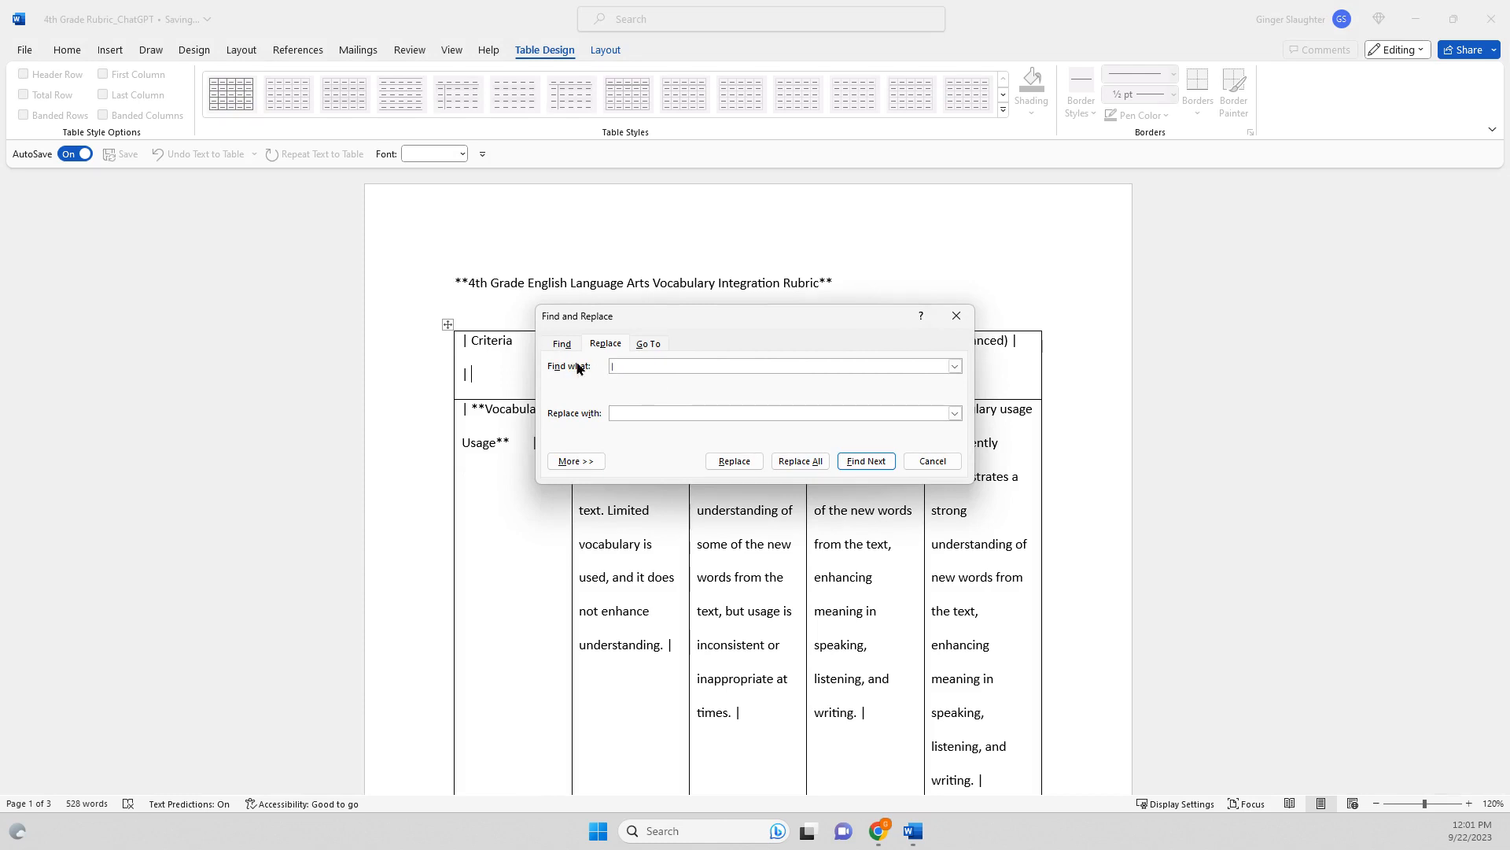
pyautogui.click(636, 364)
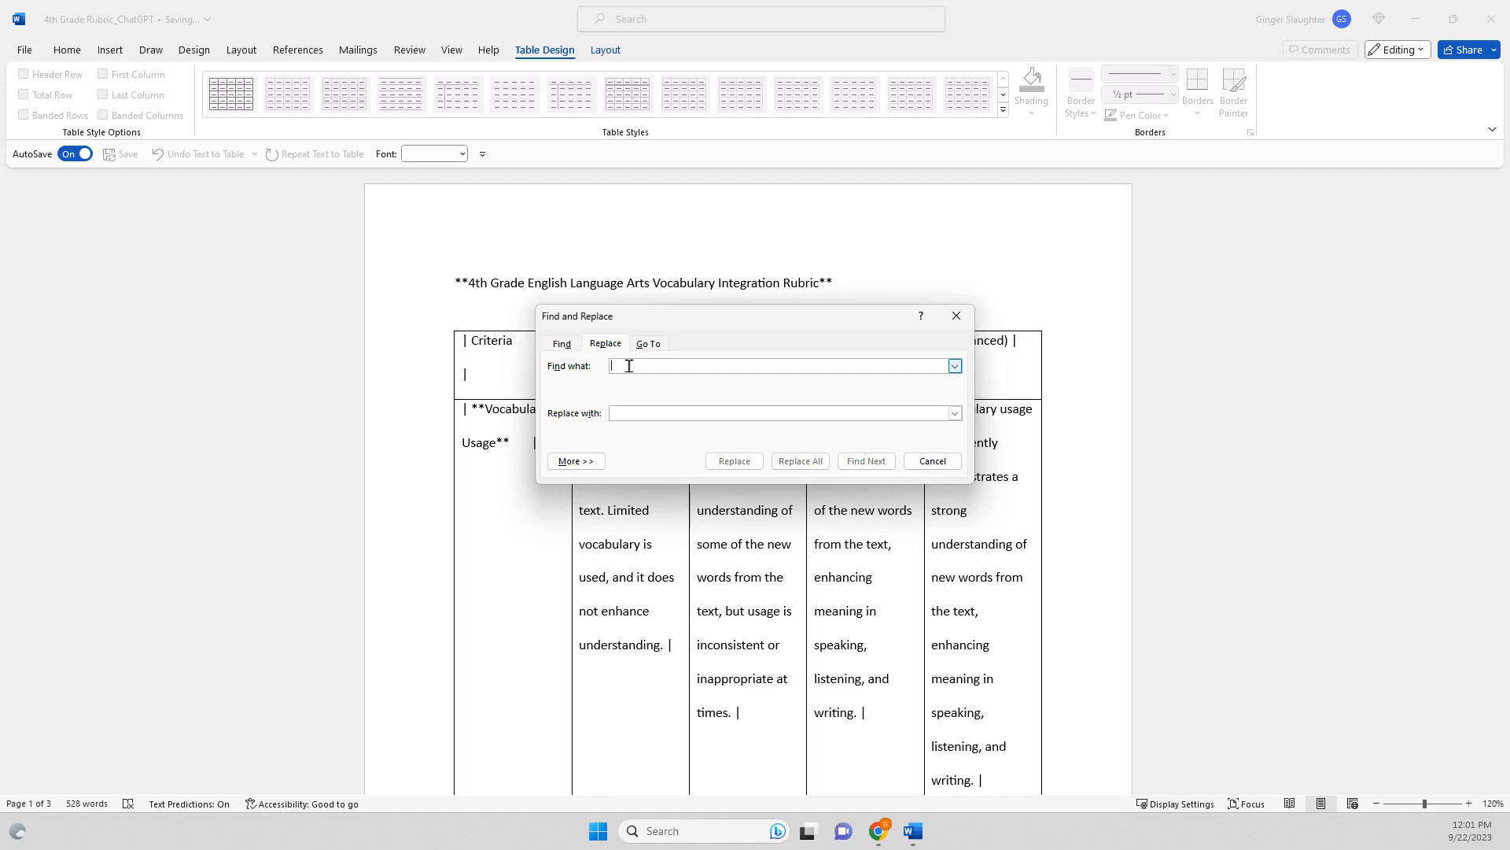
pyautogui.write('|')
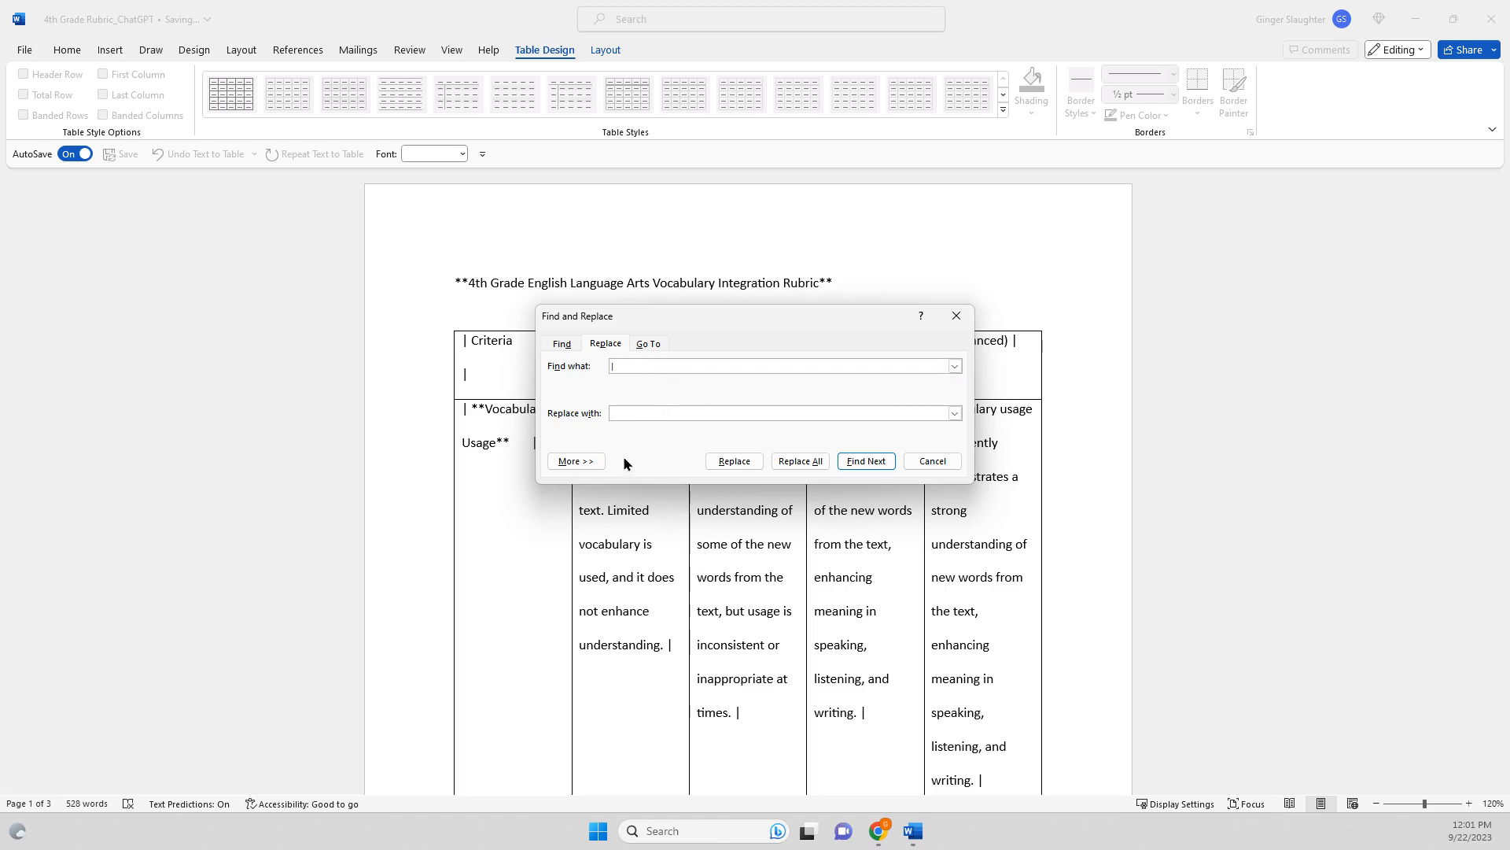
pyautogui.click(800, 461)
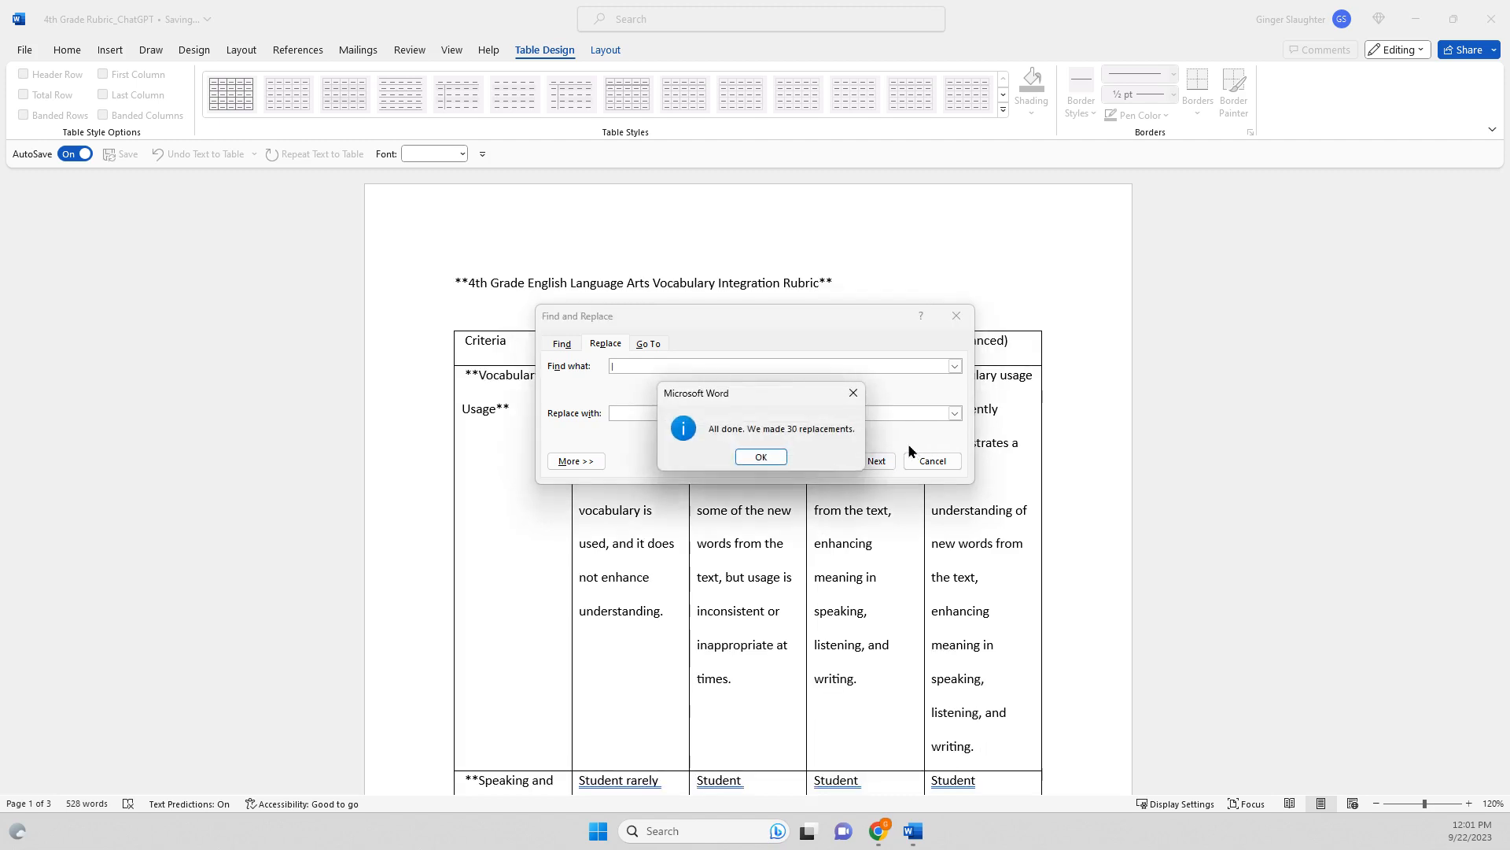
pyautogui.click(761, 457)
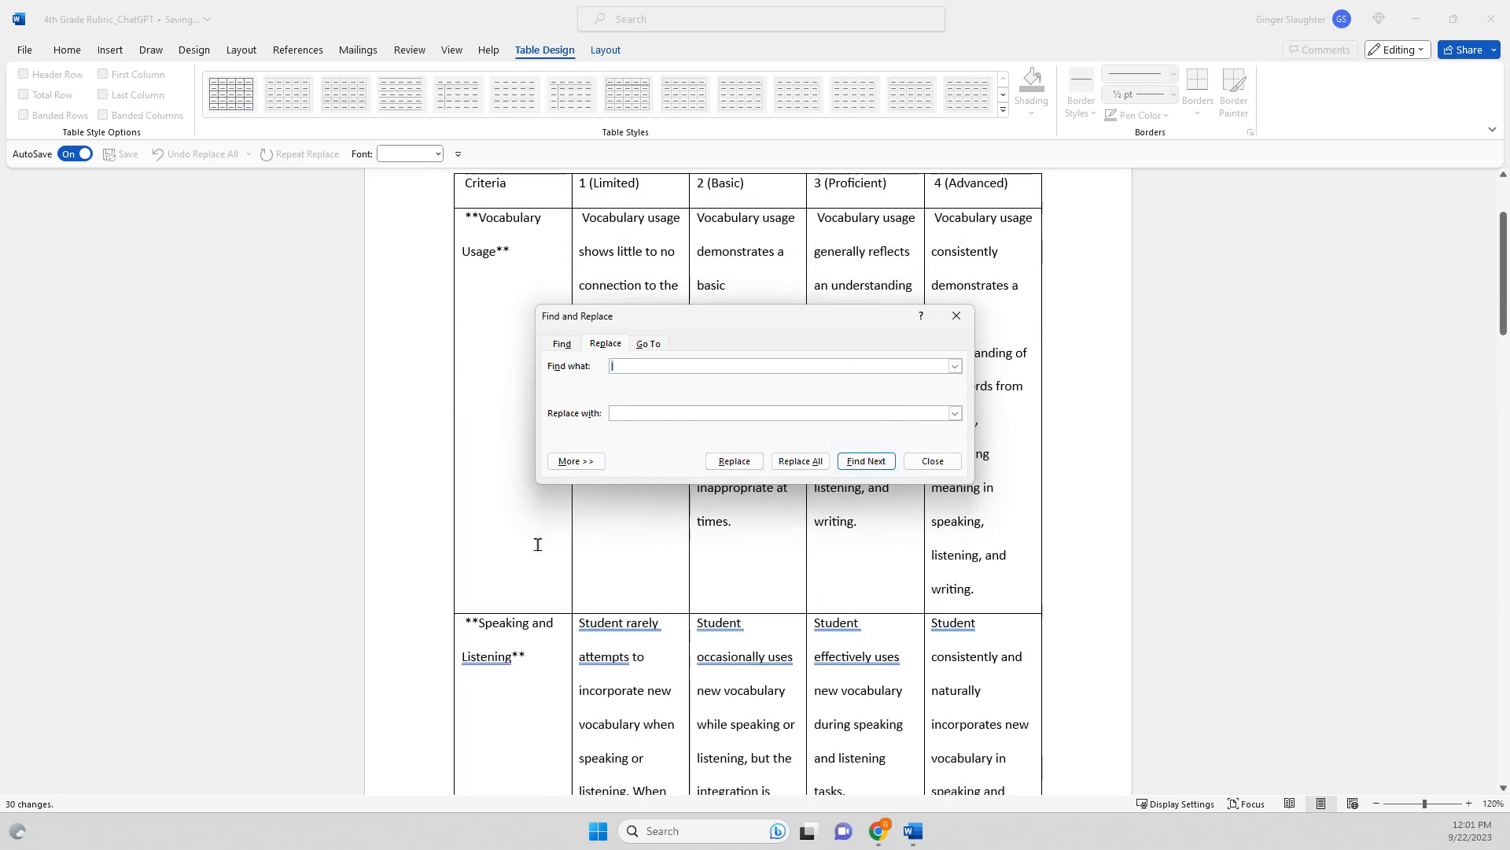
pyautogui.click(938, 462)
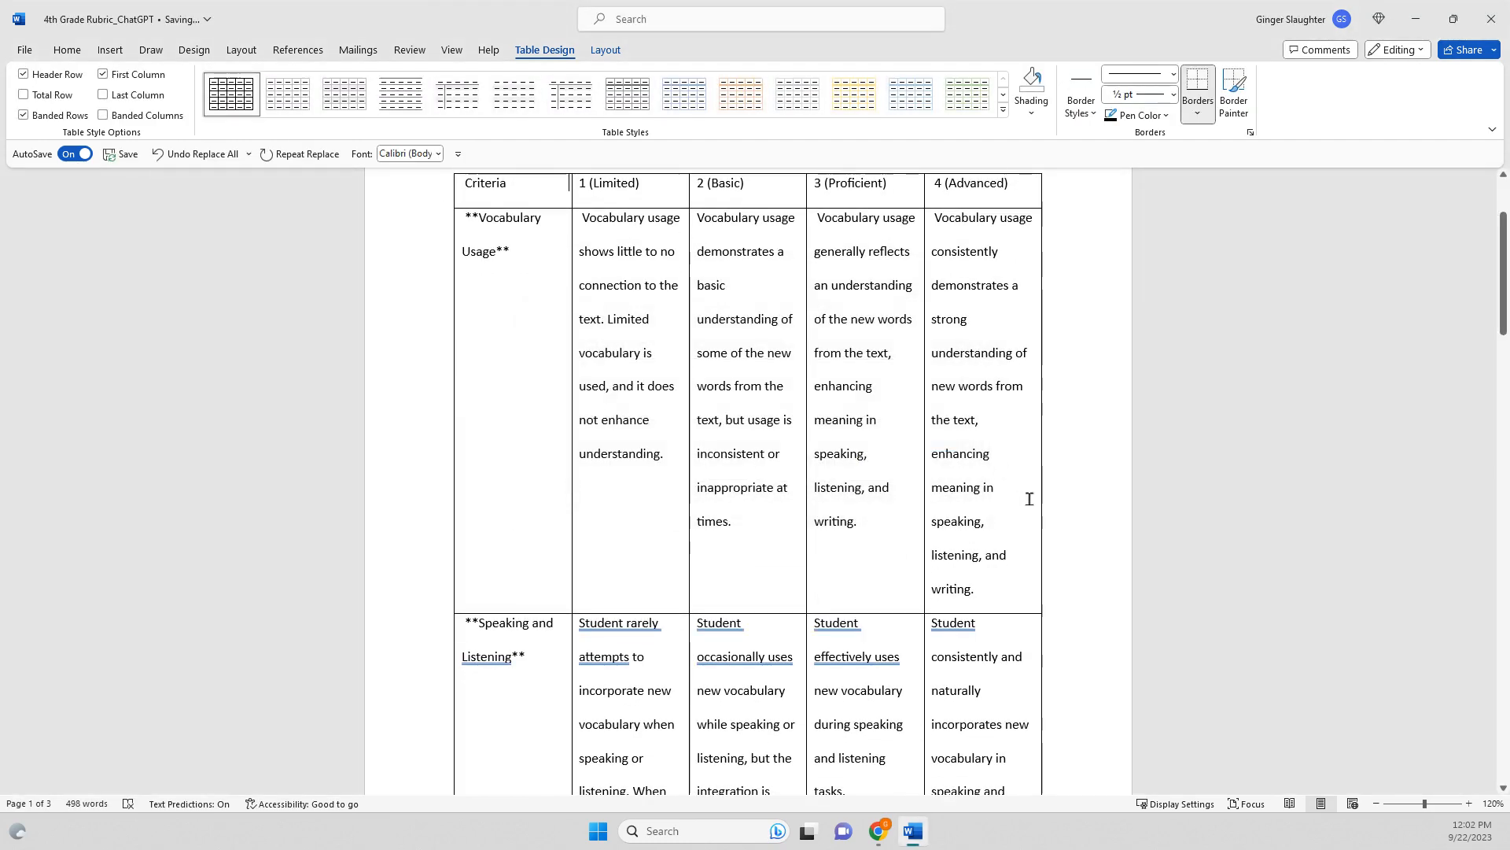
# Step: Remove every "**" marker from the document by replacing all occurrences with nothing
pyautogui.scroll(3, 998, 565)
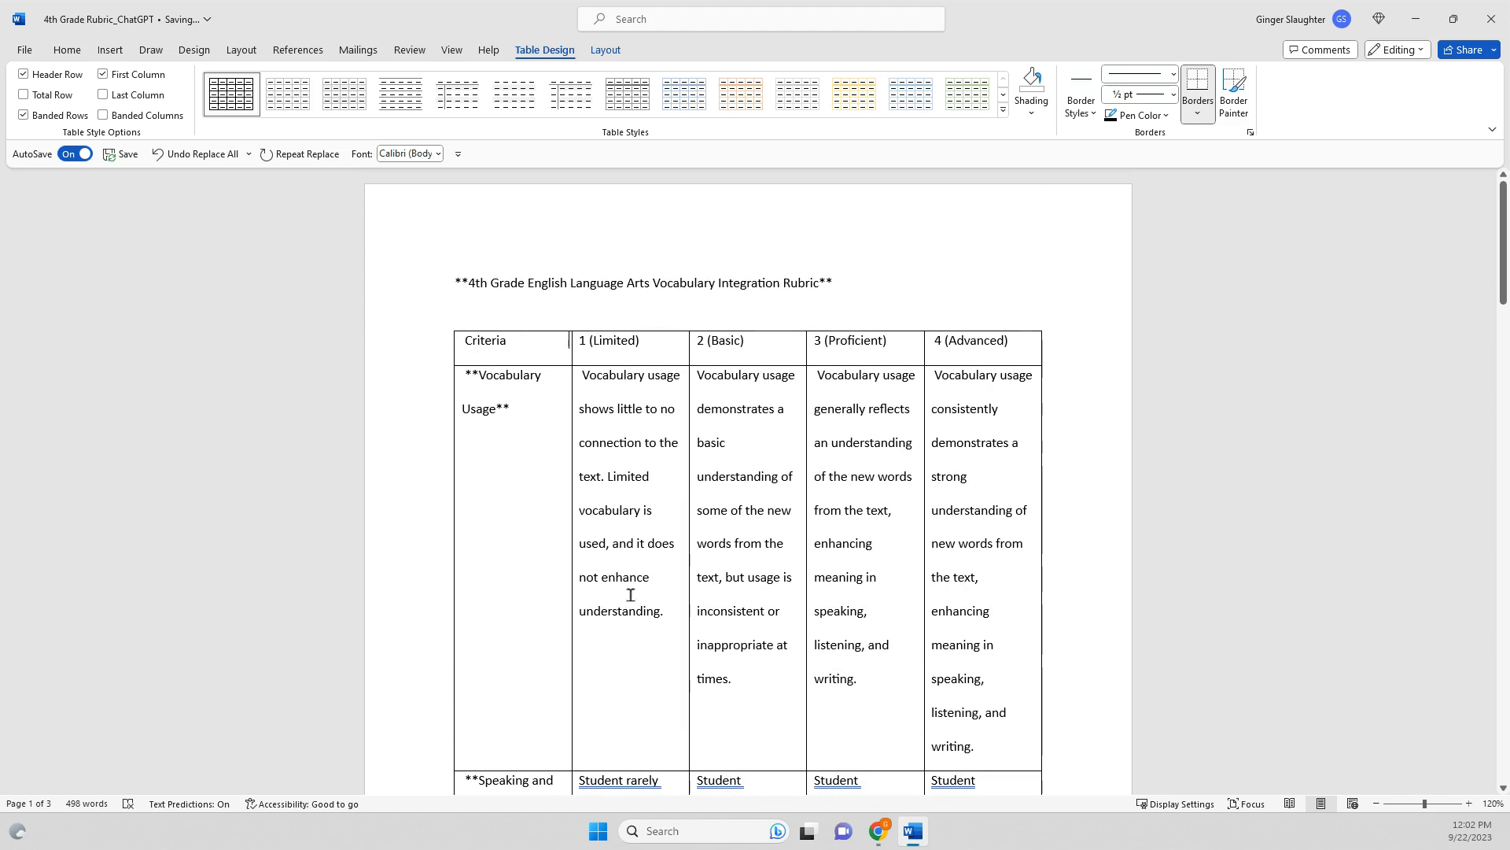
pyautogui.scroll(-3, 603, 546)
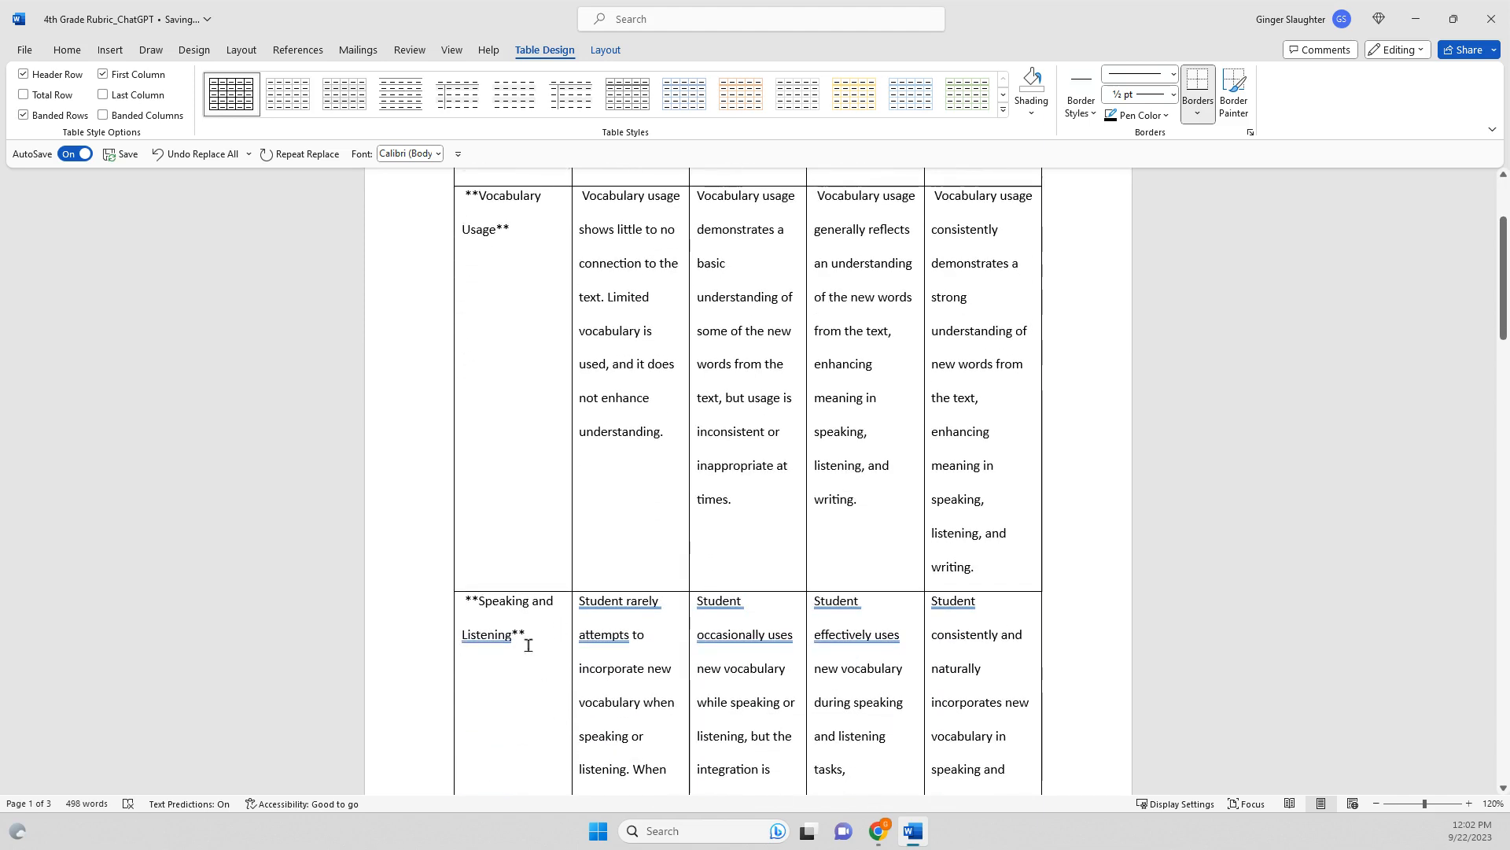
pyautogui.scroll(-3, 568, 449)
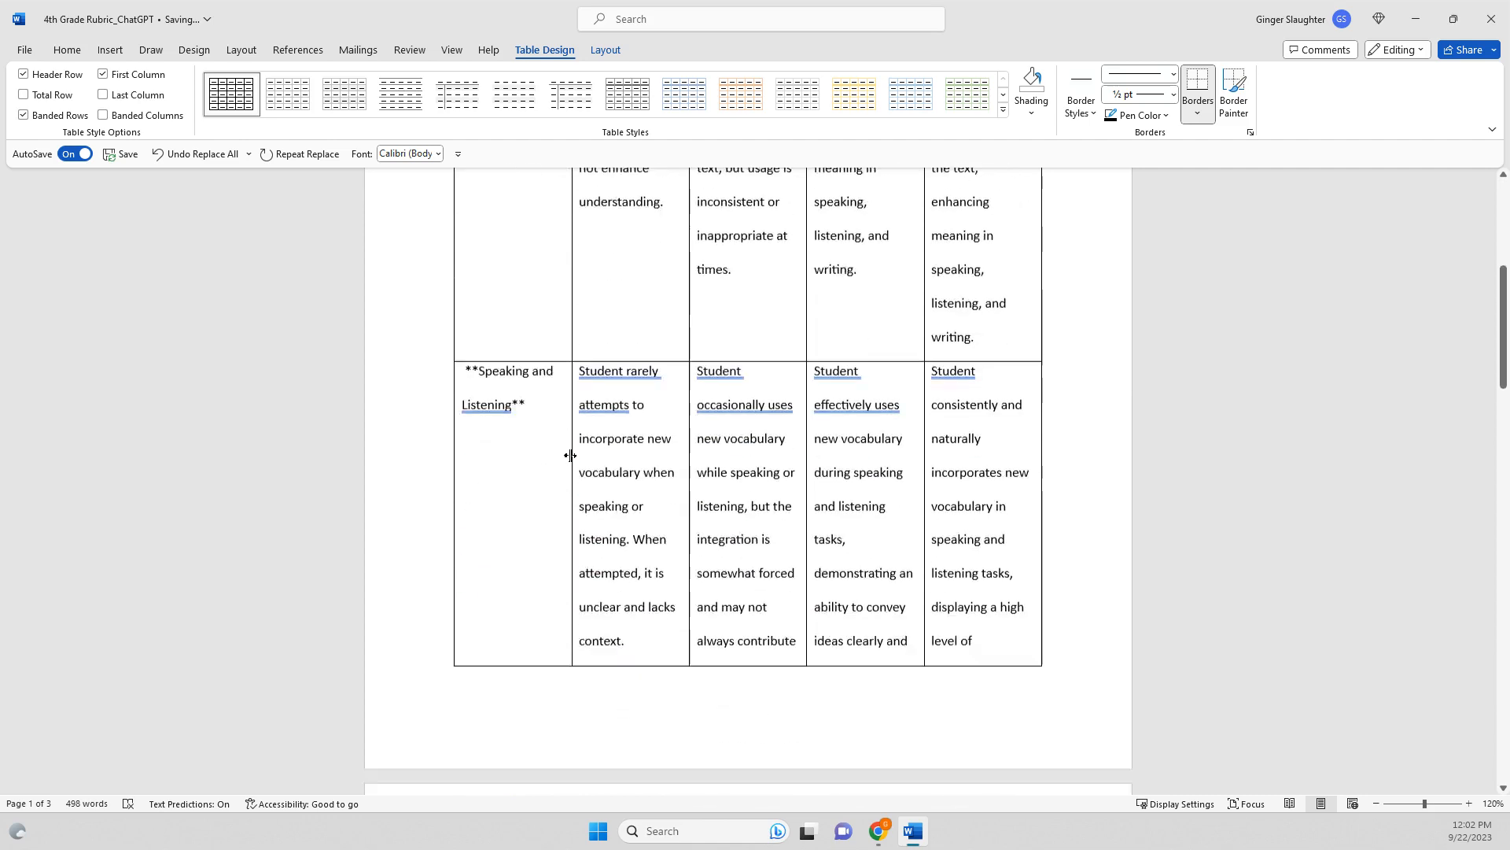
pyautogui.scroll(6, 571, 455)
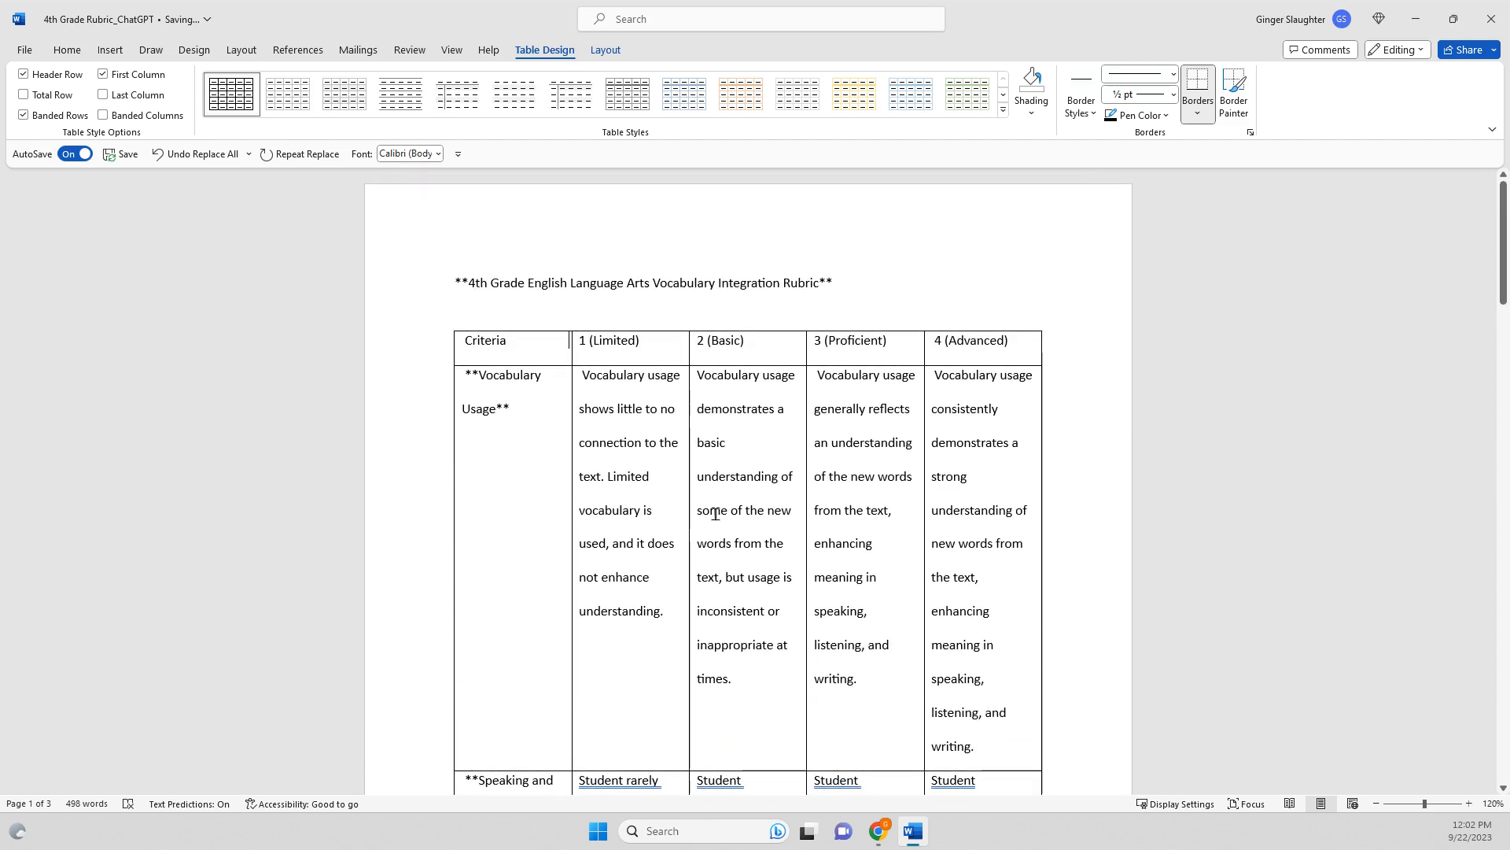
pyautogui.hotkey('ctrl', 'h')
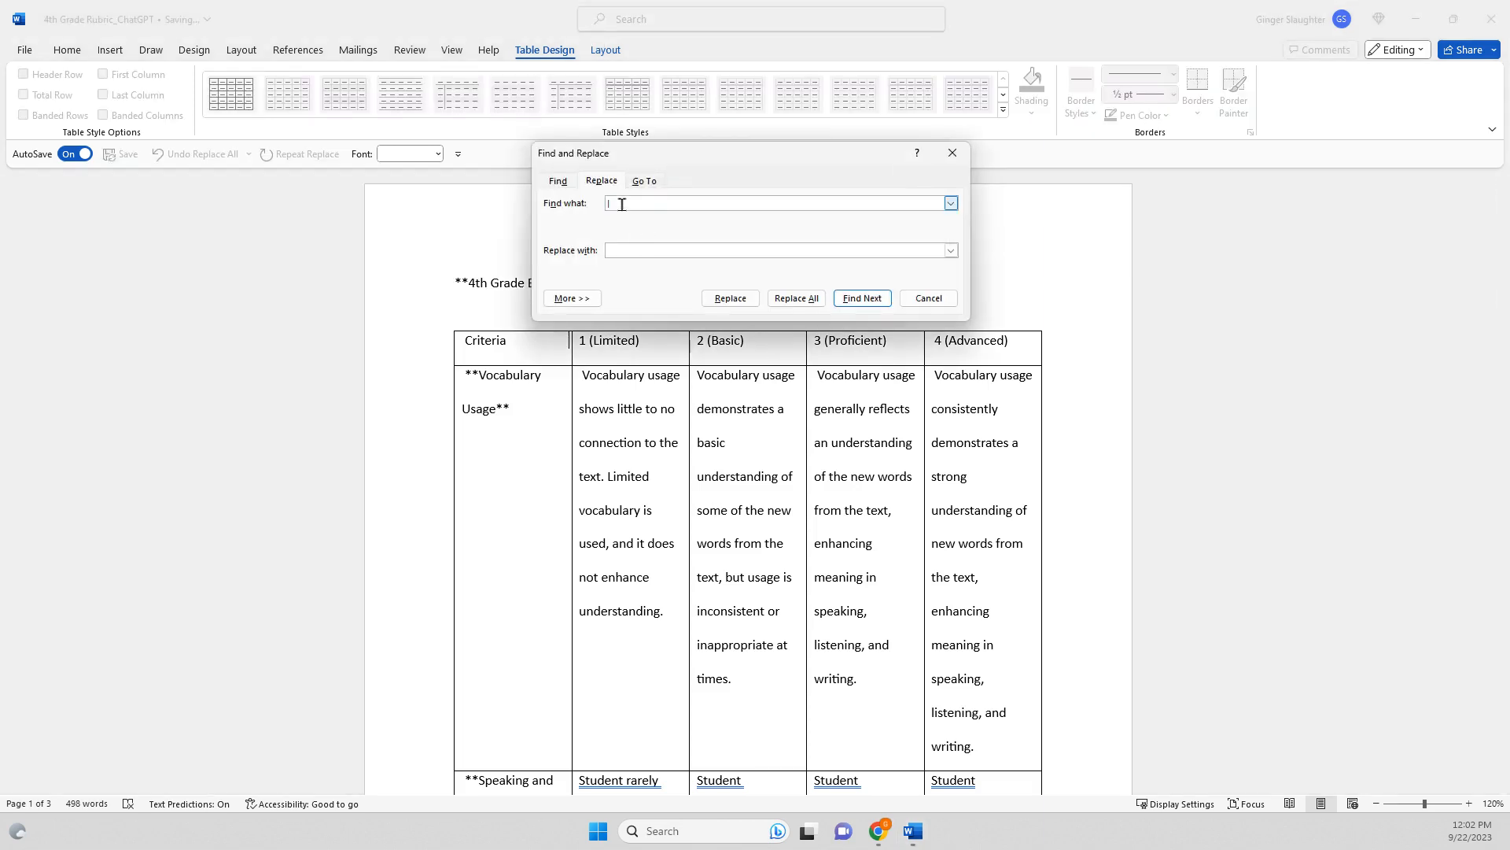
pyautogui.press('BackSpace')
pyautogui.write('**')
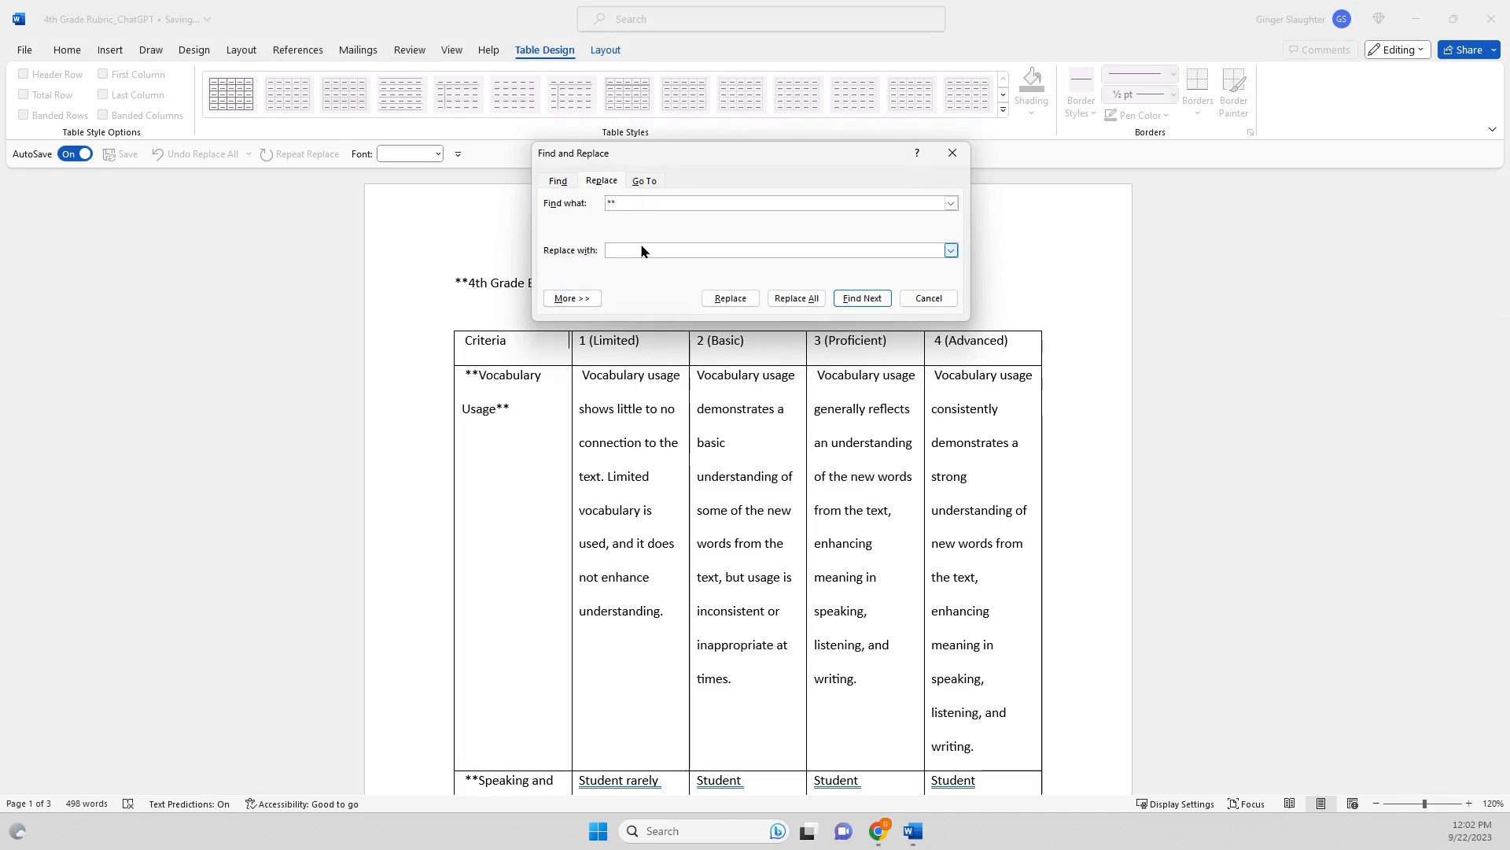
pyautogui.click(800, 300)
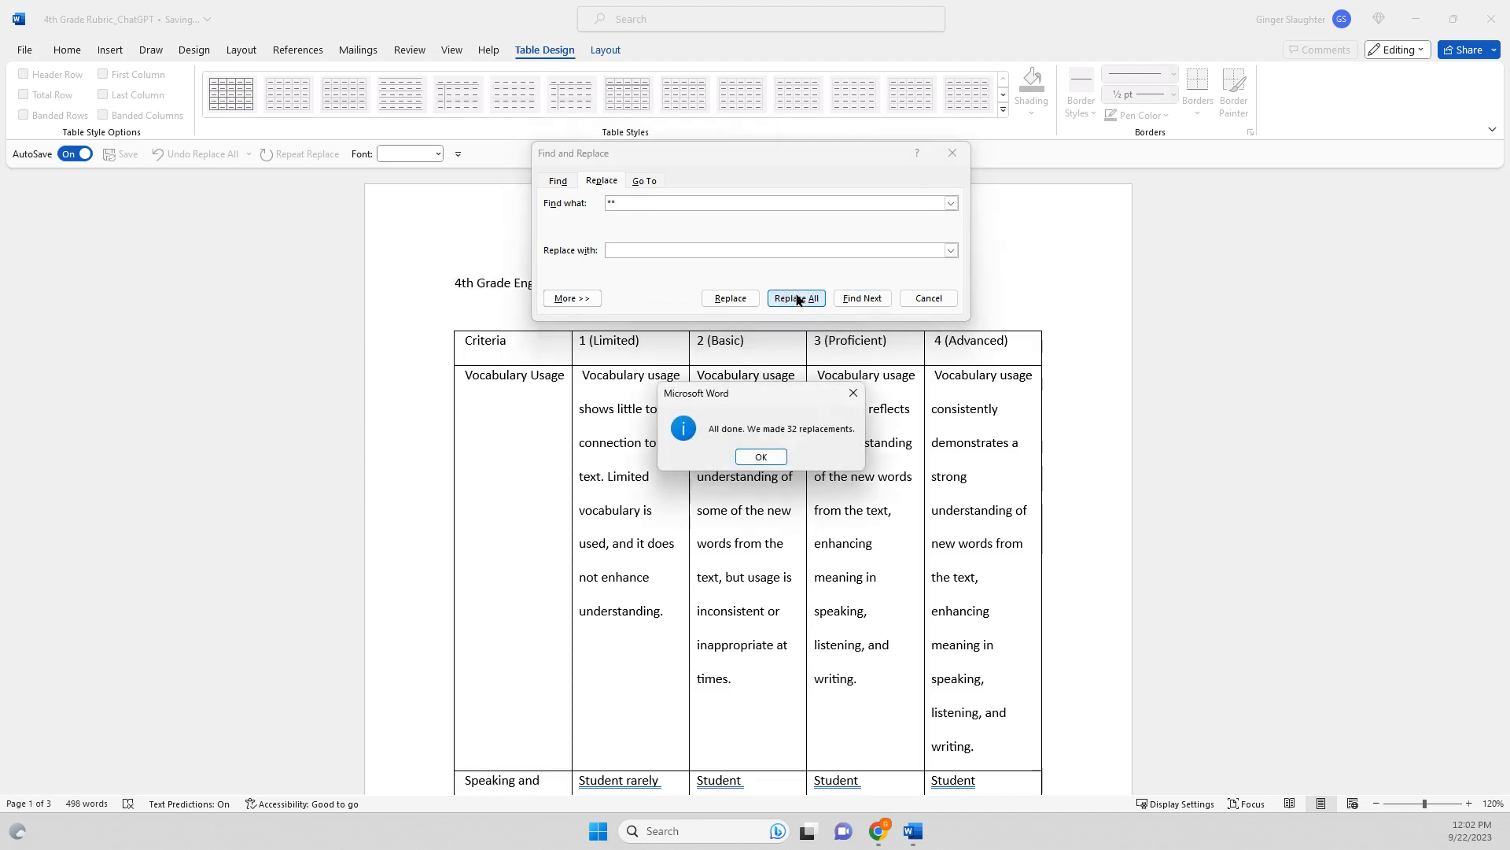
pyautogui.click(753, 456)
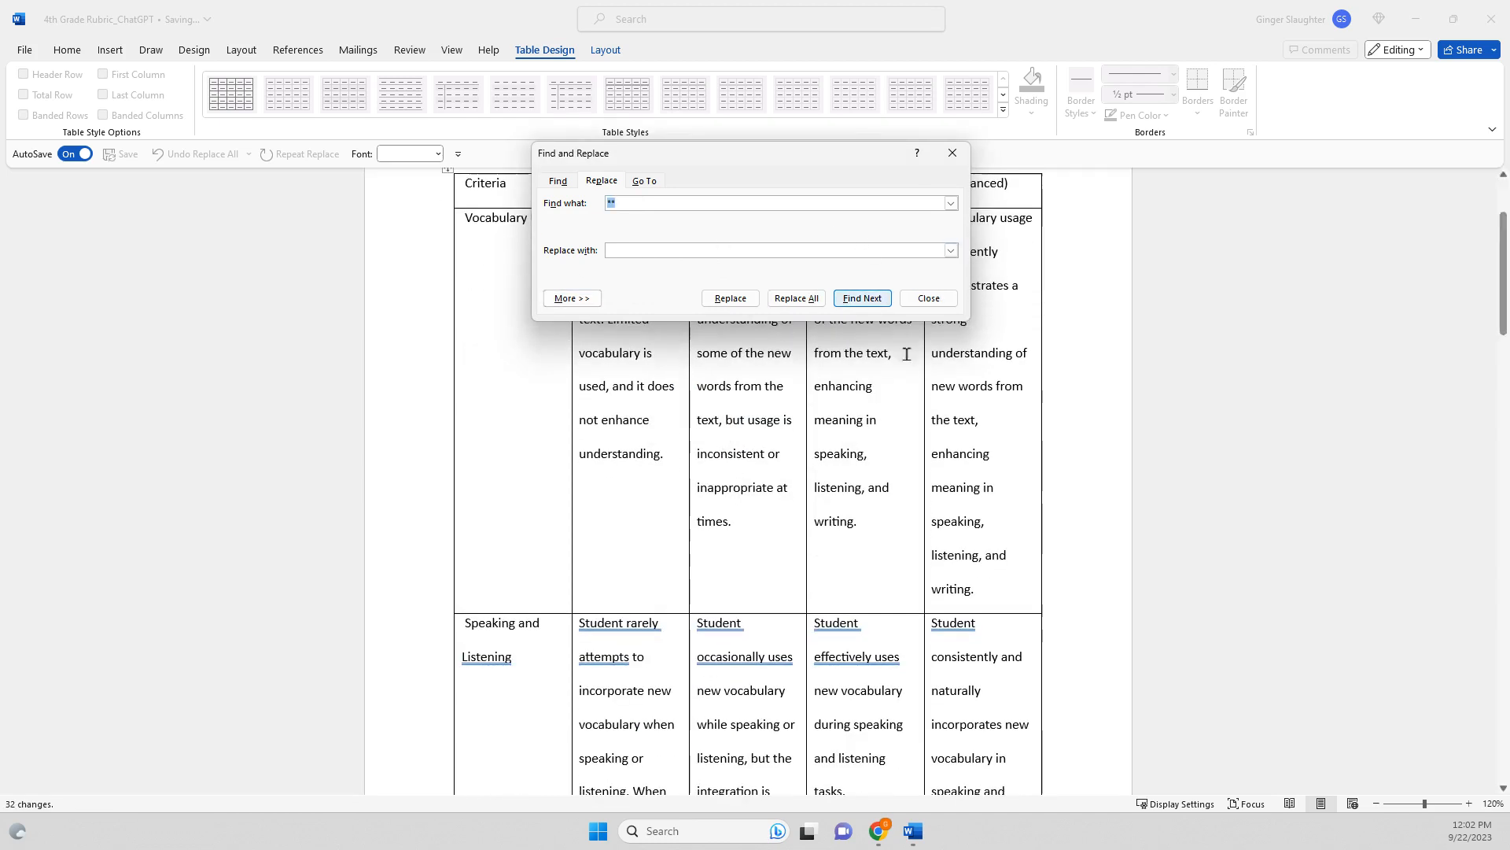
pyautogui.click(929, 298)
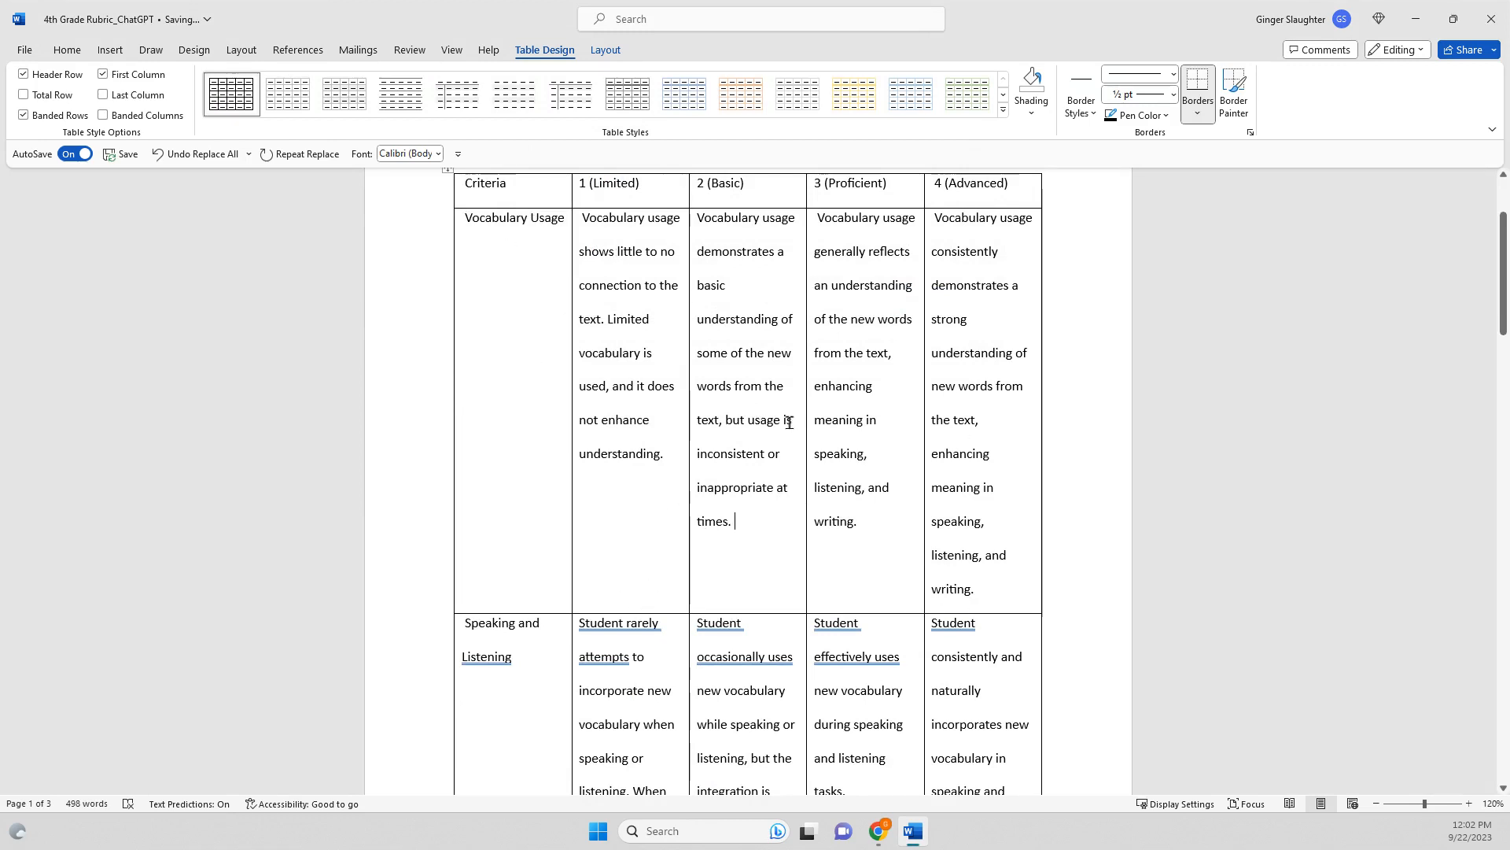
# Step: Set the line spacing to 1.15 for the rows below the table header in the Criteria through 3 (Proficient) columns
pyautogui.scroll(-5, 790, 422)
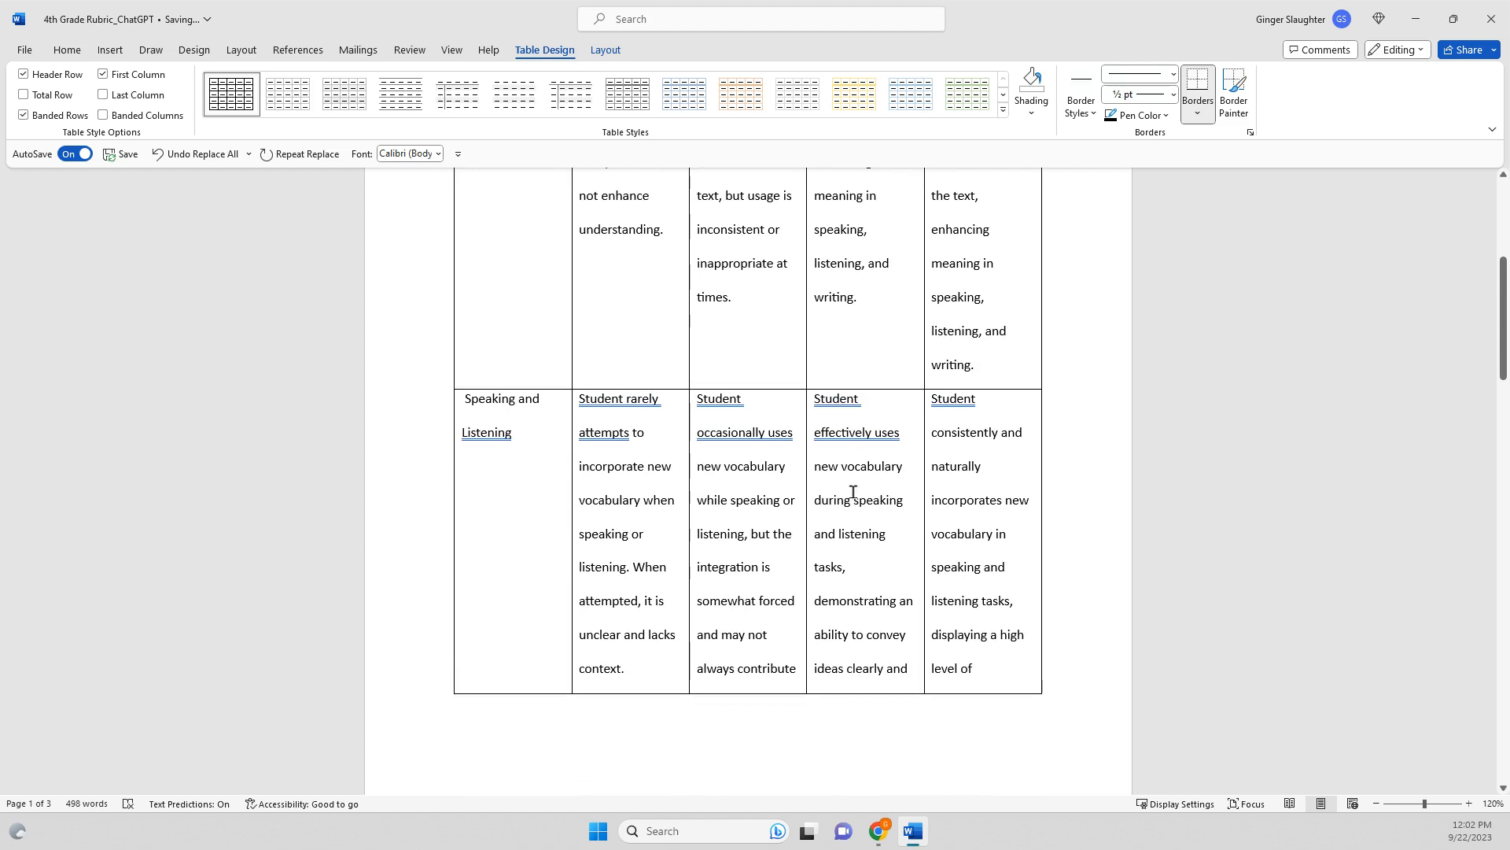
pyautogui.scroll(7, 852, 491)
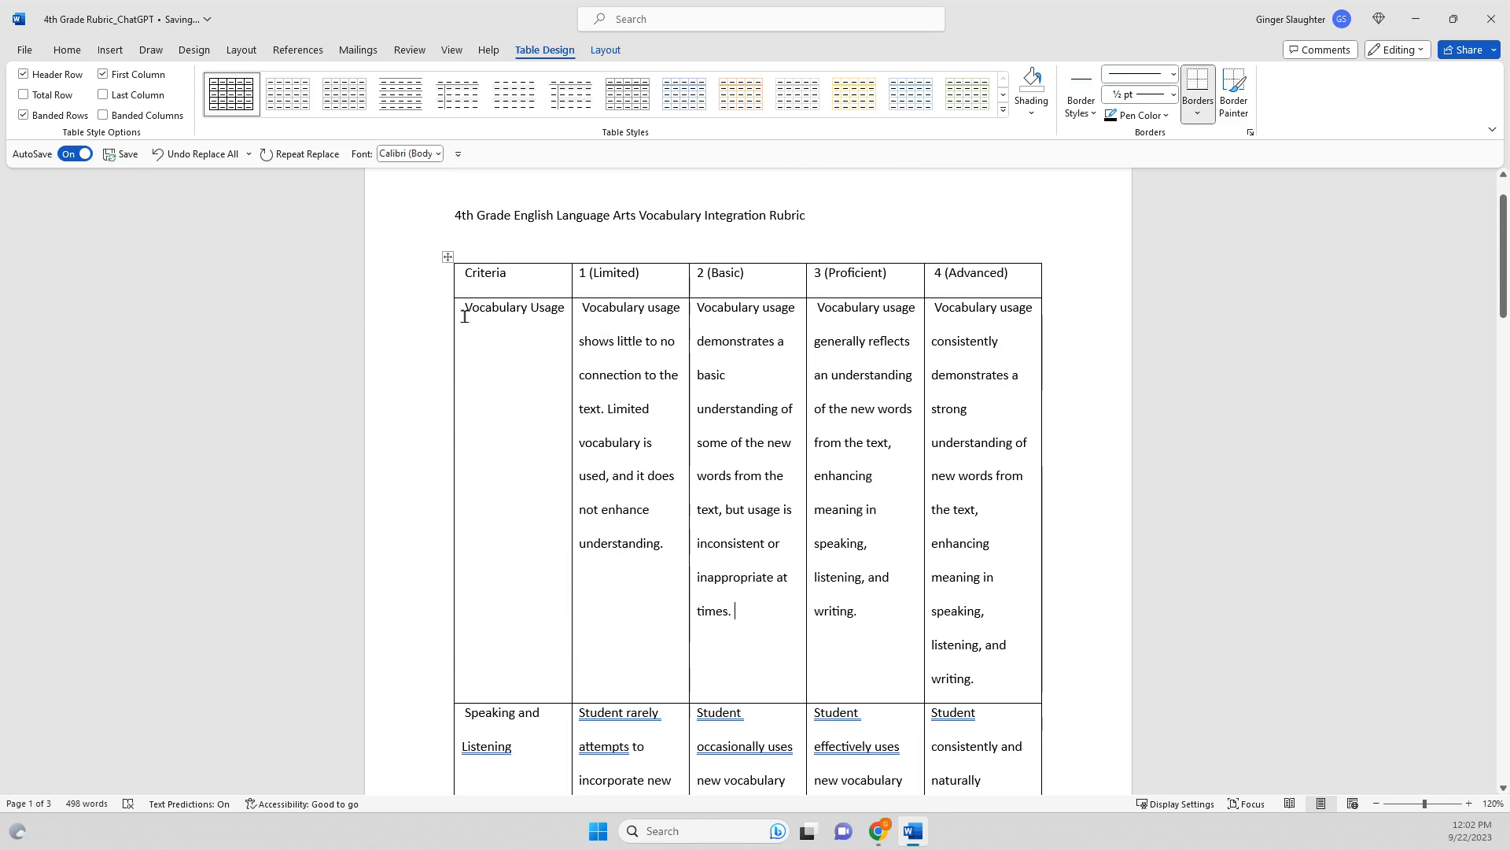
pyautogui.moveTo(470, 315)
pyautogui.mouseDown()
pyautogui.moveTo(870, 412)
pyautogui.moveTo(980, 512)
pyautogui.moveTo(965, 618)
pyautogui.moveTo(945, 626)
pyautogui.moveTo(954, 810)
pyautogui.moveTo(1037, 802)
pyautogui.moveTo(913, 206)
pyautogui.moveTo(888, 295)
pyautogui.mouseUp()
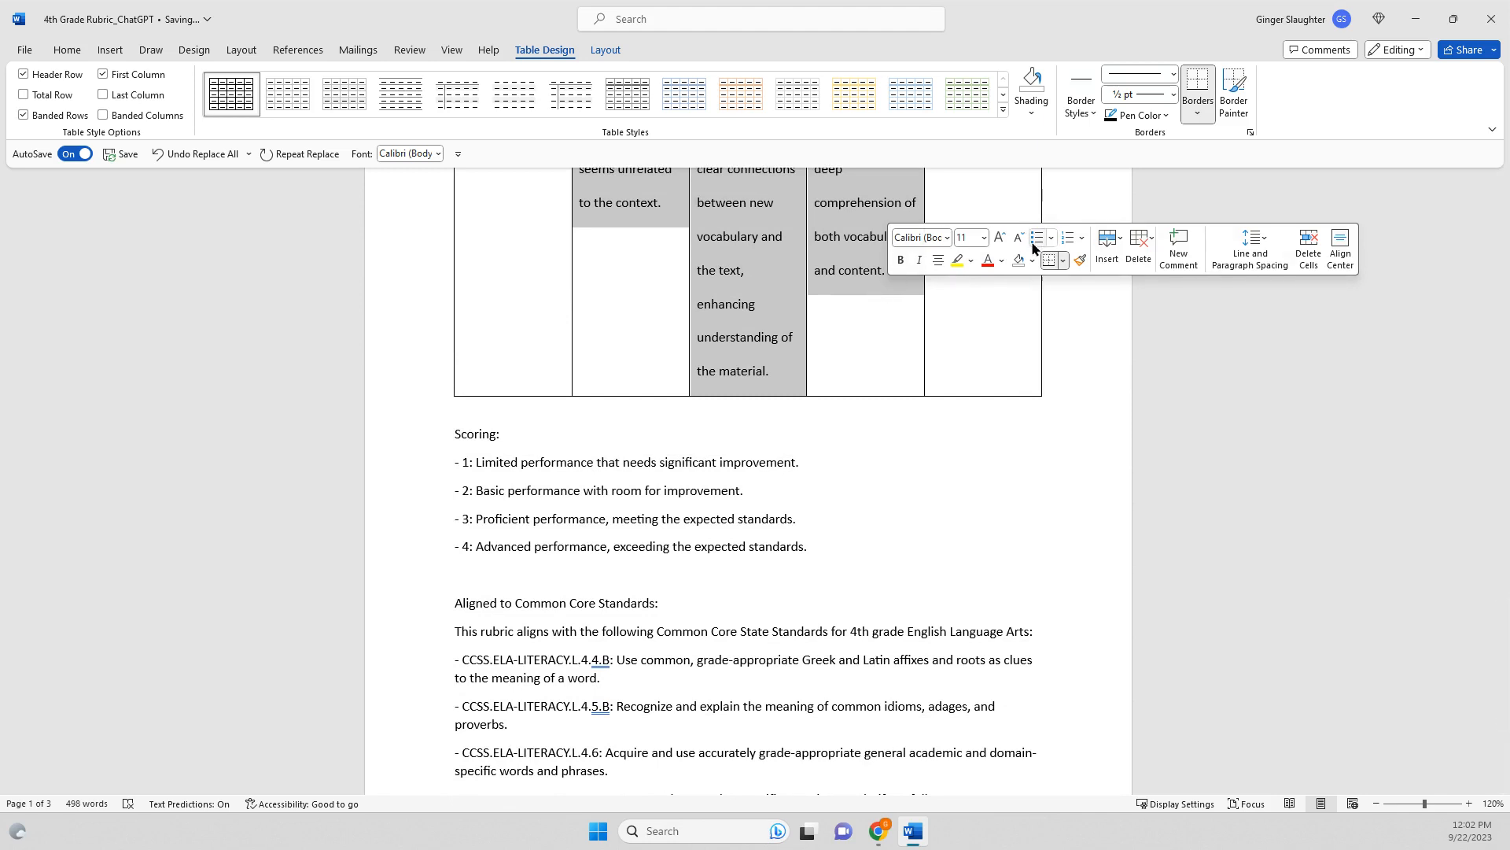
pyautogui.click(1259, 244)
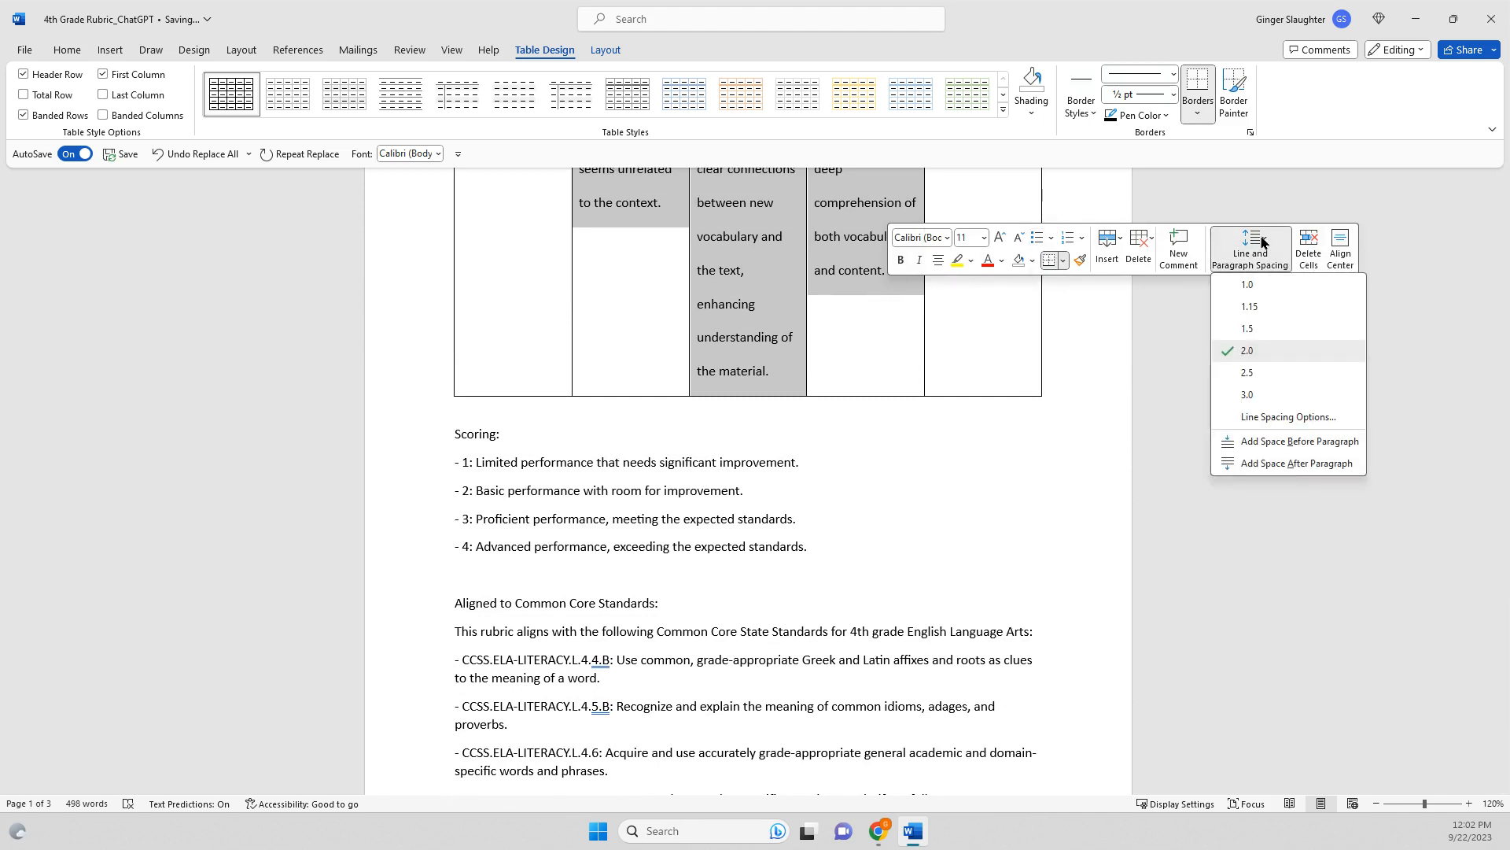
pyautogui.click(1252, 306)
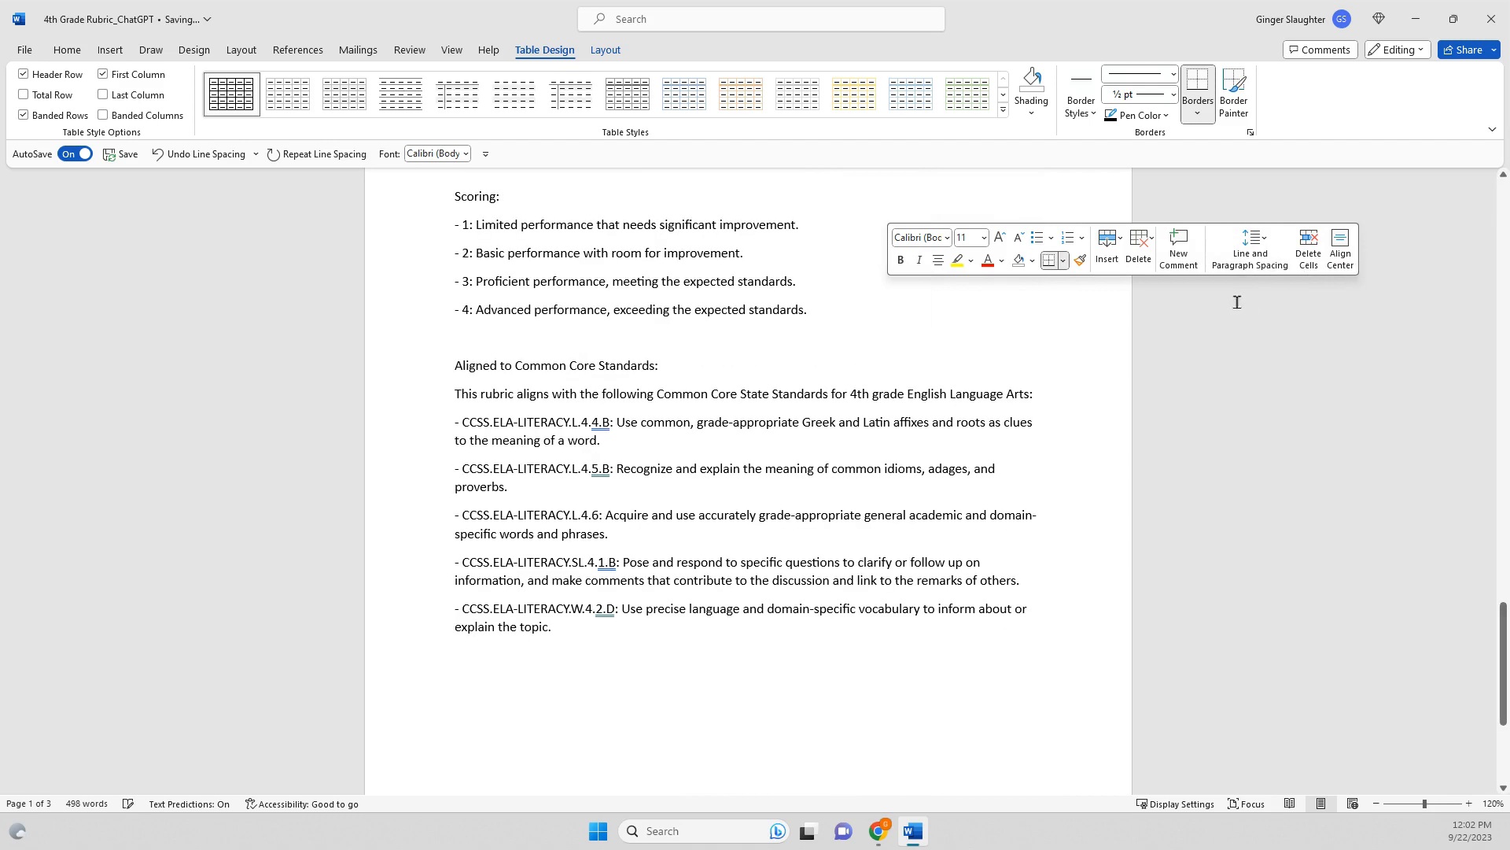
pyautogui.click(796, 421)
pyautogui.scroll(6, 809, 413)
pyautogui.scroll(5, 810, 413)
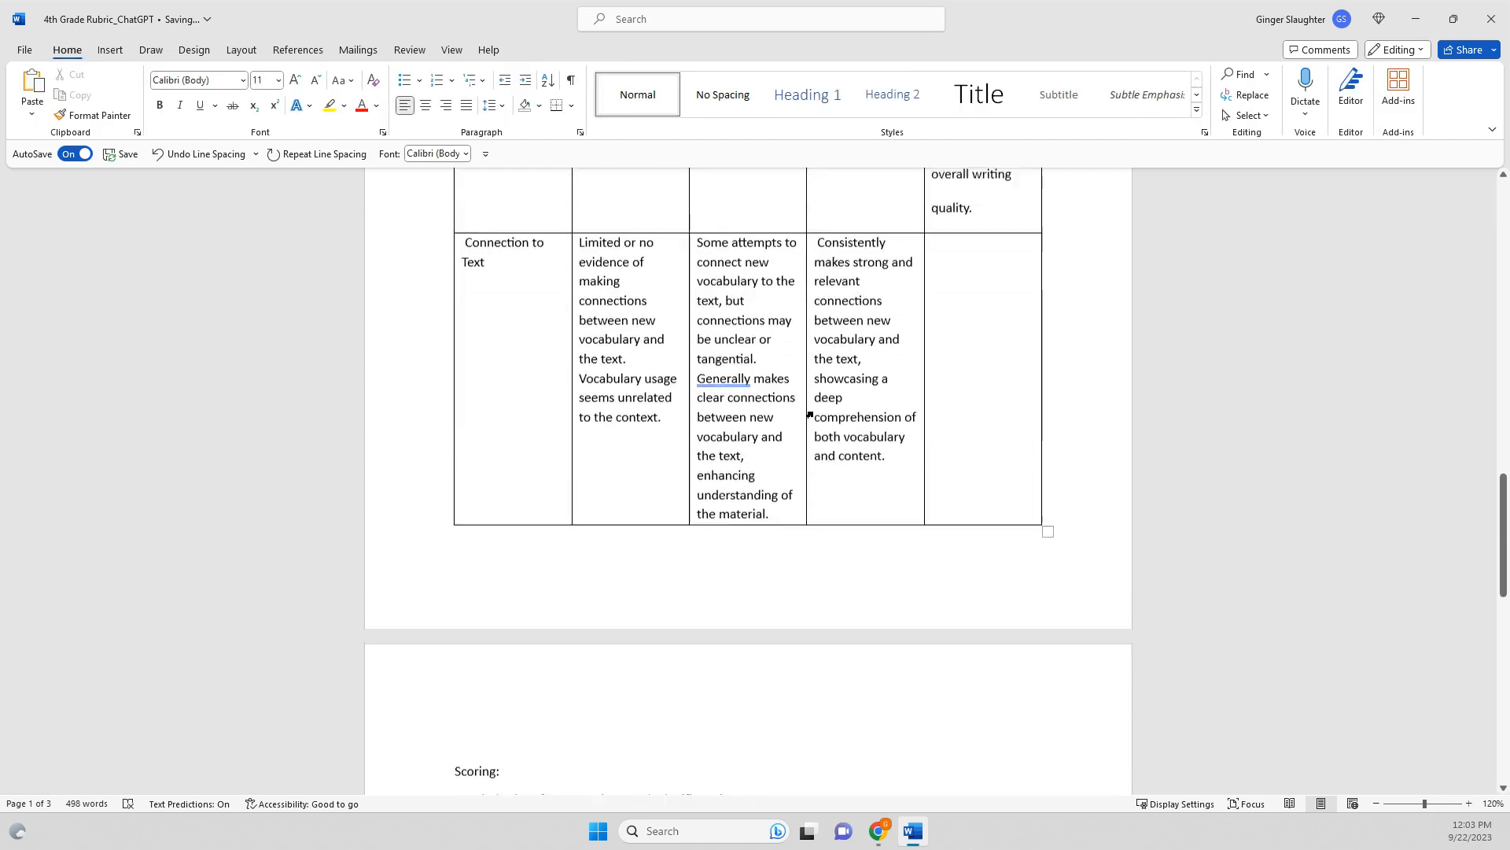
# Step: Set the line spacing to 1.15 for the cells below the header in the 4 (Advanced) column
pyautogui.moveTo(1503, 561); pyautogui.dragTo(1477, 259)
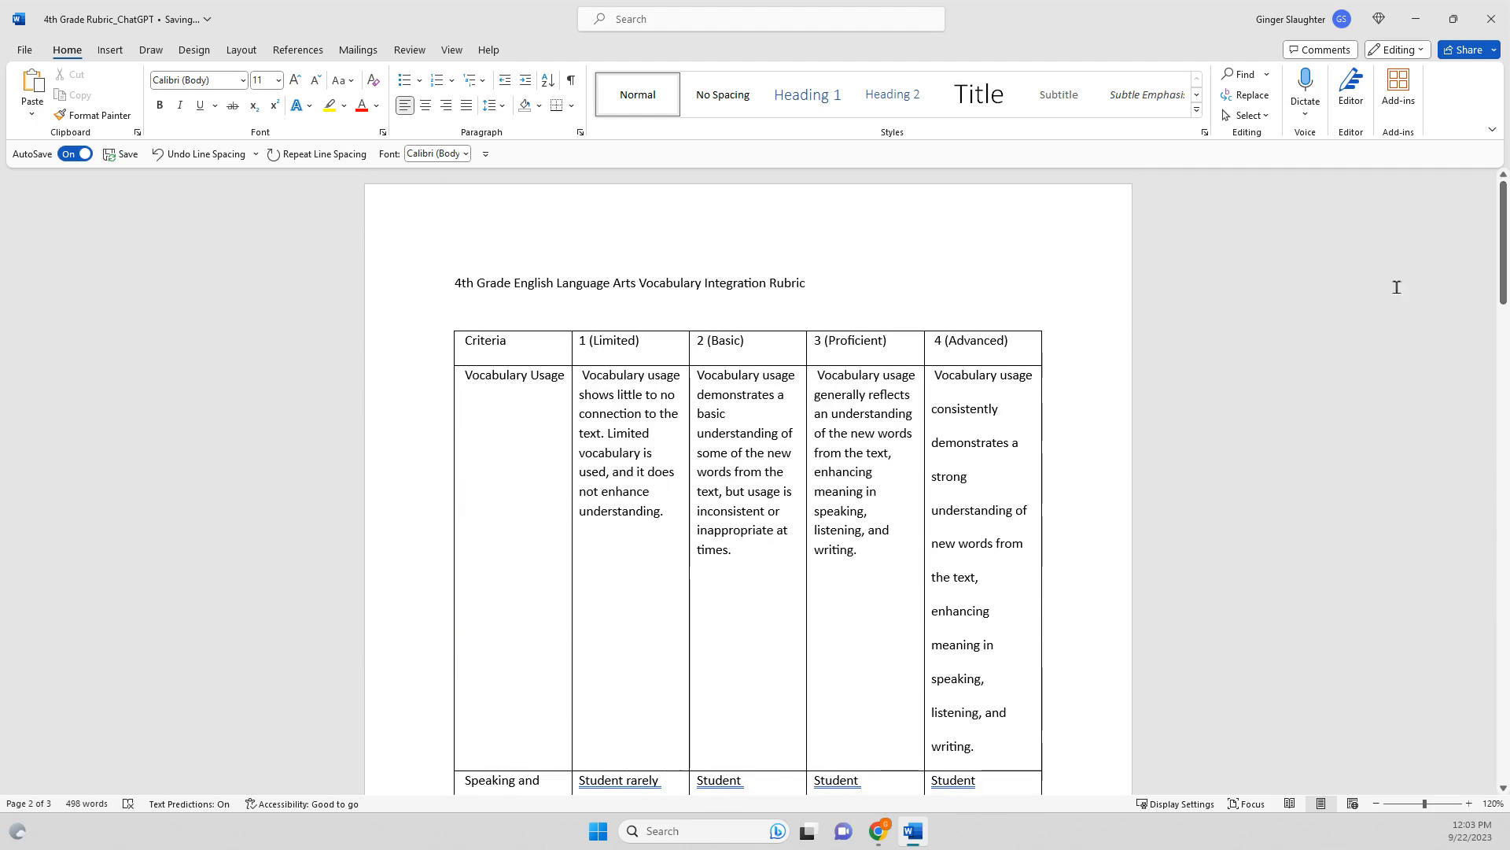
pyautogui.moveTo(932, 375); pyautogui.dragTo(999, 384)
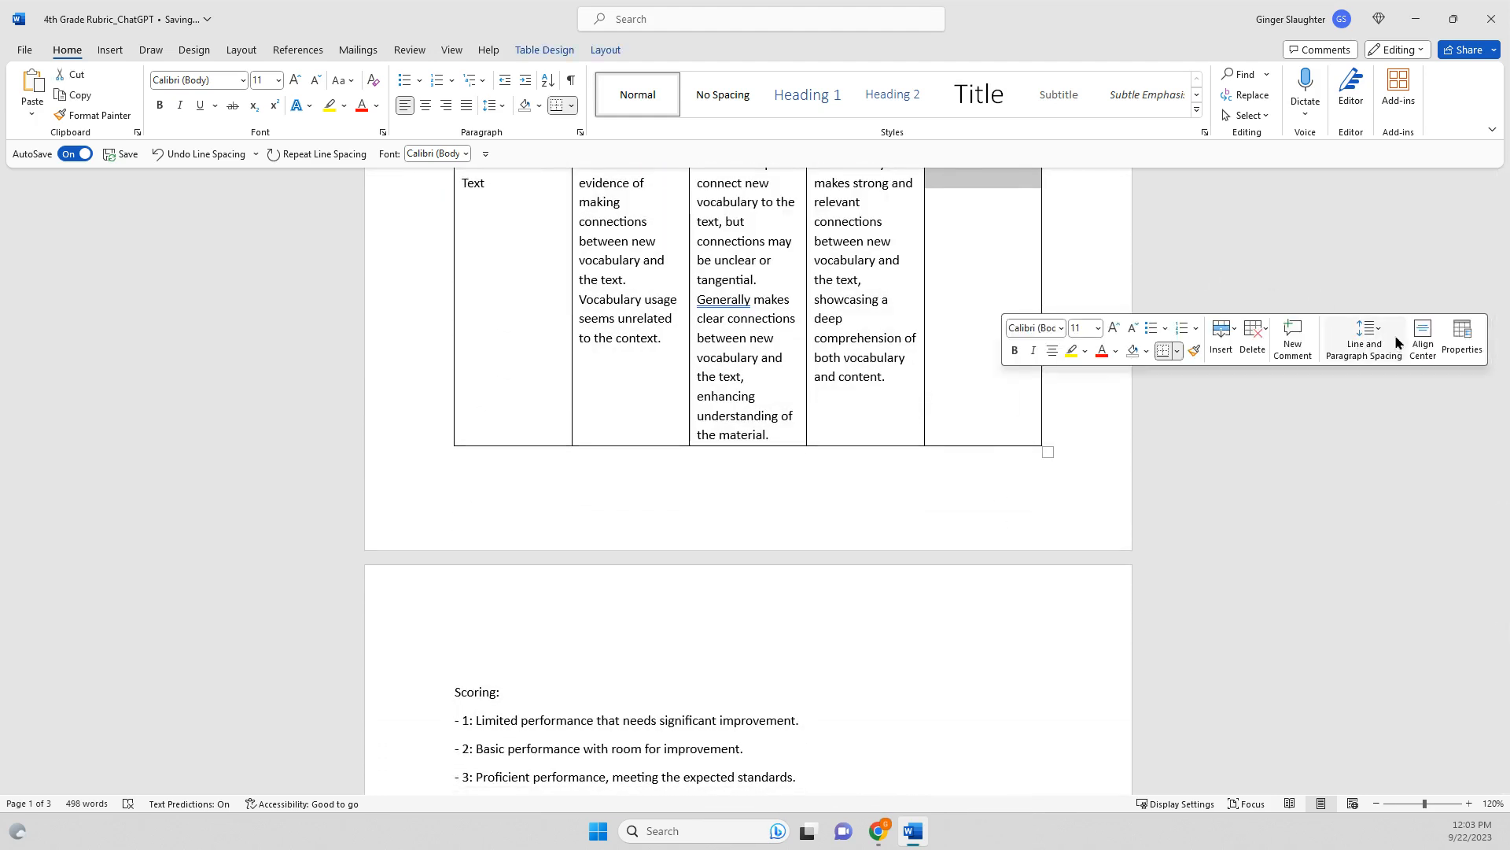
pyautogui.click(1365, 338)
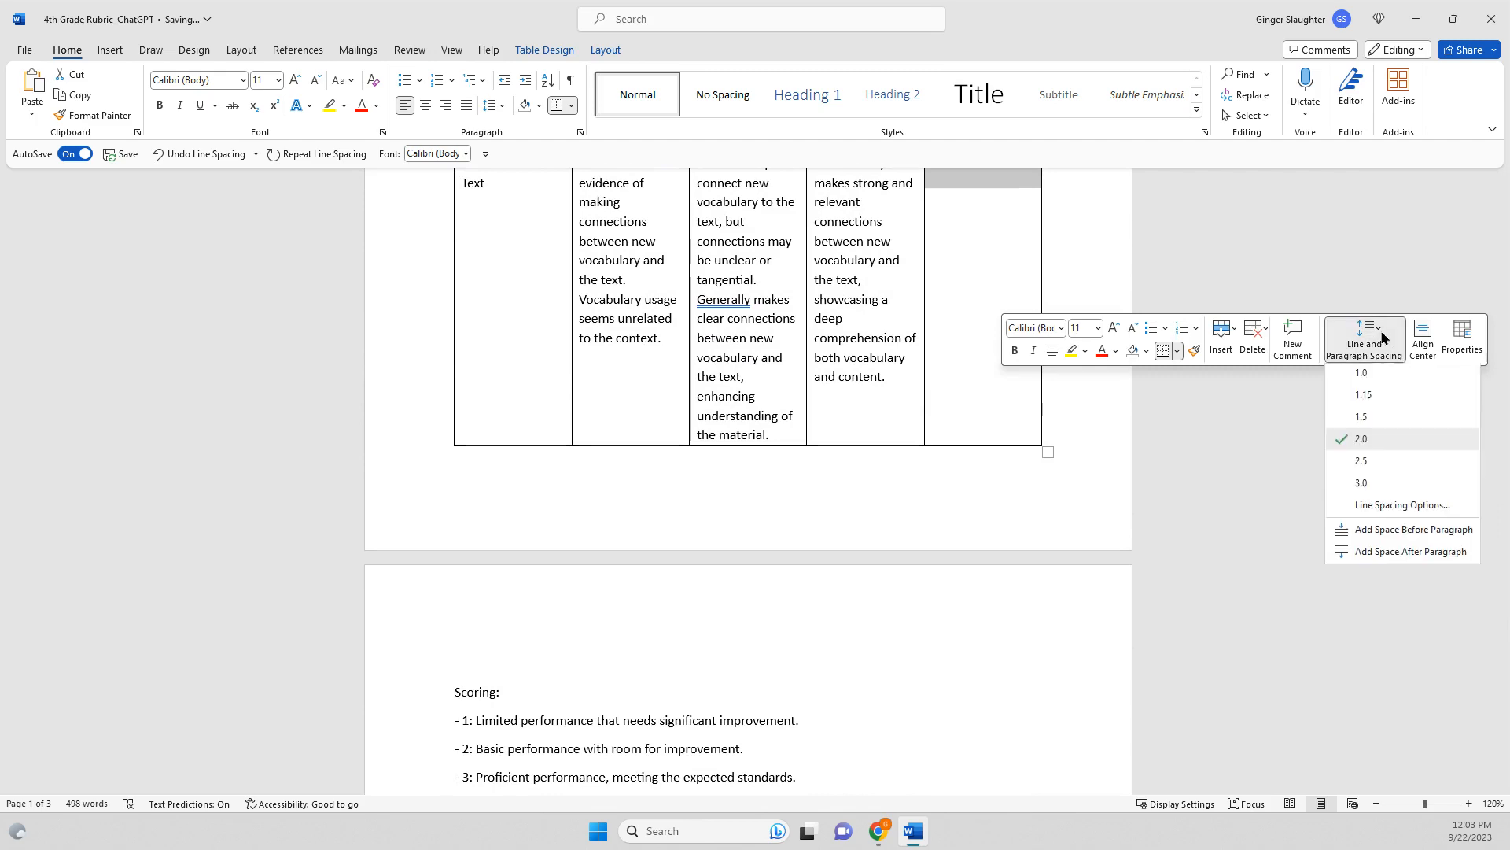
pyautogui.click(1365, 419)
pyautogui.scroll(-5, 886, 393)
pyautogui.click(886, 347)
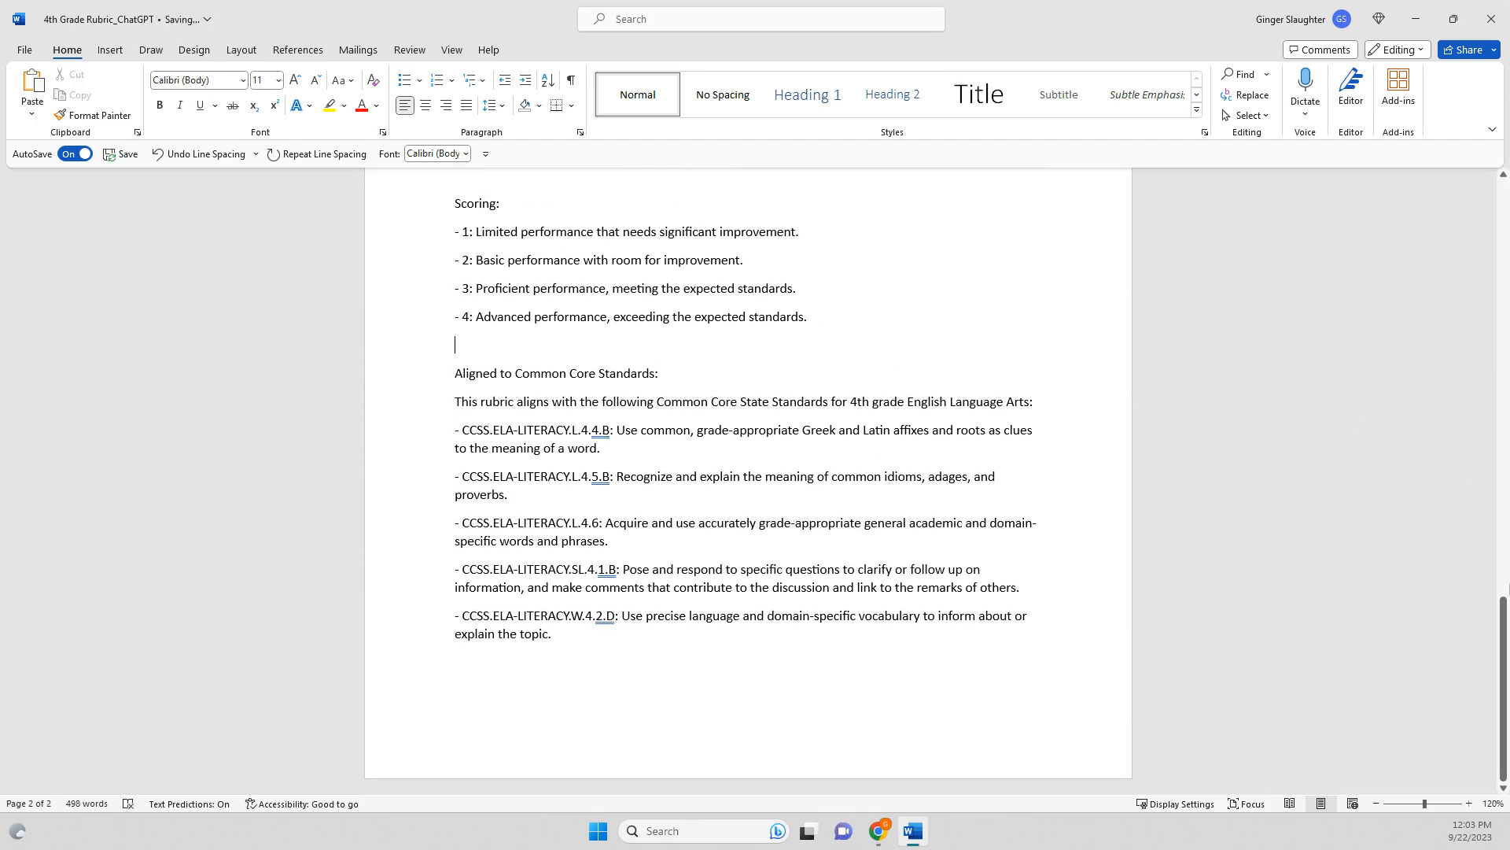
# Step: Center the title "4th Grade English Language Arts Vocabulary Integration Rubric" and set its font size to 14
pyautogui.moveTo(1505, 606); pyautogui.dragTo(1421, 222)
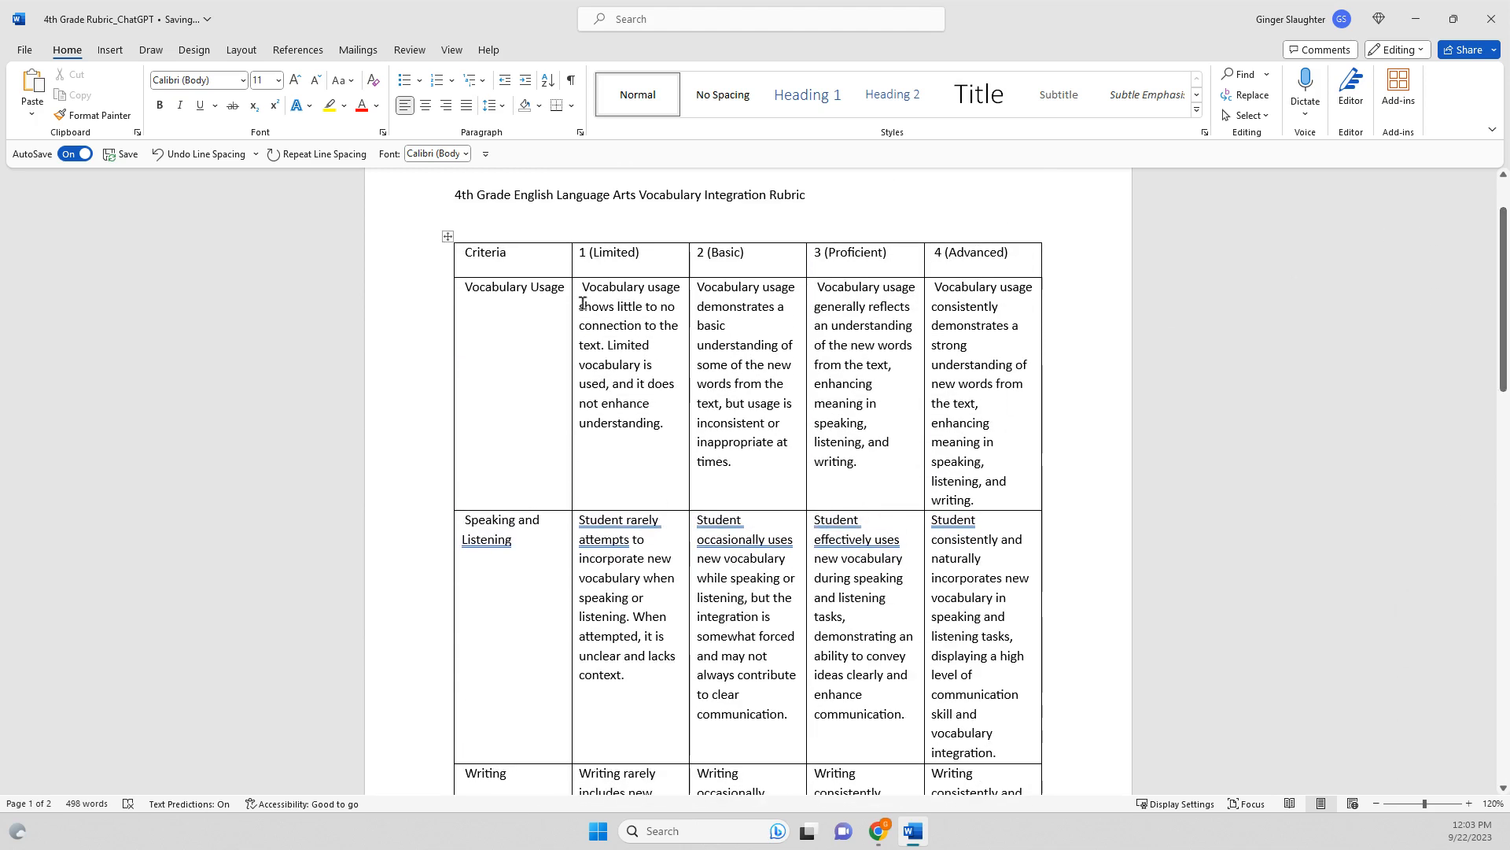
pyautogui.click(875, 199)
pyautogui.moveTo(448, 199); pyautogui.dragTo(832, 199)
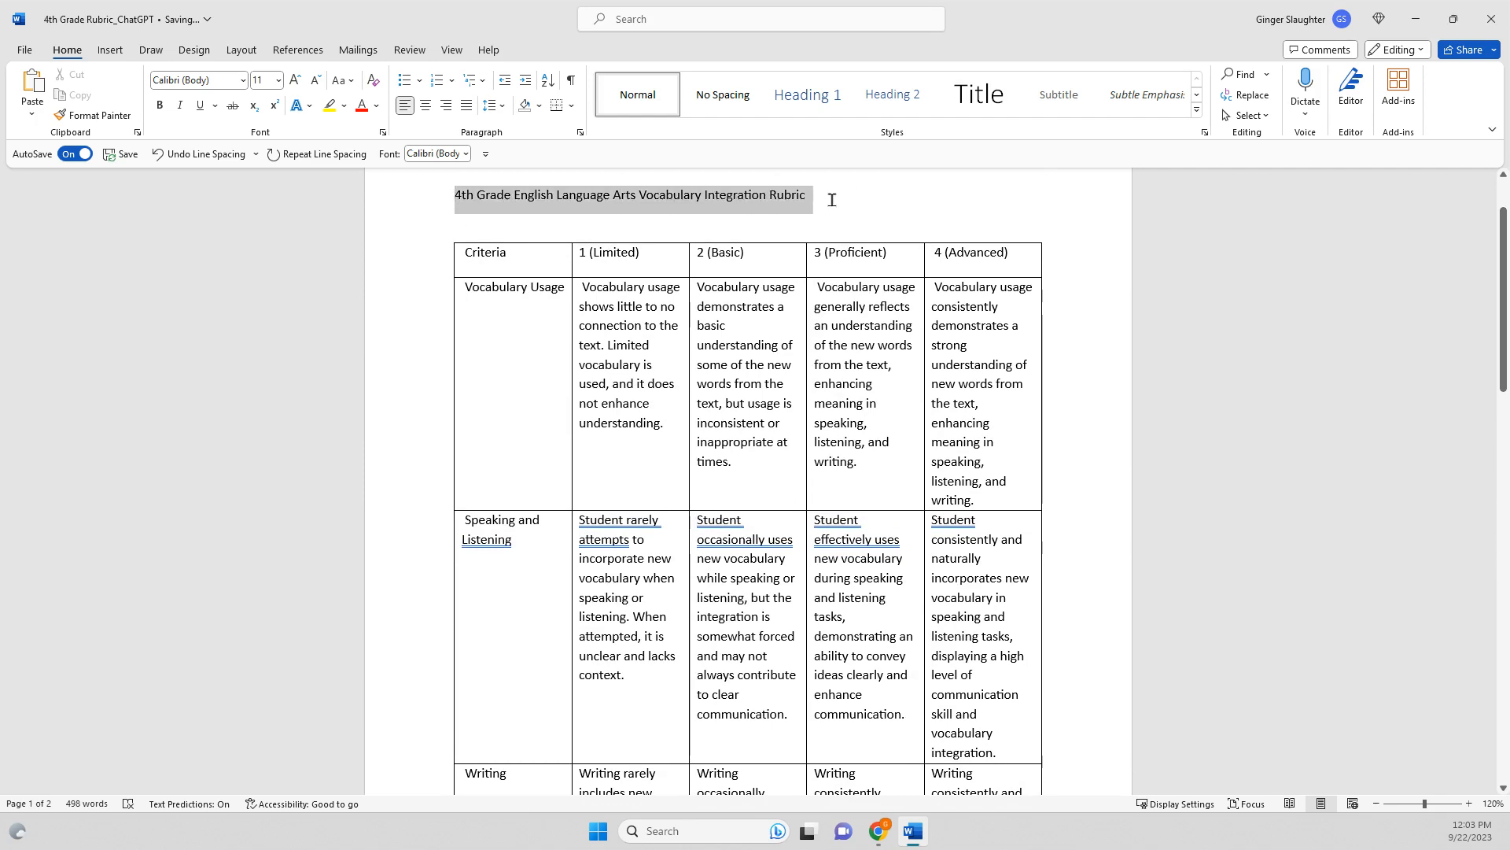
pyautogui.click(425, 104)
pyautogui.click(276, 83)
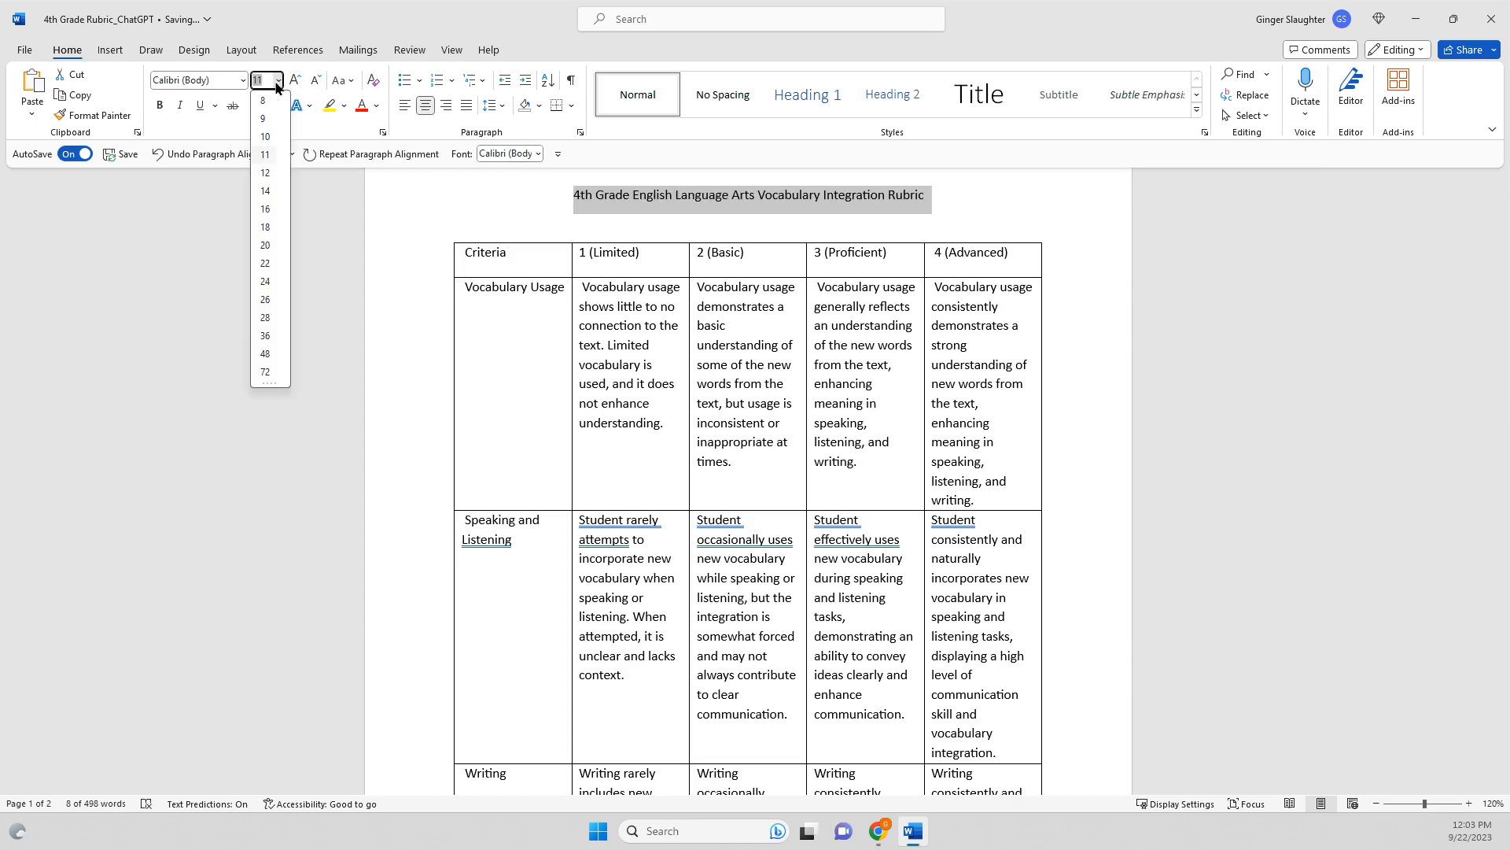
pyautogui.click(265, 192)
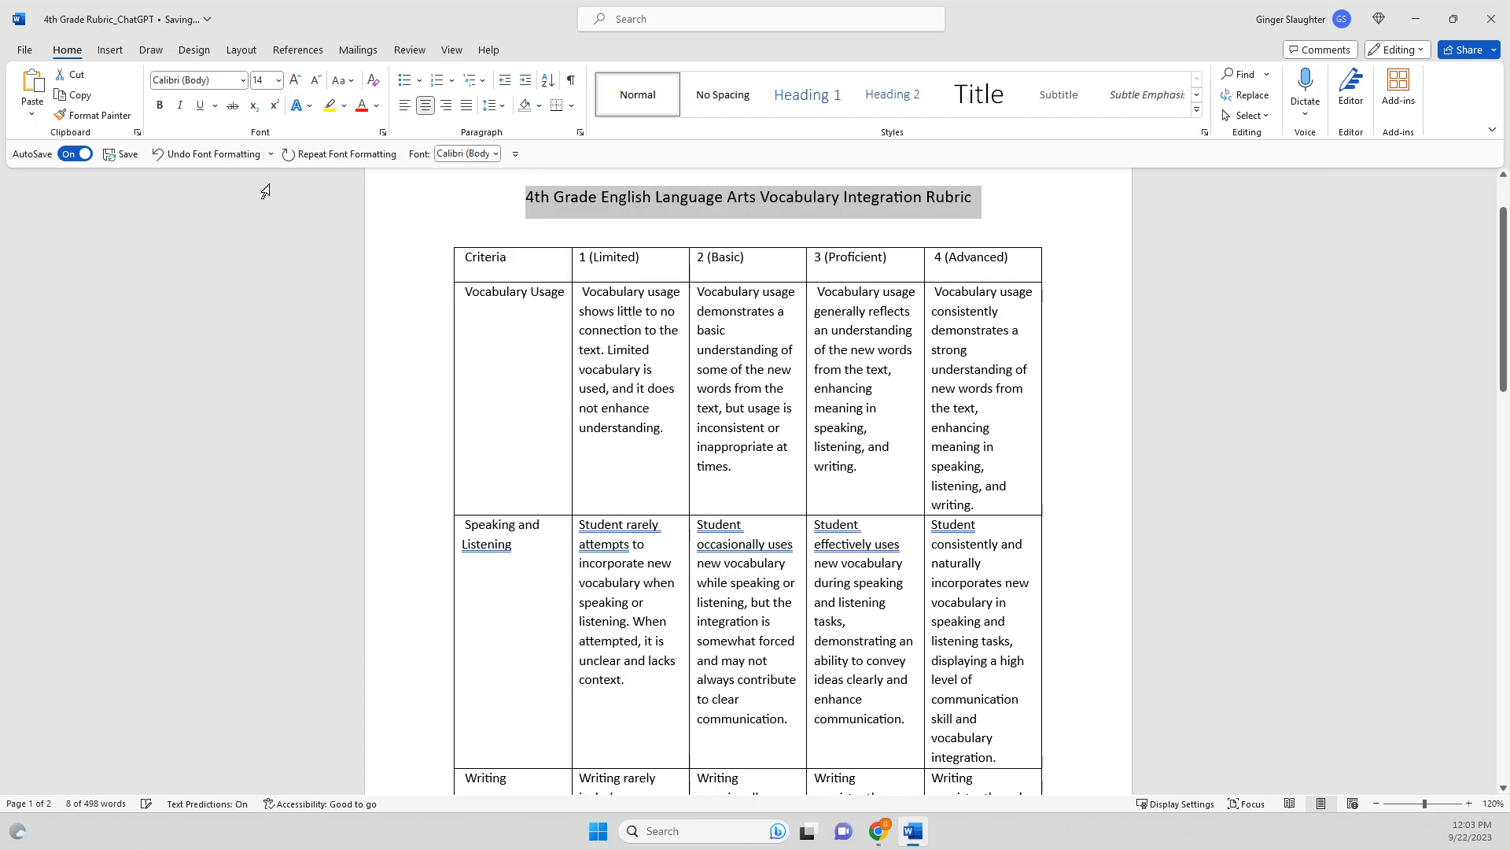
pyautogui.click(1022, 197)
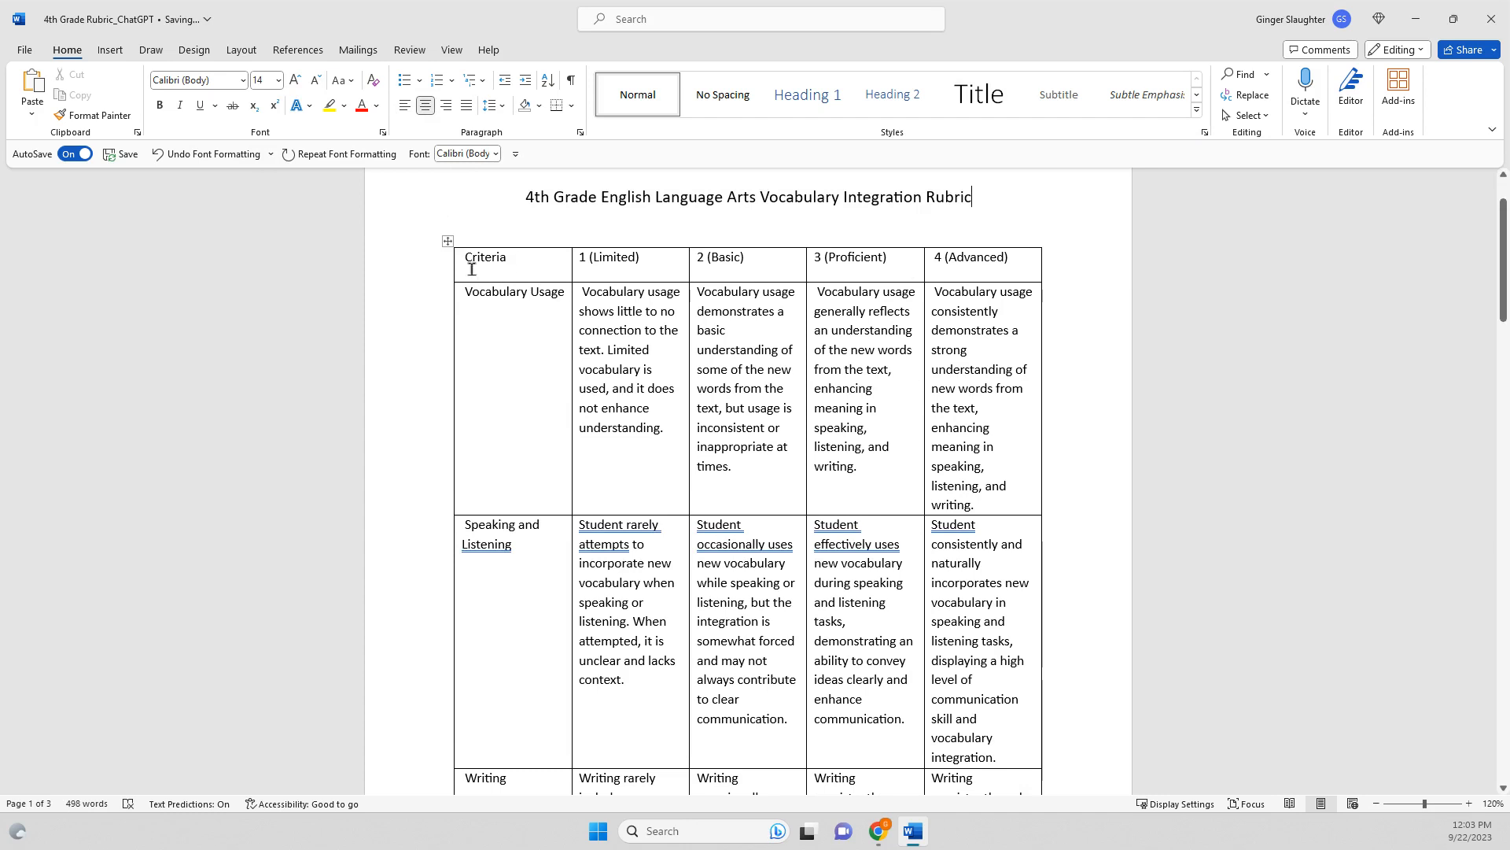
# Step: Shade the table's header row, from Criteria through 4 (Advanced), with light blue
pyautogui.moveTo(475, 265); pyautogui.dragTo(984, 260)
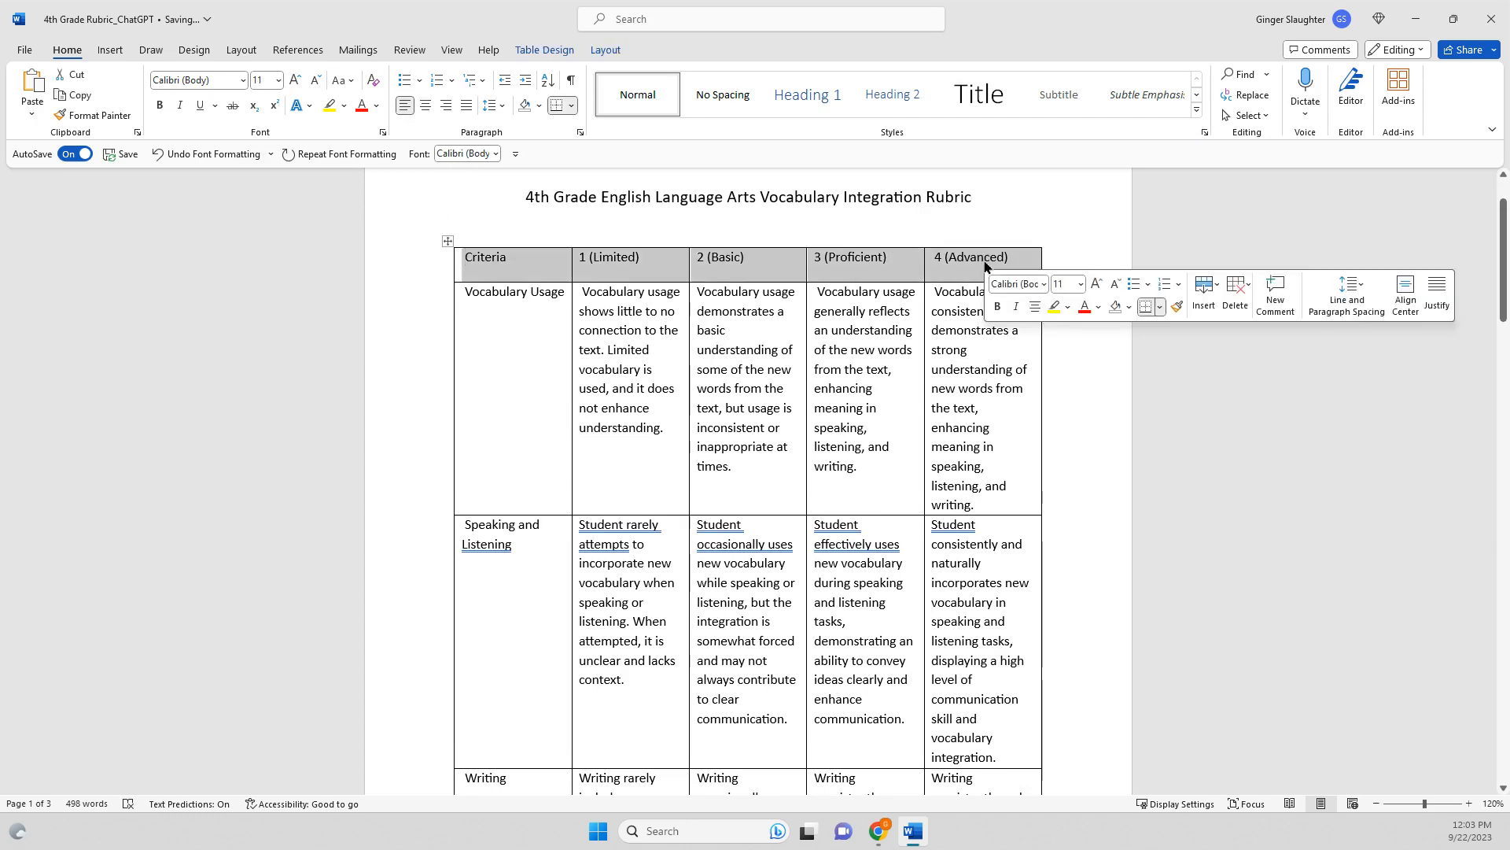
pyautogui.click(539, 107)
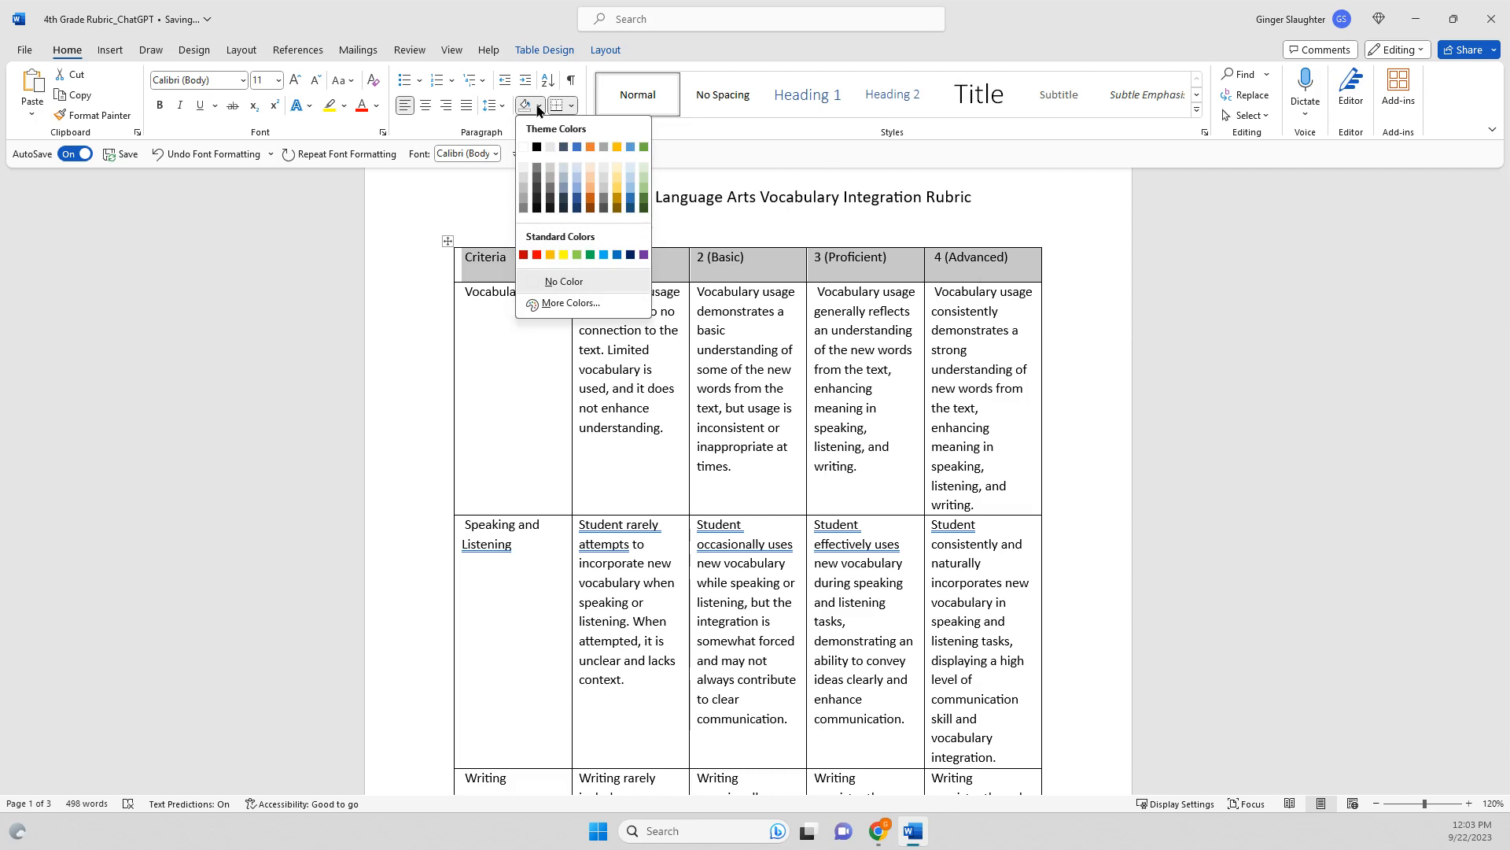
pyautogui.click(577, 167)
pyautogui.click(654, 429)
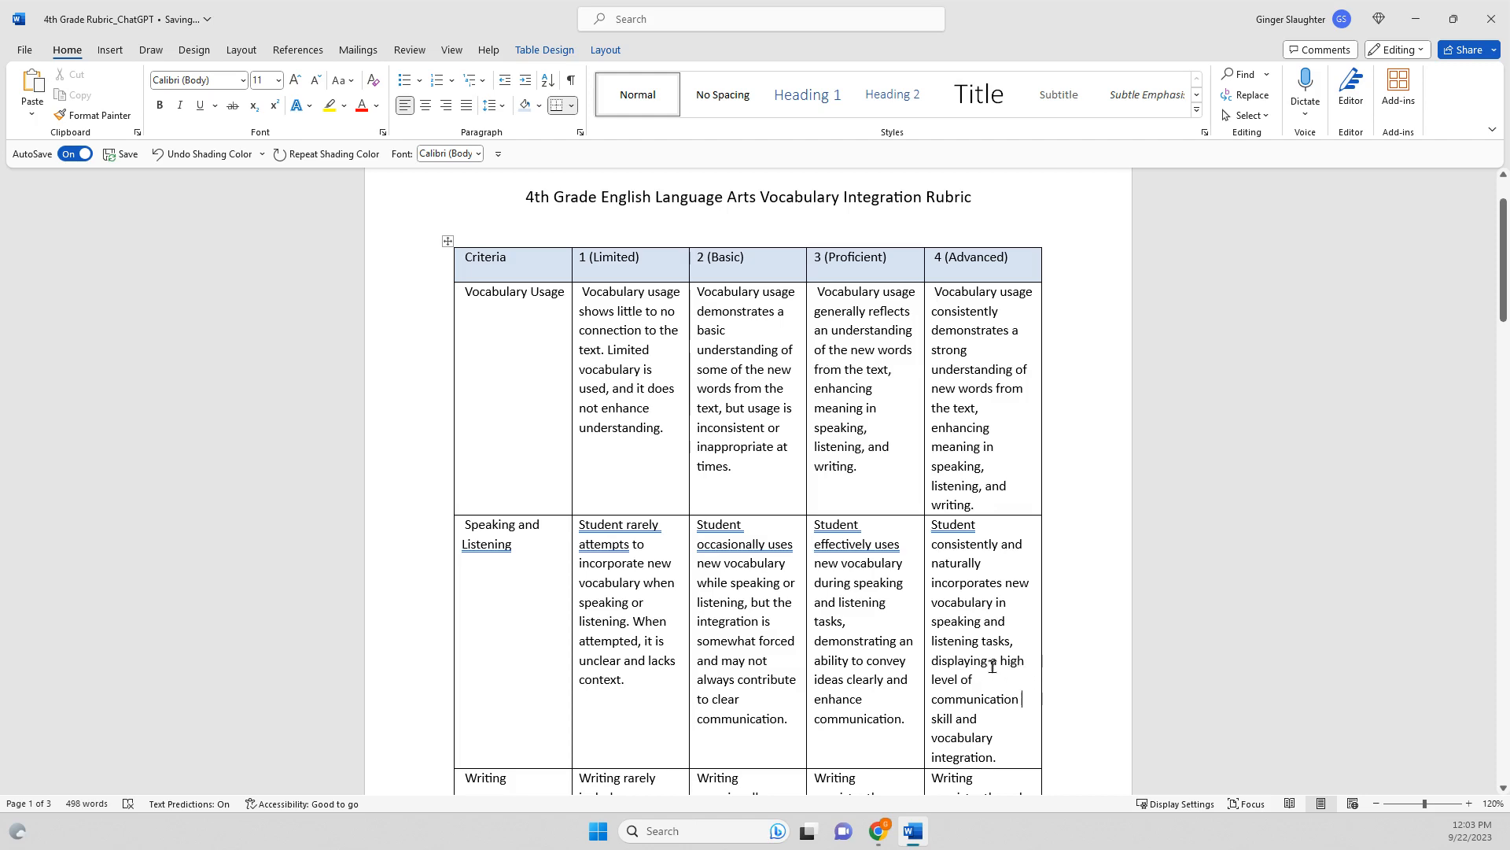
# Step: Make the "Aligned to Common Core Standards:" heading bold and enlarge its font by two size steps
pyautogui.scroll(-12, 992, 656)
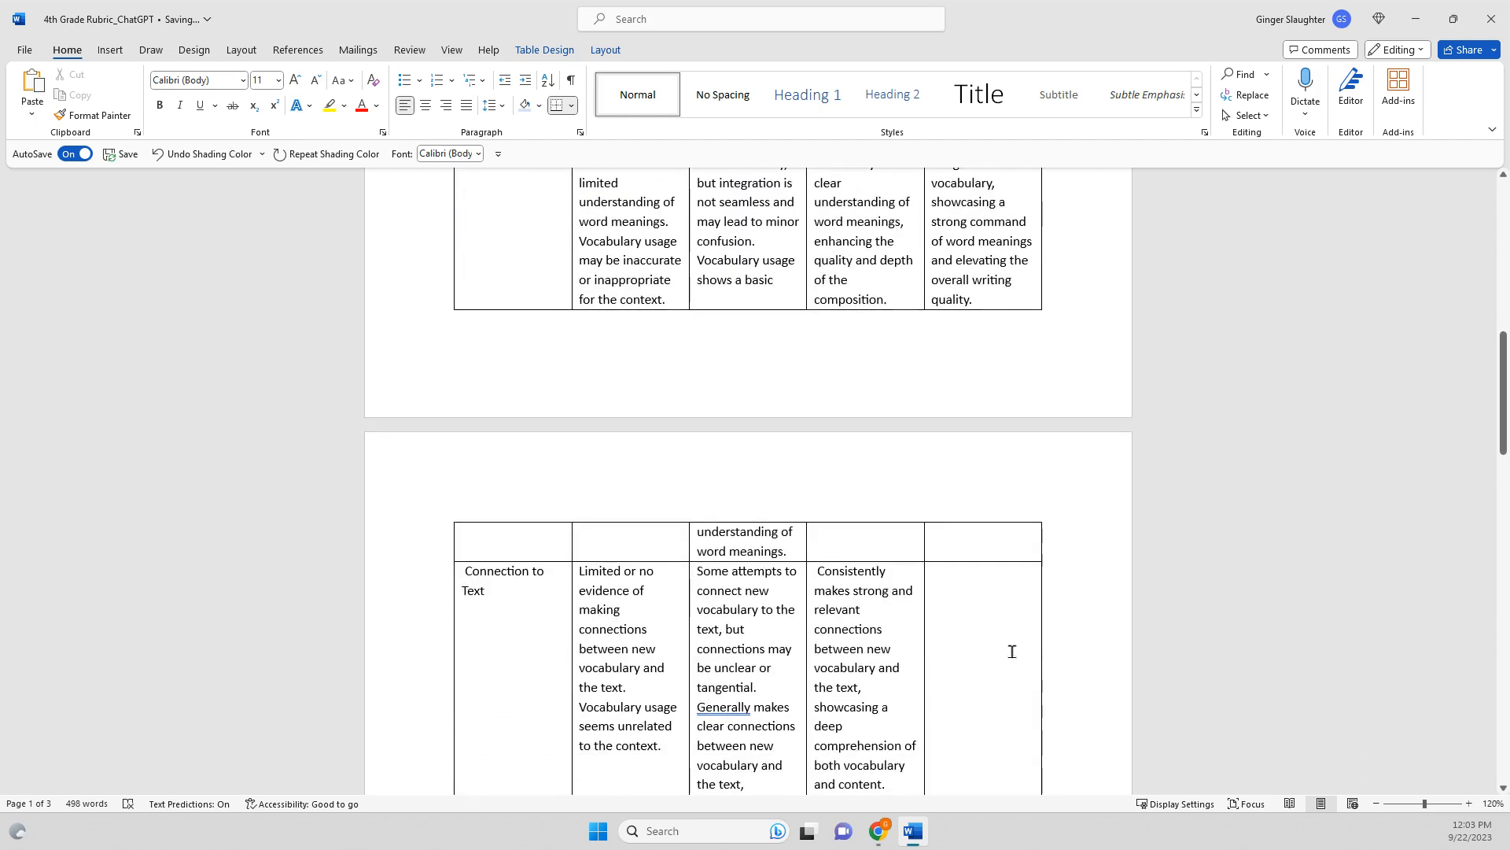
pyautogui.scroll(-3, 1010, 650)
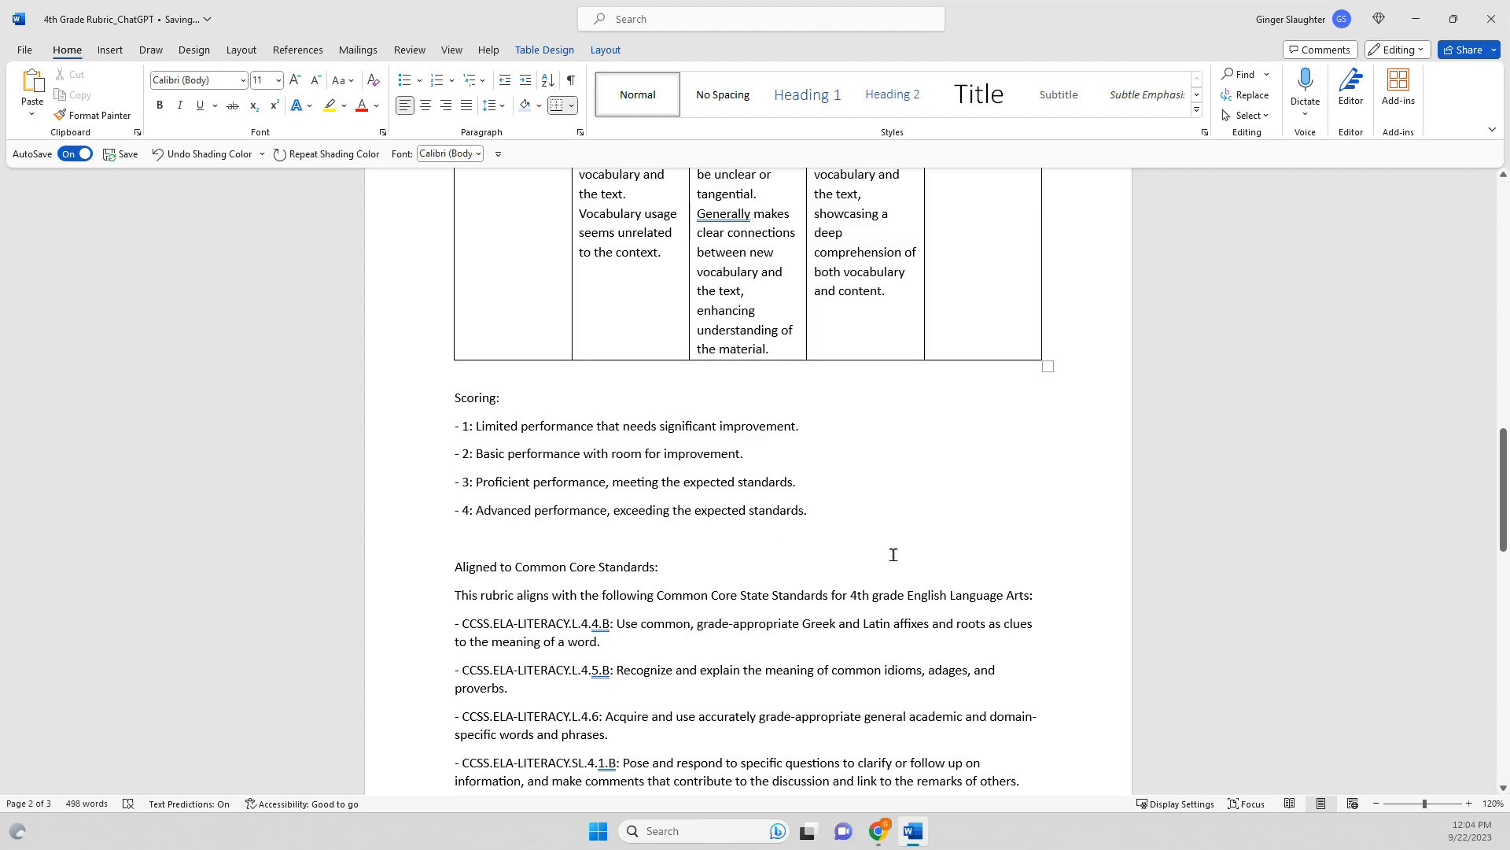
pyautogui.moveTo(472, 565); pyautogui.dragTo(671, 574)
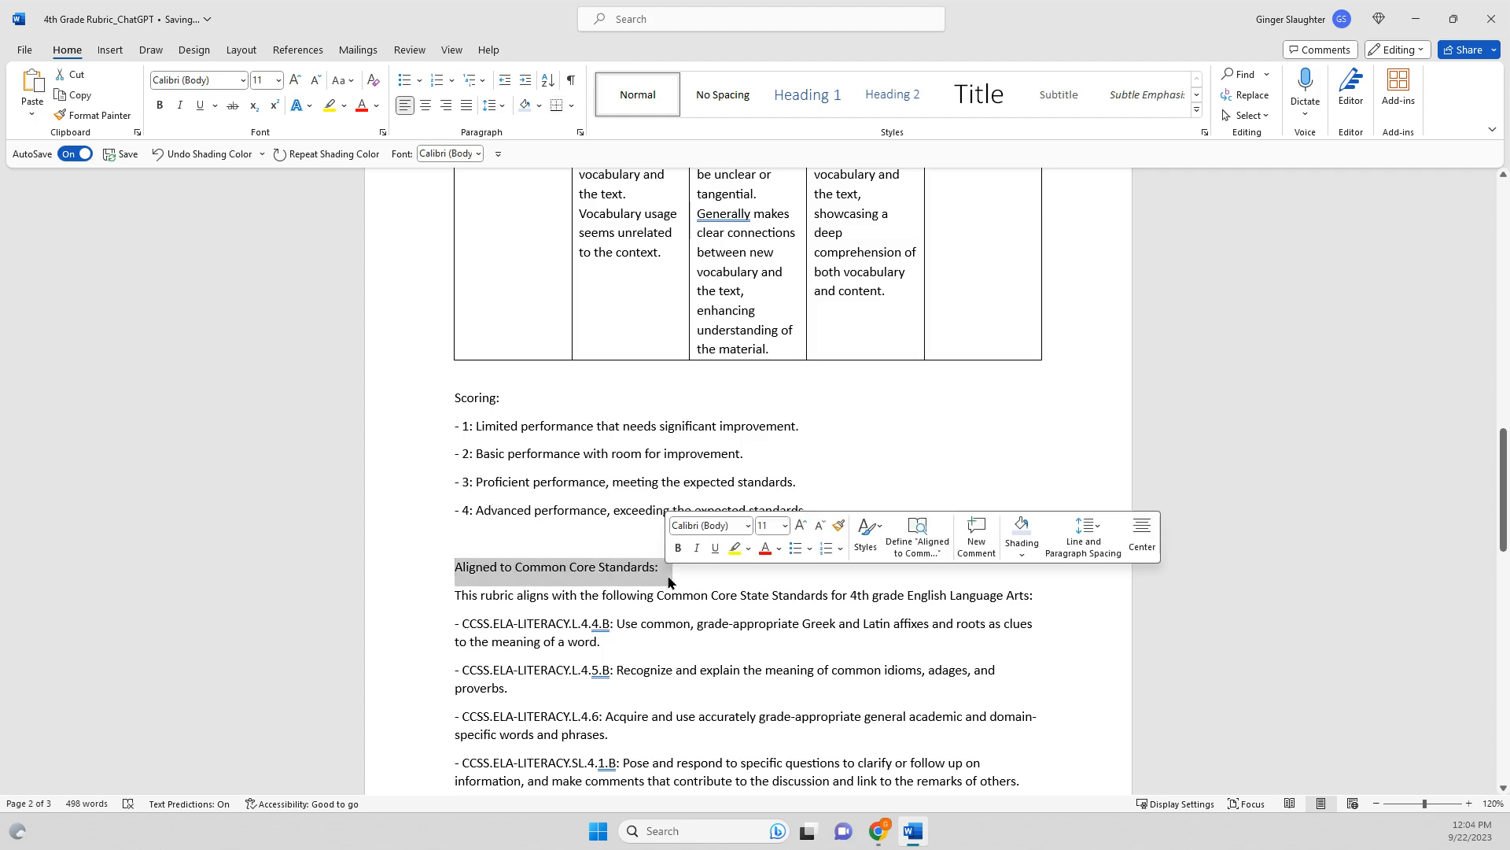
pyautogui.click(801, 525)
pyautogui.click(801, 525)
pyautogui.click(870, 484)
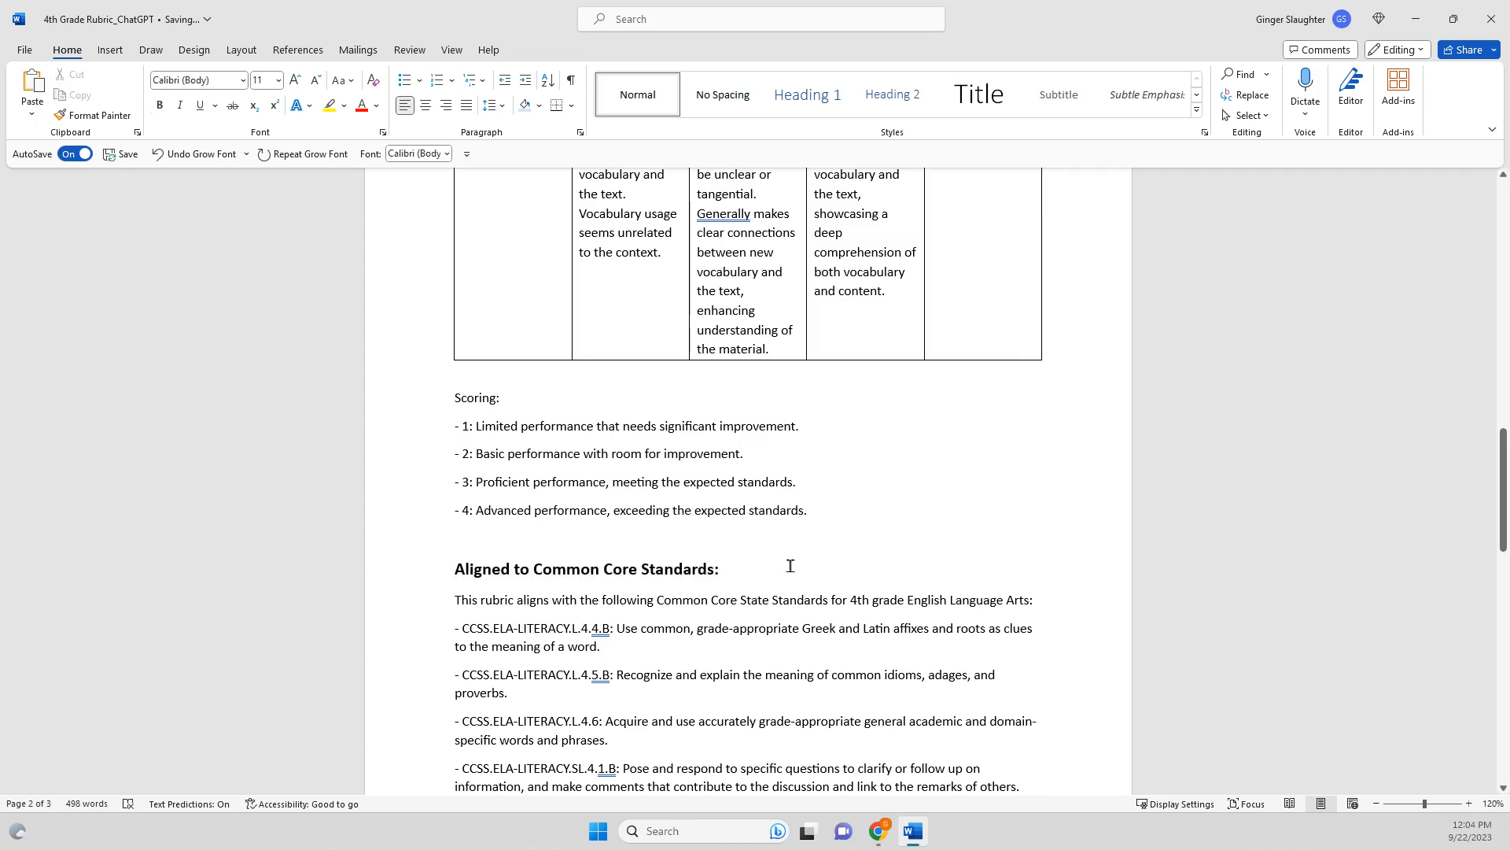
# Step: Remove the blank third page by deleting the empty content after the last Common Core standard, and return to the document's beginning
pyautogui.scroll(-3, 804, 566)
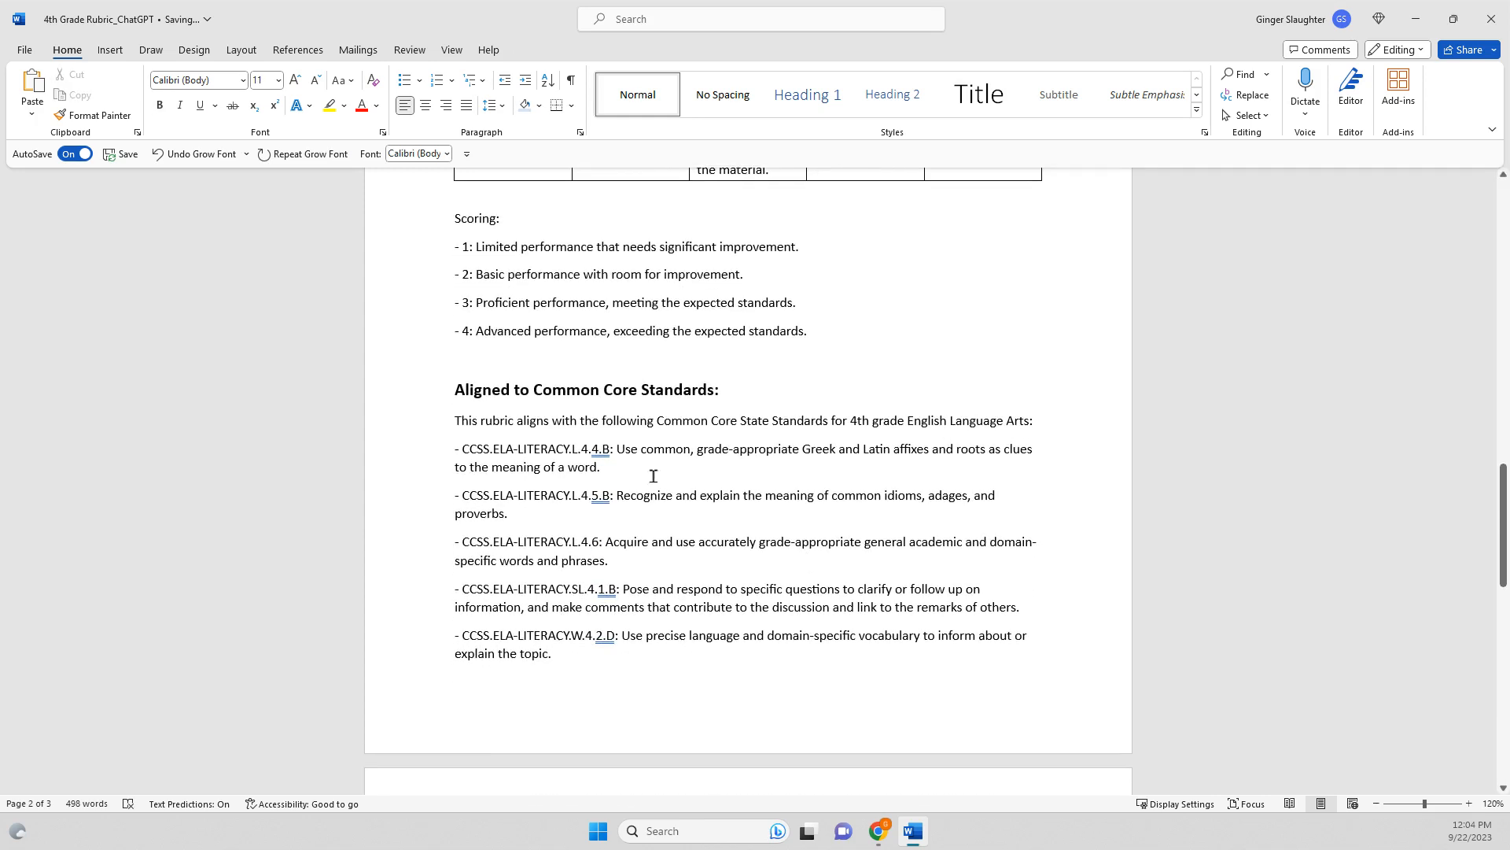
pyautogui.scroll(-7, 720, 632)
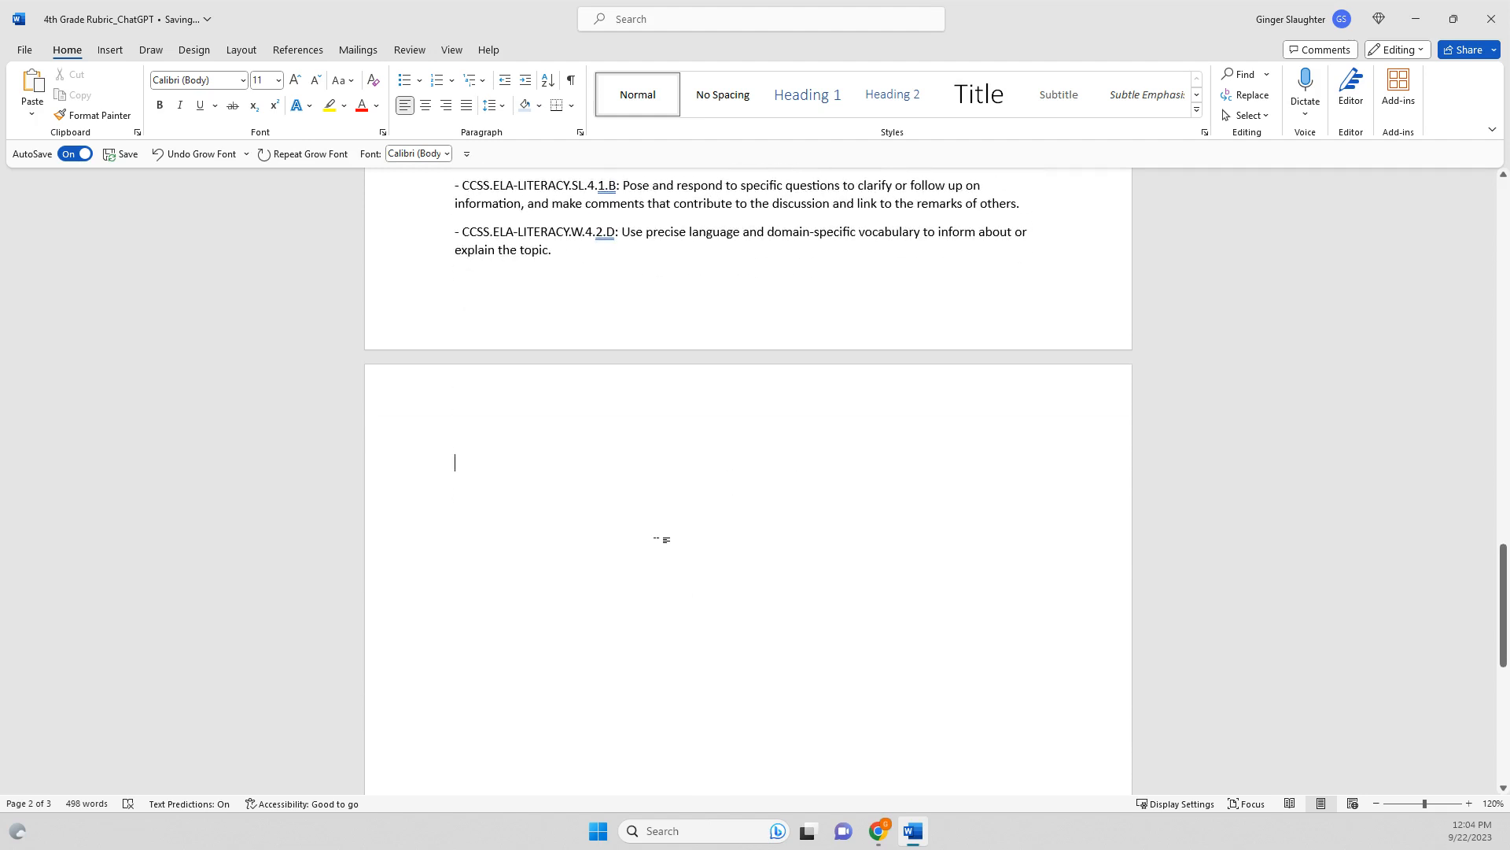
pyautogui.scroll(7, 654, 543)
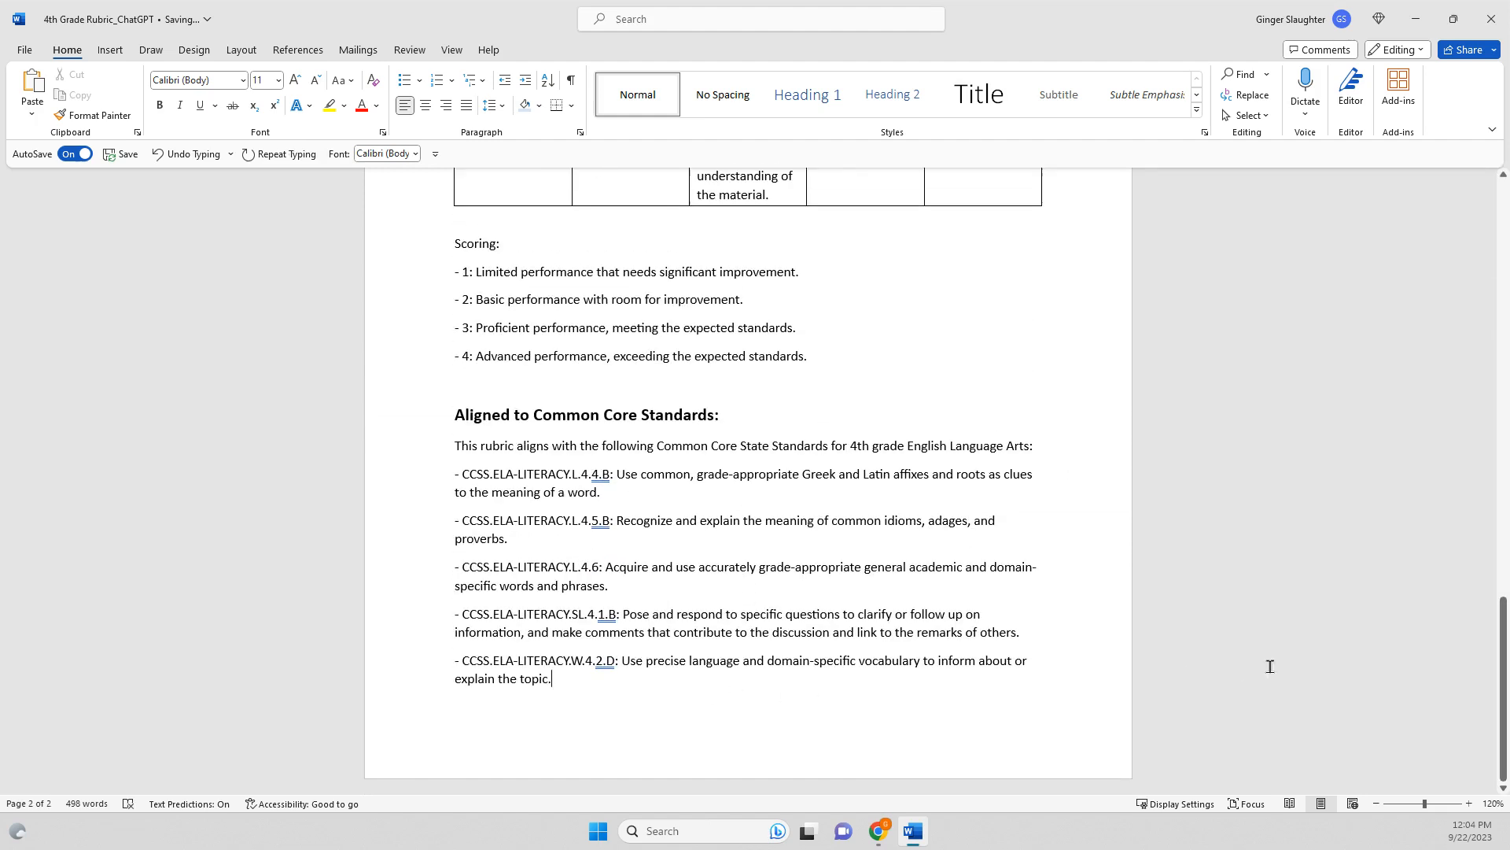
pyautogui.moveTo(1505, 623); pyautogui.dragTo(1427, 222)
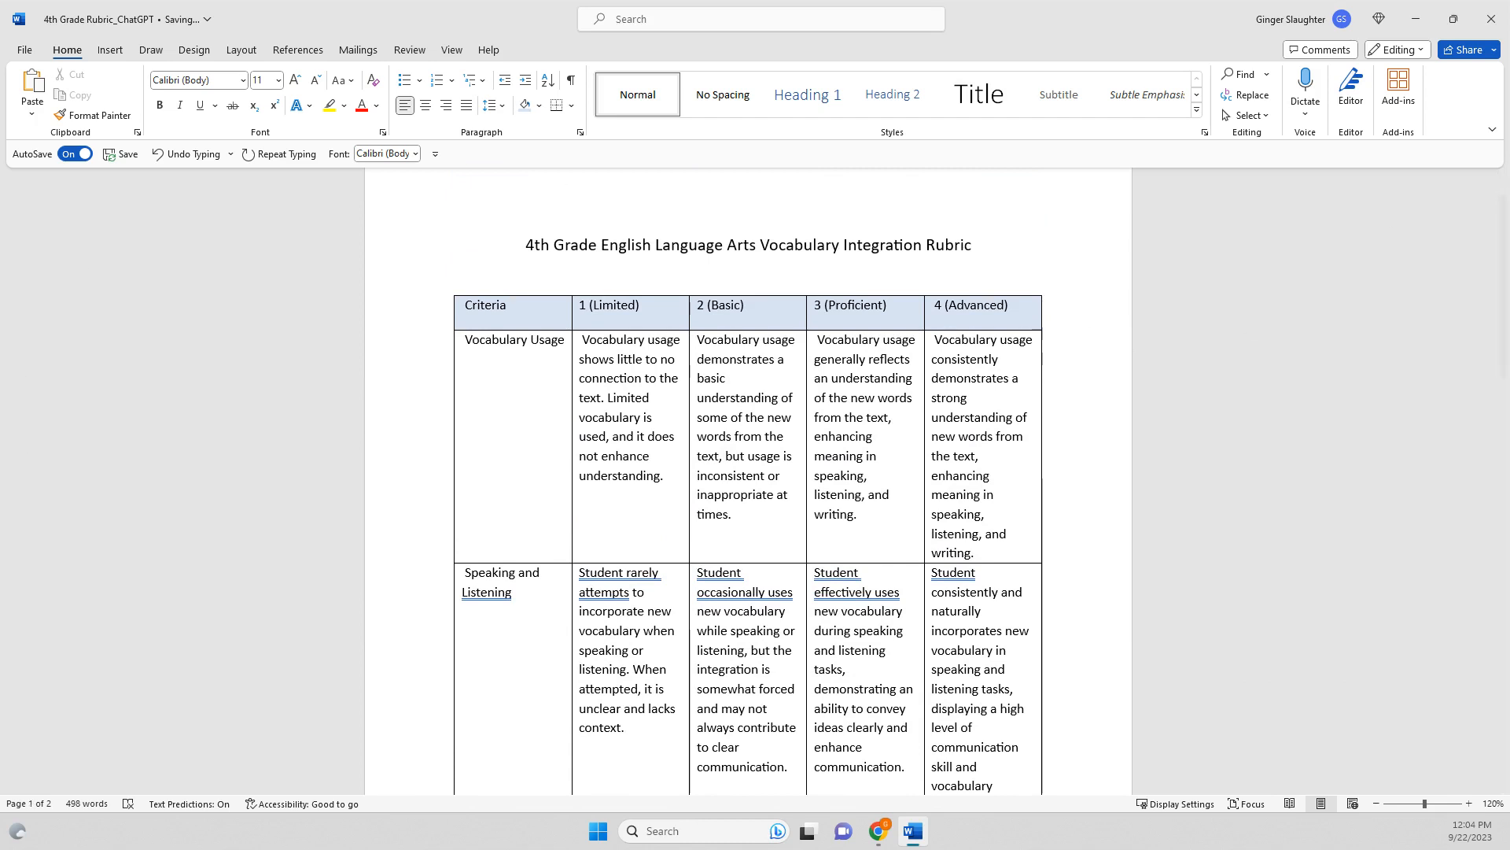